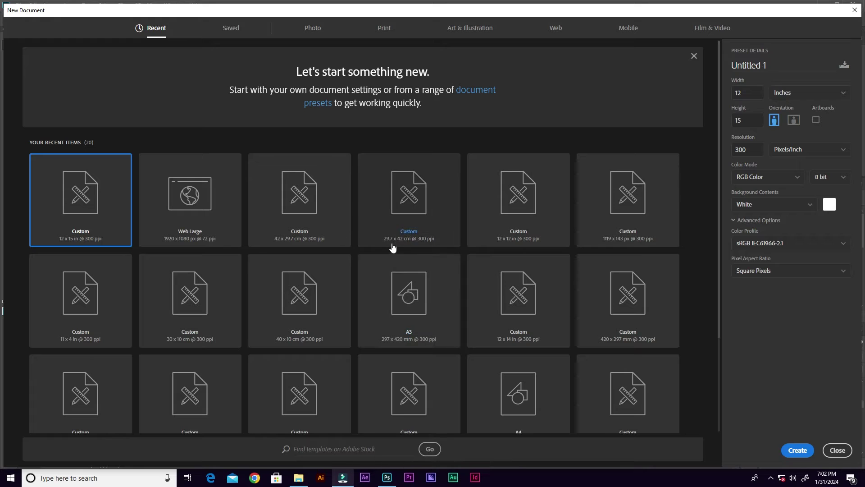
# - Create a new 12 × 15 inch RGB document at 300 pixels/inch with a white background and fit it to view
pyautogui.click(799, 95)
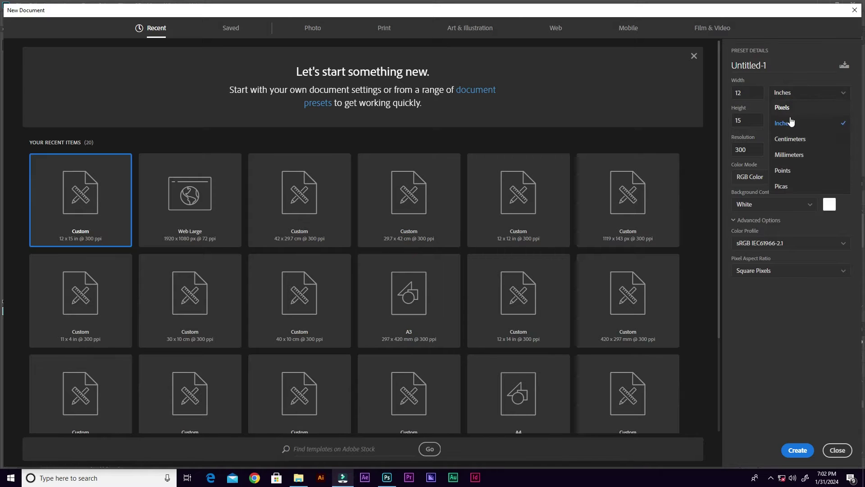
pyautogui.click(790, 121)
pyautogui.click(749, 92)
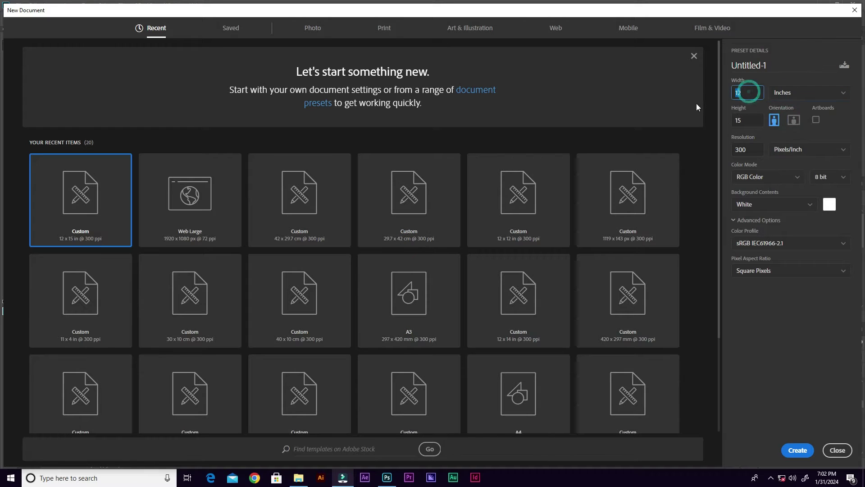
pyautogui.click(748, 120)
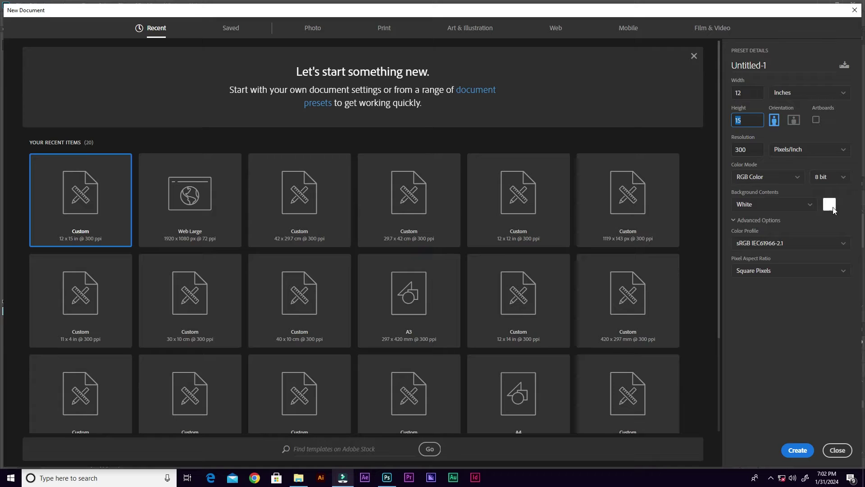
pyautogui.click(797, 449)
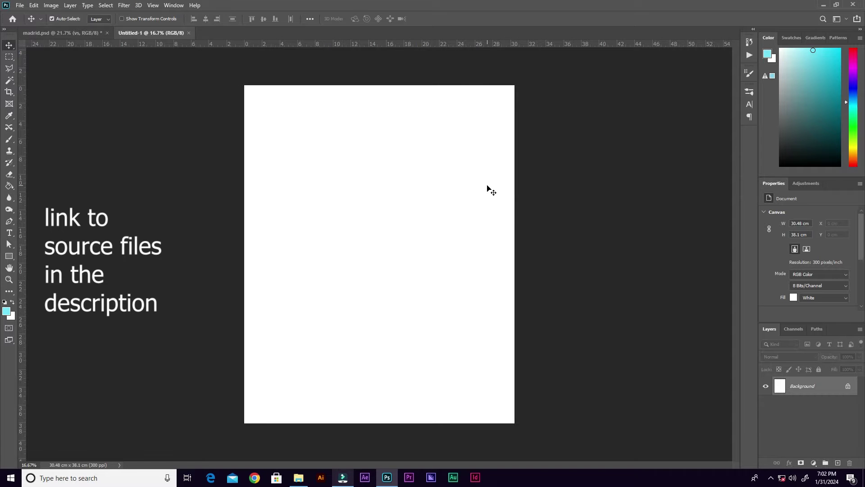
pyautogui.hotkey('ctrl', '0')
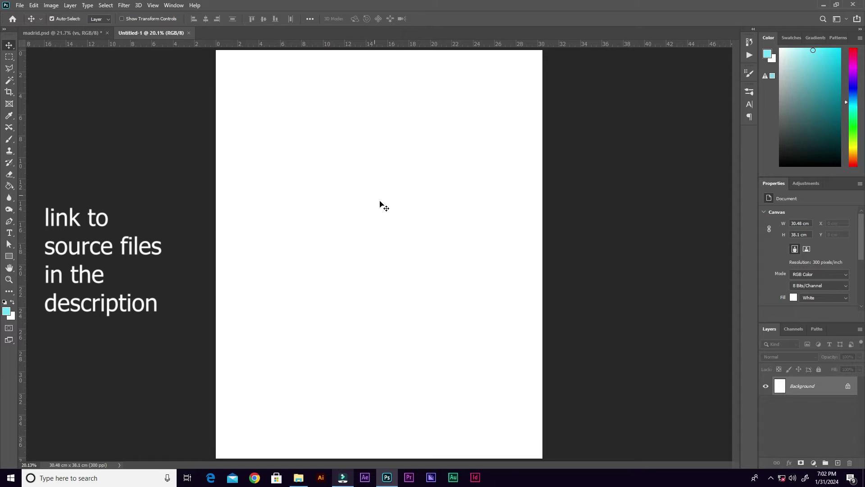
# - Place the cutout of the pointing player from the jude folder on the left side of the canvas, scaled to about 95%
pyautogui.click(300, 479)
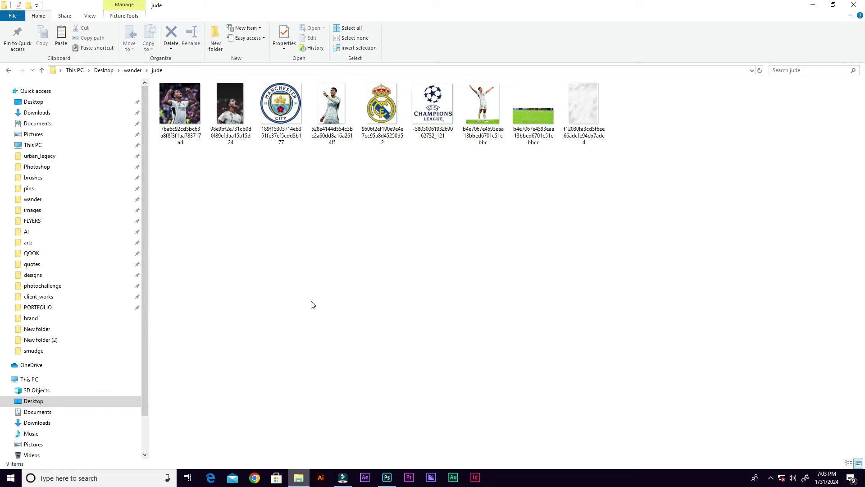
pyautogui.moveTo(333, 102); pyautogui.dragTo(415, 91)
pyautogui.moveTo(450, 424); pyautogui.dragTo(445, 417)
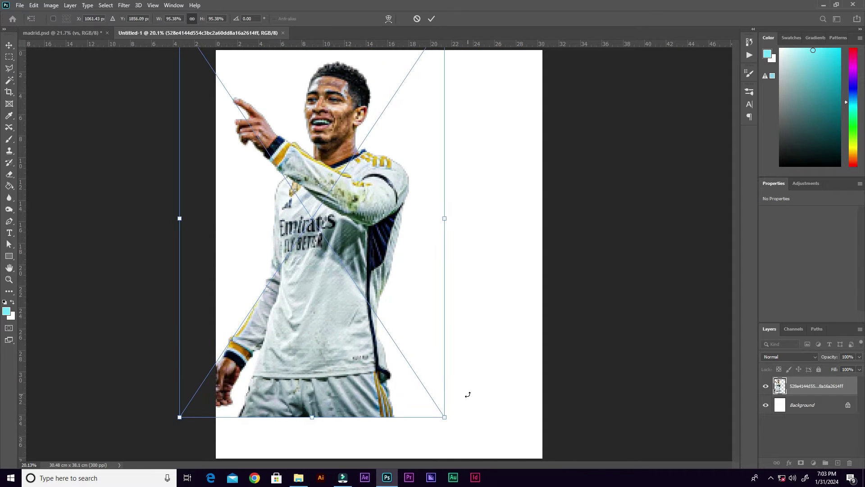
pyautogui.click(431, 19)
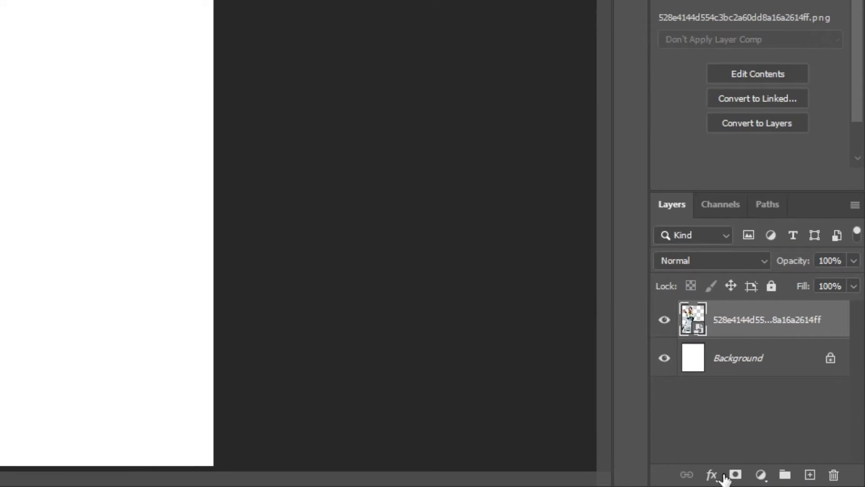
# - Add a layer mask to the player layer and choose the Soft Round brush at 1900 px with 0% hardness
pyautogui.click(736, 475)
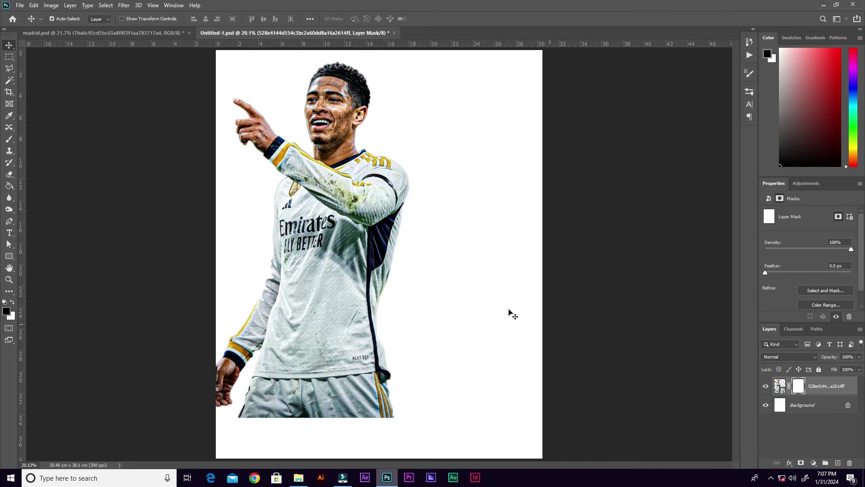
pyautogui.click(9, 140)
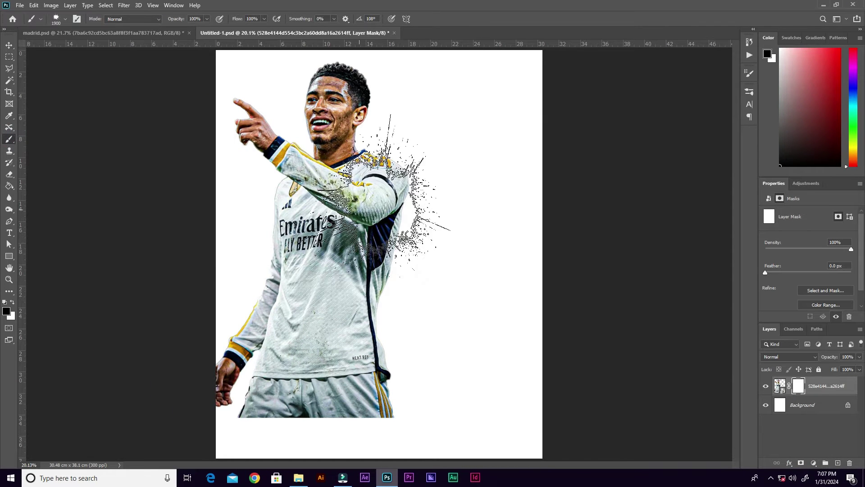
pyautogui.rightClick(435, 194)
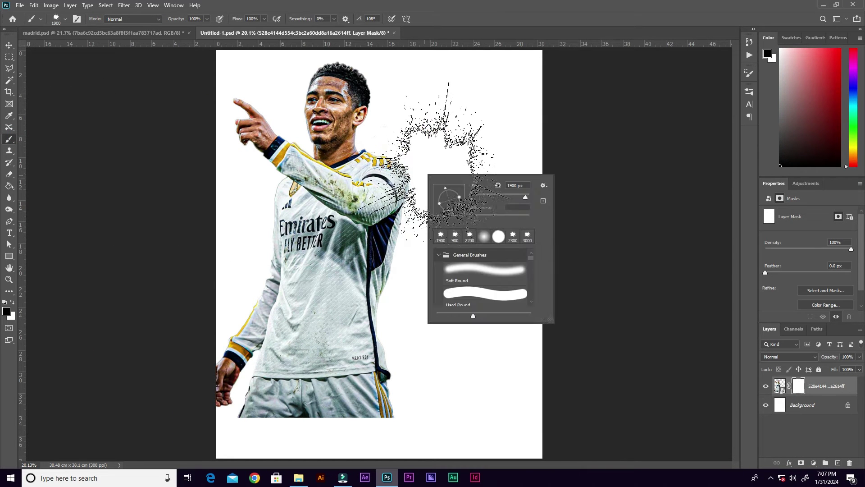
pyautogui.click(484, 237)
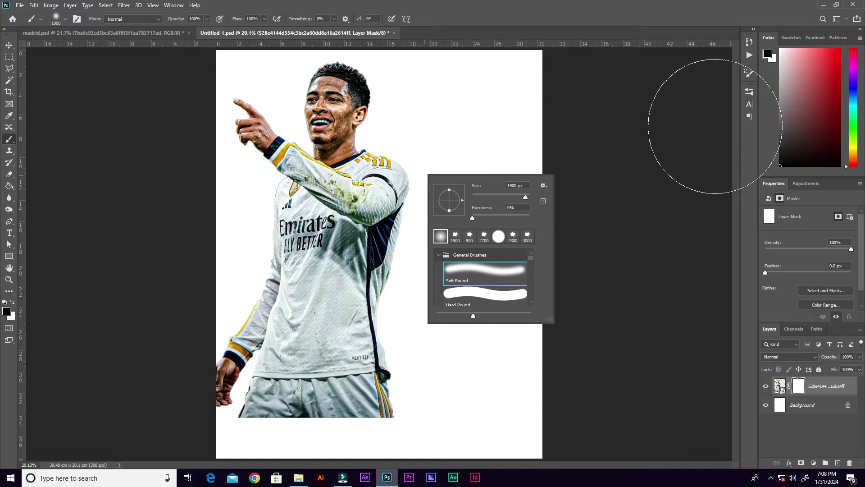
# - Examine the presets in the General Brushes group of the brush library
pyautogui.click(749, 92)
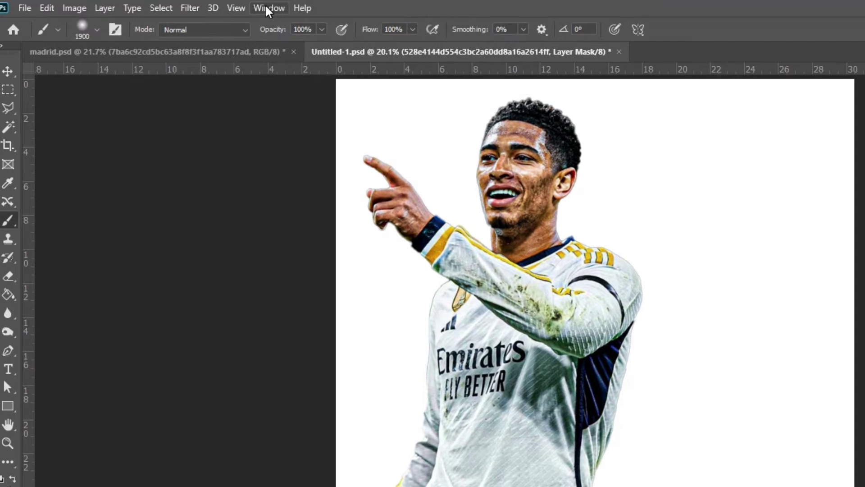
pyautogui.click(173, 5)
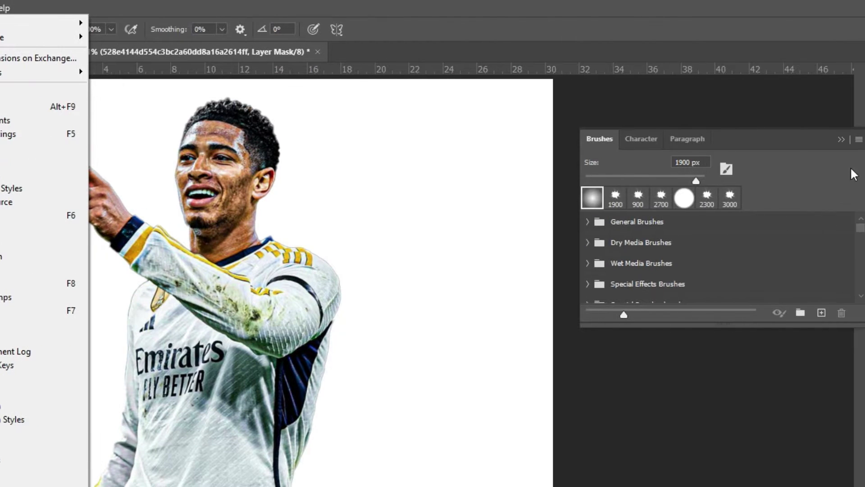
pyautogui.click(588, 221)
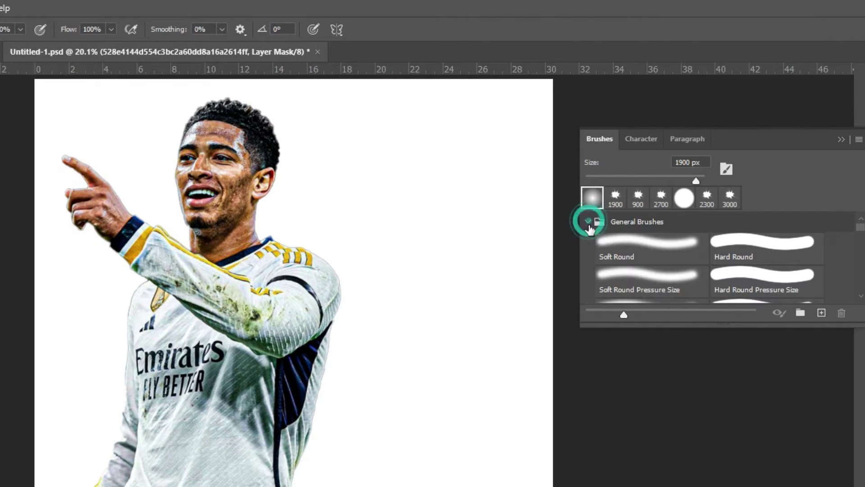
pyautogui.click(611, 243)
pyautogui.click(588, 221)
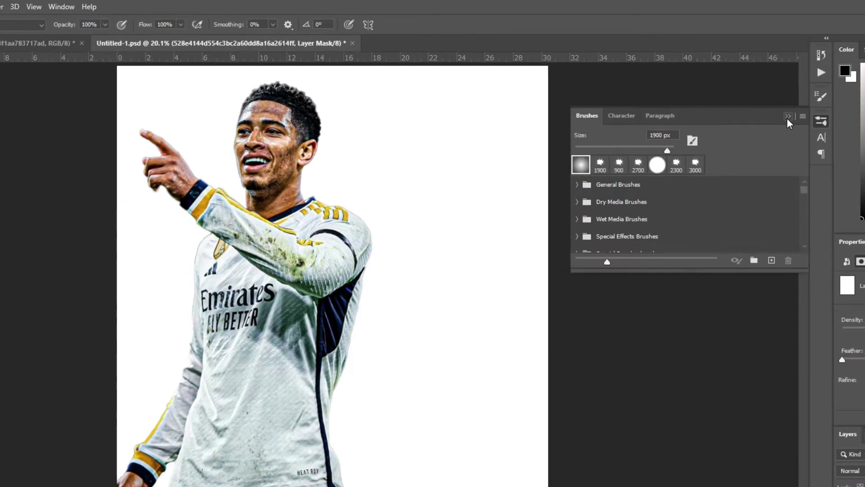
pyautogui.click(787, 117)
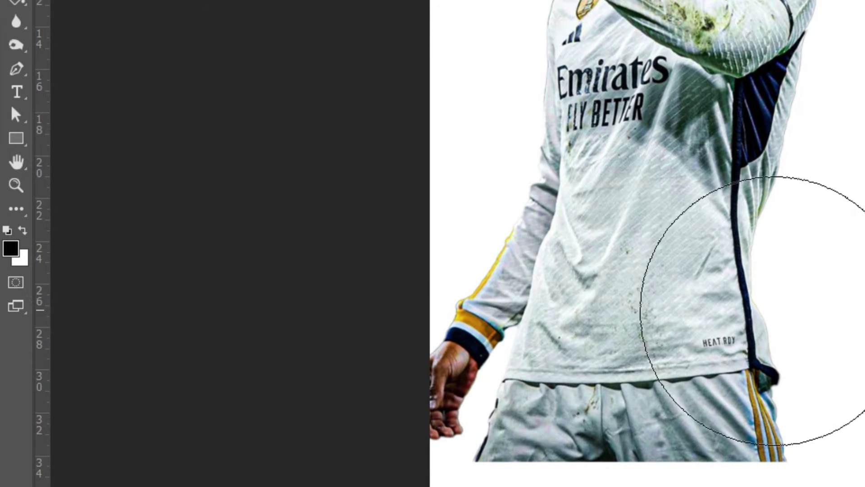
# - Try hiding the player's lower body with black on the mask, restore it with white, and switch back to black
pyautogui.moveTo(834, 389)
pyautogui.mouseDown()
pyautogui.moveTo(447, 399)
pyautogui.moveTo(511, 324)
pyautogui.mouseUp()
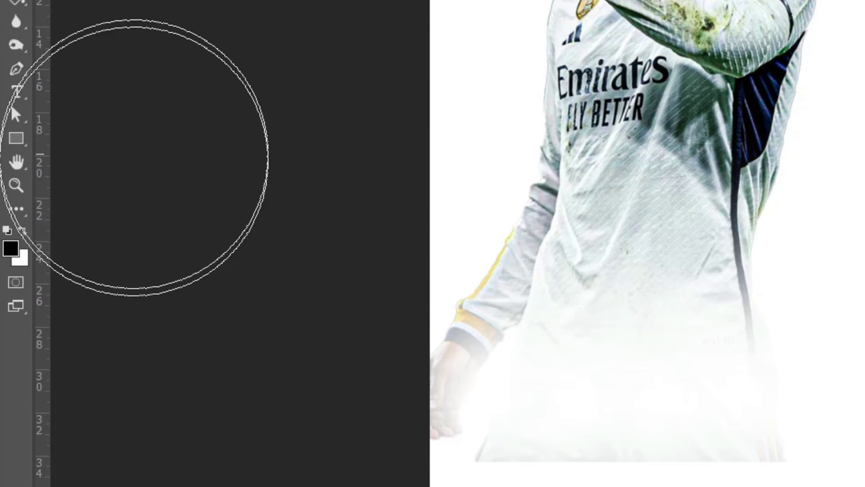
pyautogui.click(24, 230)
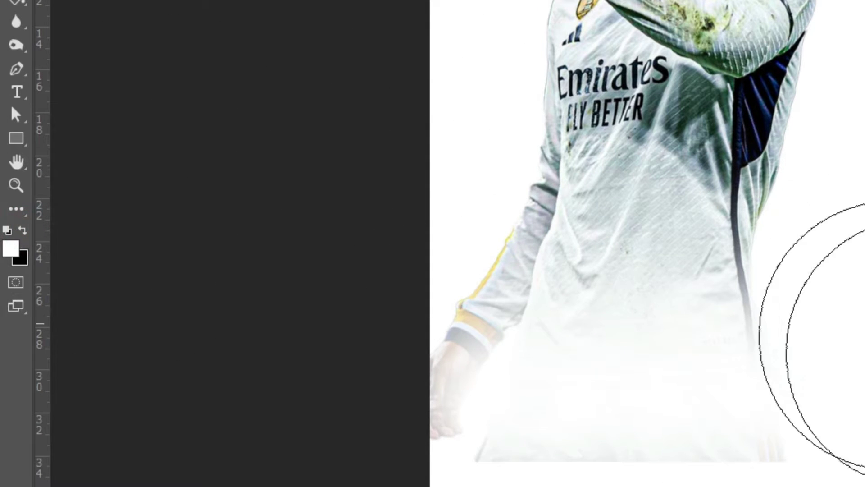
pyautogui.moveTo(701, 406)
pyautogui.mouseDown()
pyautogui.moveTo(328, 367)
pyautogui.moveTo(783, 304)
pyautogui.moveTo(766, 267)
pyautogui.mouseUp()
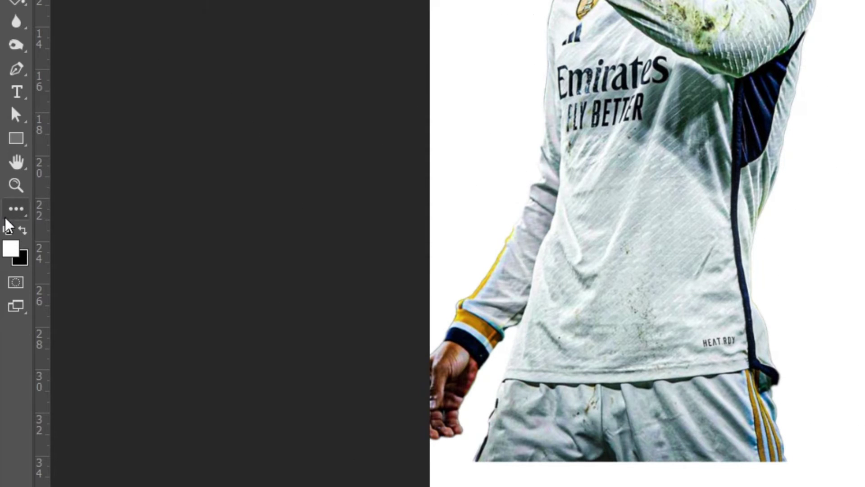
pyautogui.click(23, 230)
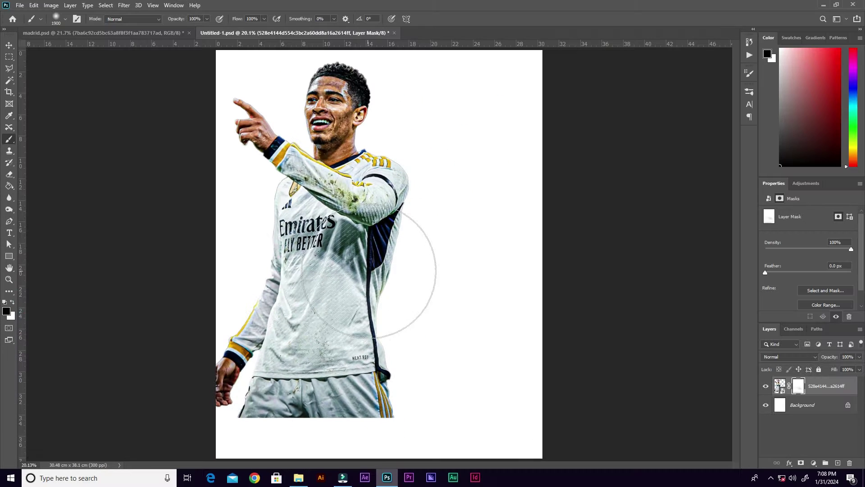
# - Fade out the player's lower body and lowered hand on the mask with a 1200 px soft black brush at 38% flow
pyautogui.press('[')
pyautogui.press('[')
pyautogui.press('[')
pyautogui.press('[')
pyautogui.press('[')
pyautogui.press('[')
pyautogui.press('[')
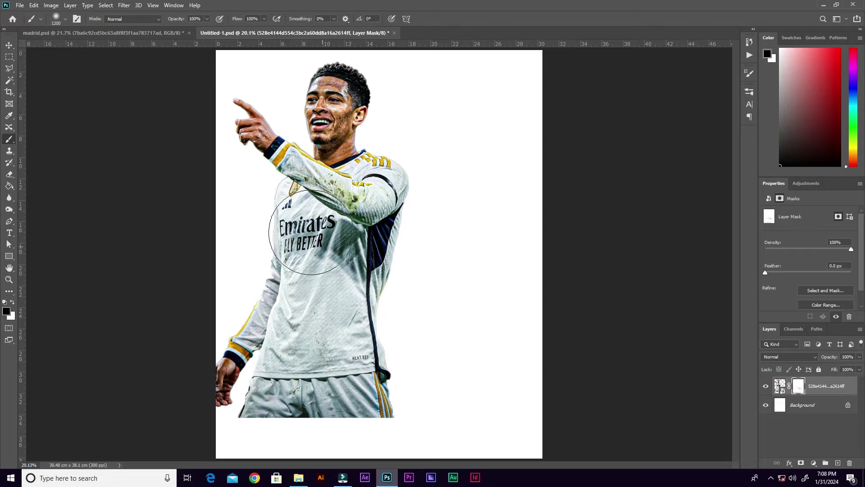
pyautogui.click(264, 19)
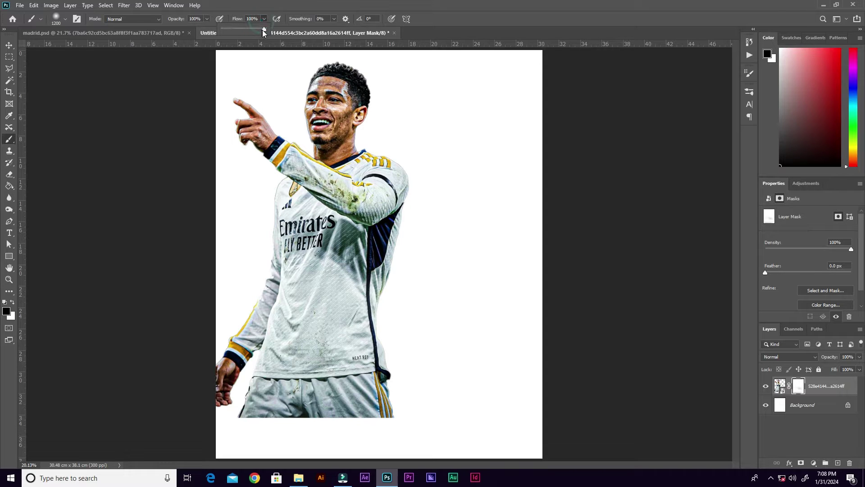
pyautogui.moveTo(261, 28); pyautogui.dragTo(238, 36)
pyautogui.moveTo(369, 396)
pyautogui.mouseDown()
pyautogui.moveTo(271, 411)
pyautogui.moveTo(415, 411)
pyautogui.moveTo(250, 363)
pyautogui.moveTo(404, 388)
pyautogui.moveTo(236, 377)
pyautogui.moveTo(317, 384)
pyautogui.moveTo(257, 364)
pyautogui.moveTo(396, 367)
pyautogui.moveTo(251, 328)
pyautogui.mouseUp()
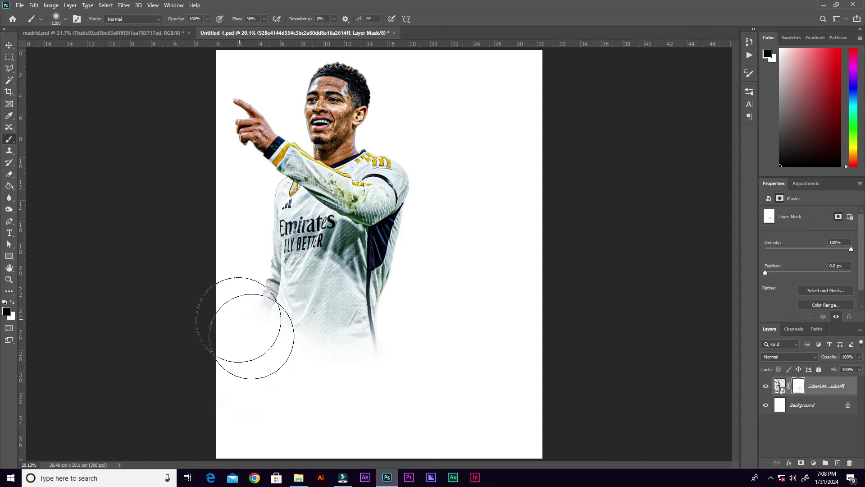
pyautogui.press('v')
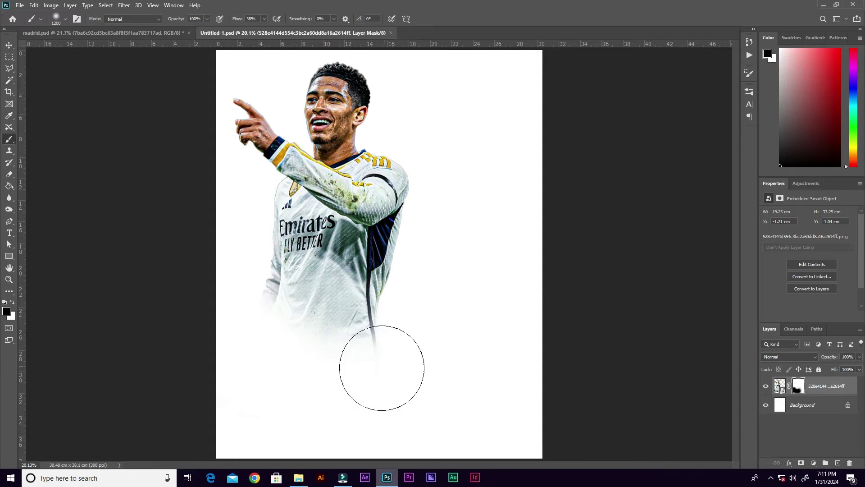
pyautogui.moveTo(381, 367); pyautogui.dragTo(354, 380)
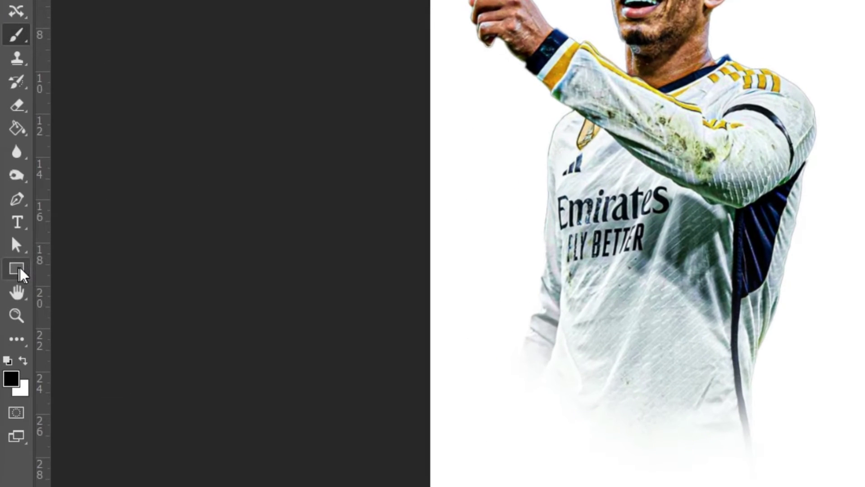
# - Draw a black rectangle about 1675 × 2281 px over the player's shoulder side and move its layer below the player
pyautogui.click(16, 264)
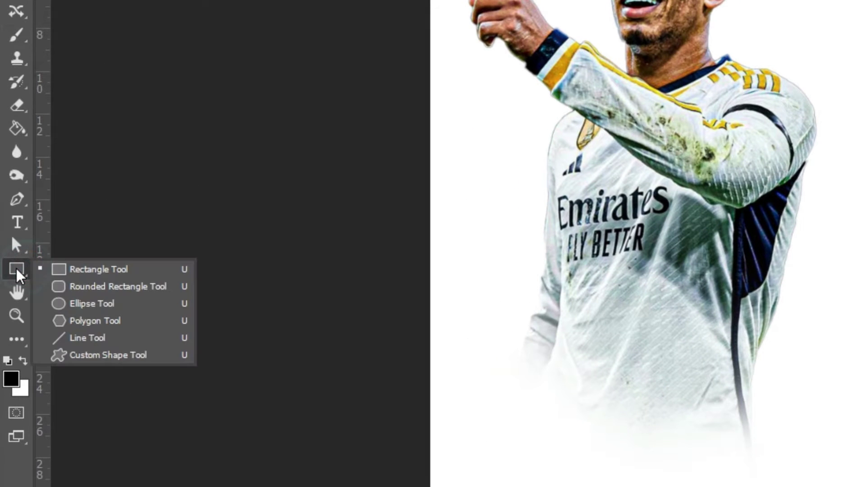
pyautogui.click(74, 268)
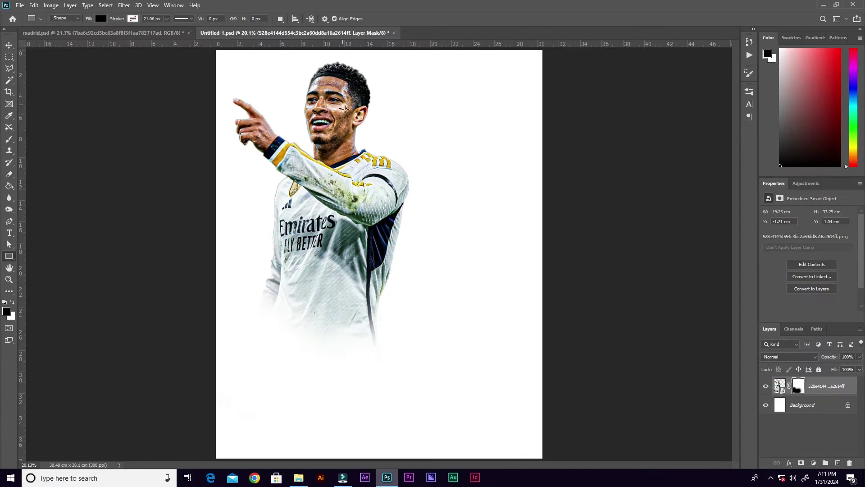
pyautogui.moveTo(359, 110); pyautogui.dragTo(502, 312)
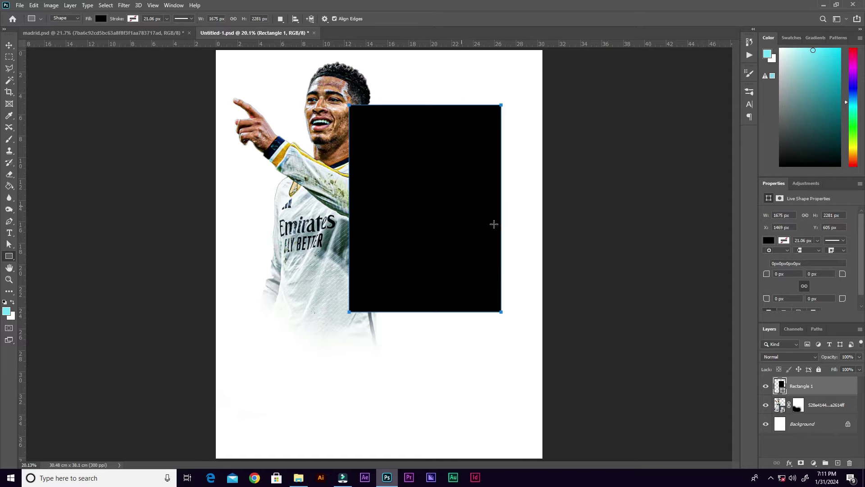
pyautogui.moveTo(826, 385); pyautogui.dragTo(826, 417)
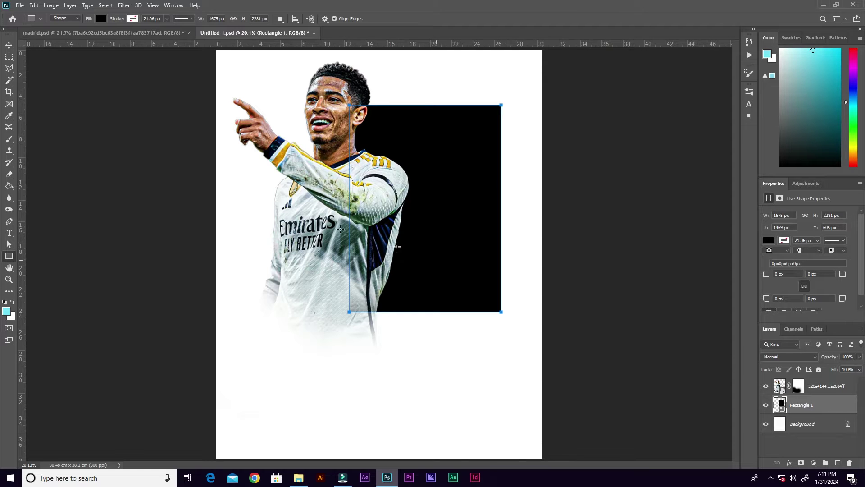
pyautogui.click(9, 46)
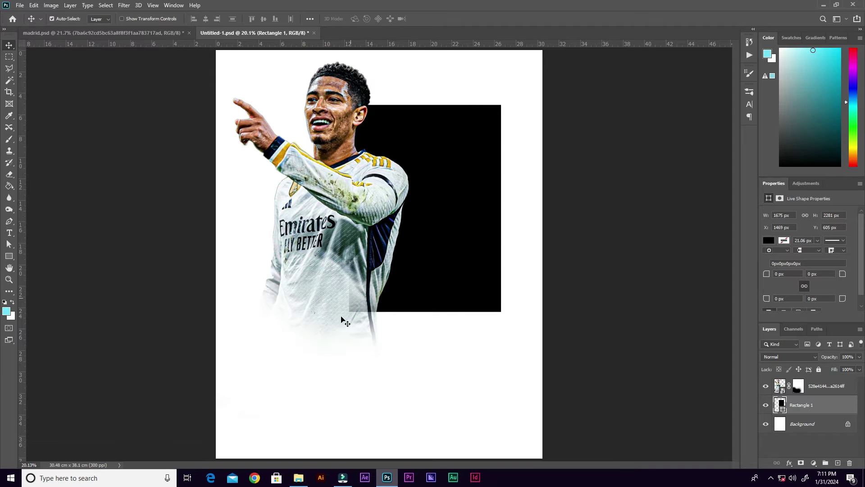
# - Place the photo of the shouting player above the rectangle layer, scaled to about 68% and positioned to cover the black rectangle
pyautogui.click(300, 477)
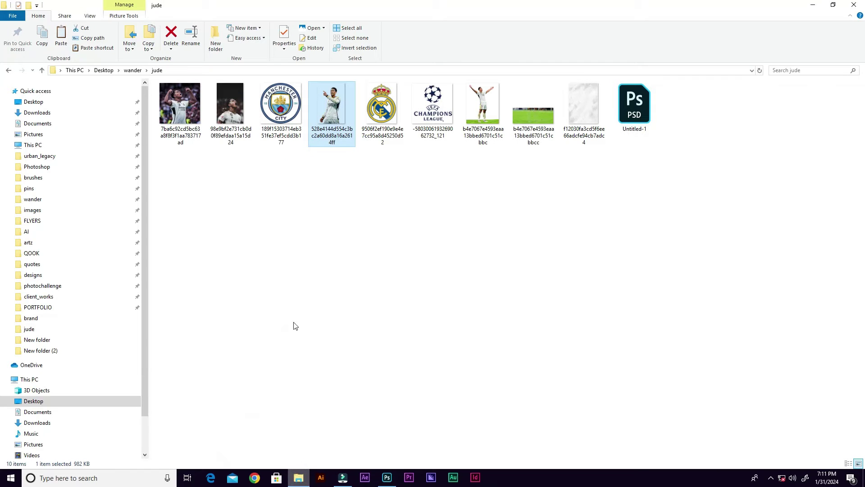
pyautogui.moveTo(230, 100); pyautogui.dragTo(440, 259)
pyautogui.moveTo(408, 356); pyautogui.dragTo(452, 235)
pyautogui.moveTo(560, 343); pyautogui.dragTo(479, 220)
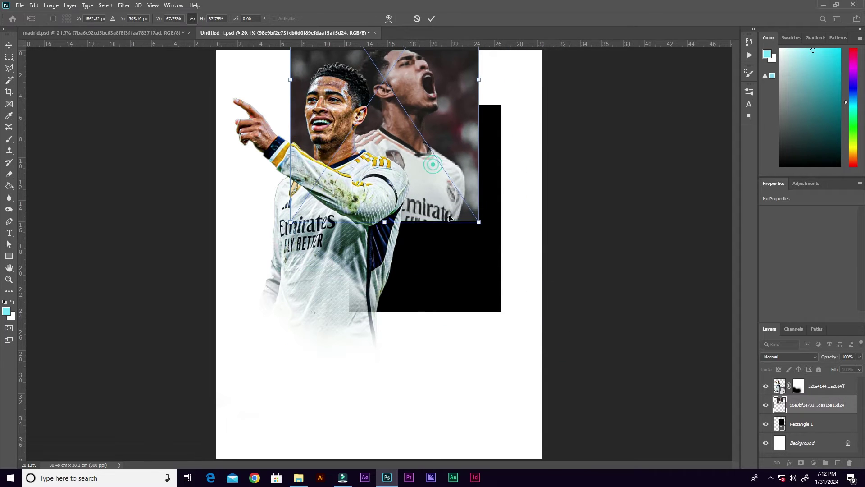
pyautogui.moveTo(429, 163); pyautogui.dragTo(470, 254)
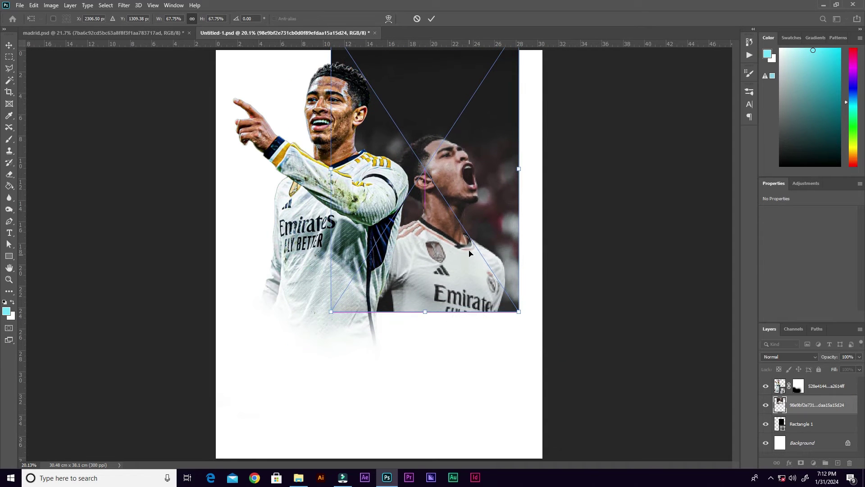
pyautogui.click(431, 19)
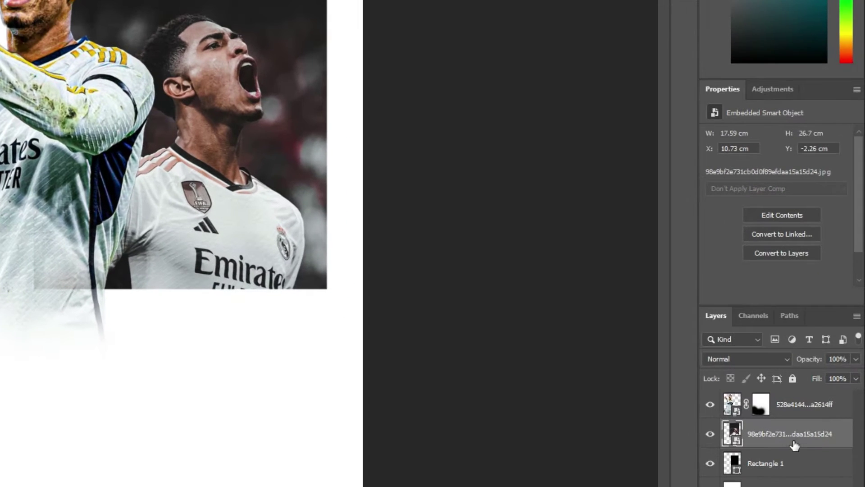
# - Clip the shouting player's photo to the rectangle layer with a clipping mask and save the document
pyautogui.rightClick(798, 443)
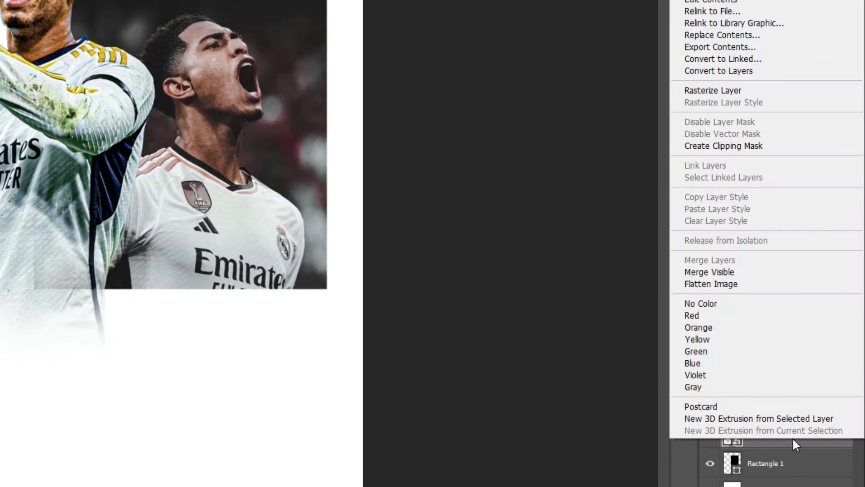
pyautogui.click(769, 148)
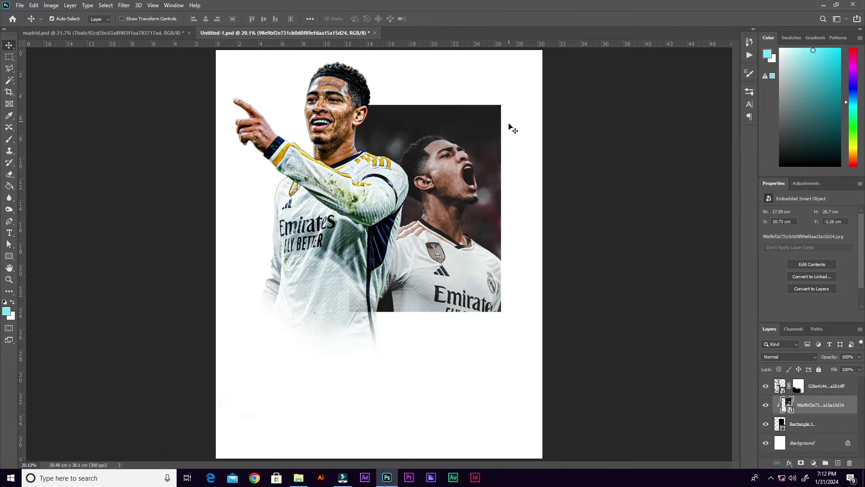
pyautogui.hotkey('ctrl', 's')
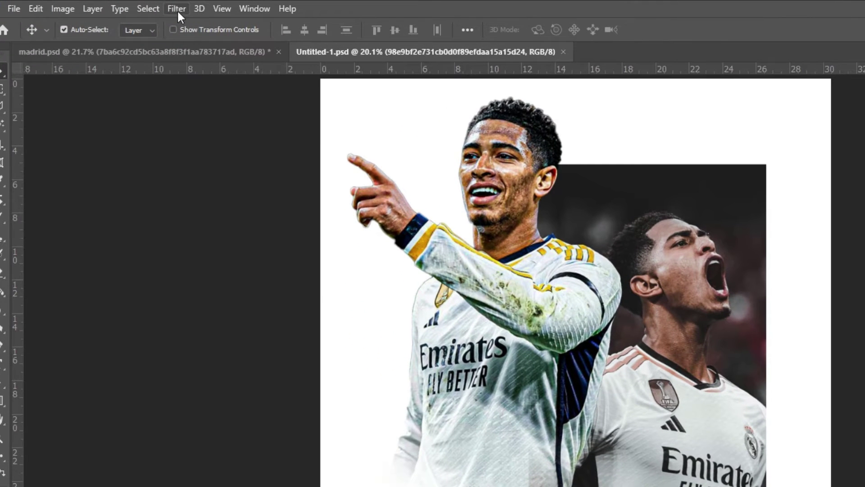
# - Apply the Camera Raw Filter to the shouting player's photo with Texture +100, Clarity +58, Dehaze +29 and Exposure +0.10
pyautogui.click(177, 10)
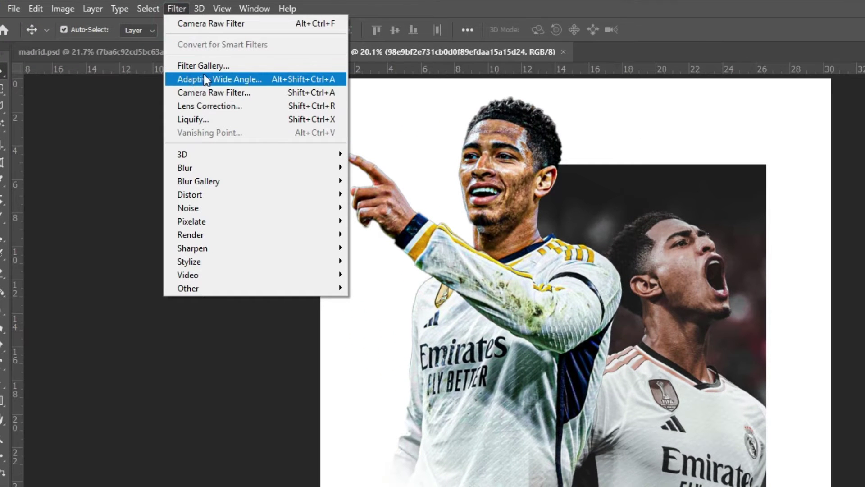
pyautogui.click(205, 93)
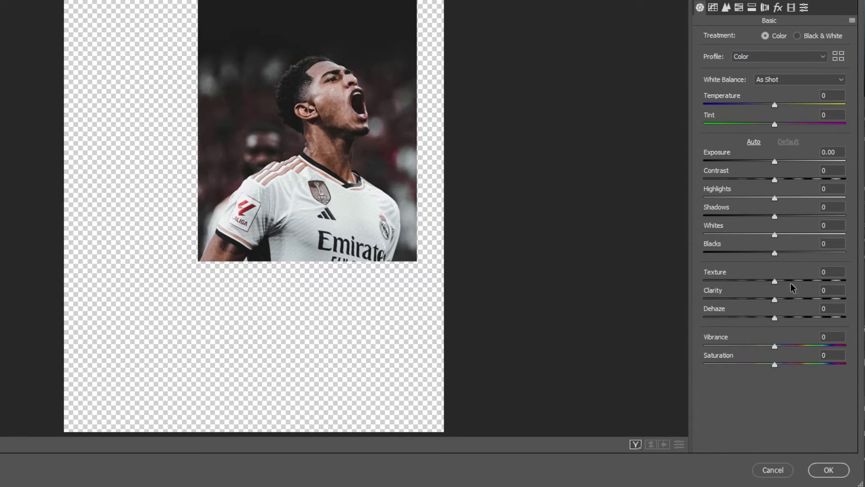
pyautogui.moveTo(775, 280); pyautogui.dragTo(851, 281)
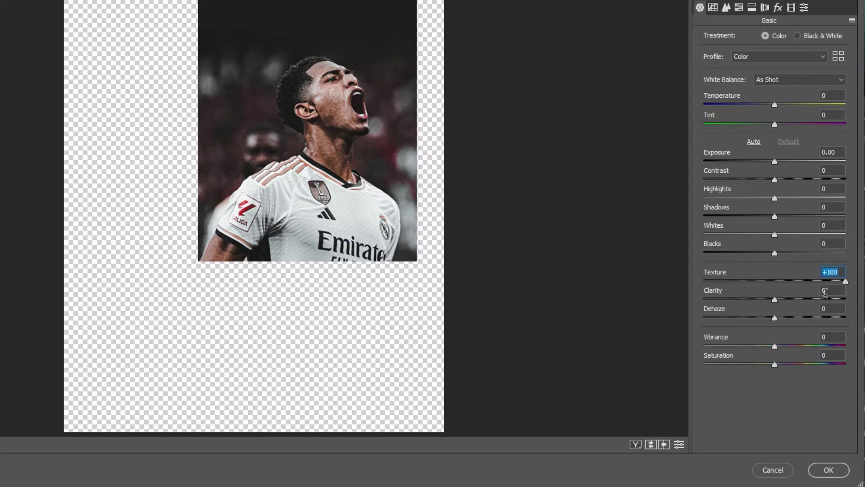
pyautogui.moveTo(775, 300); pyautogui.dragTo(814, 303)
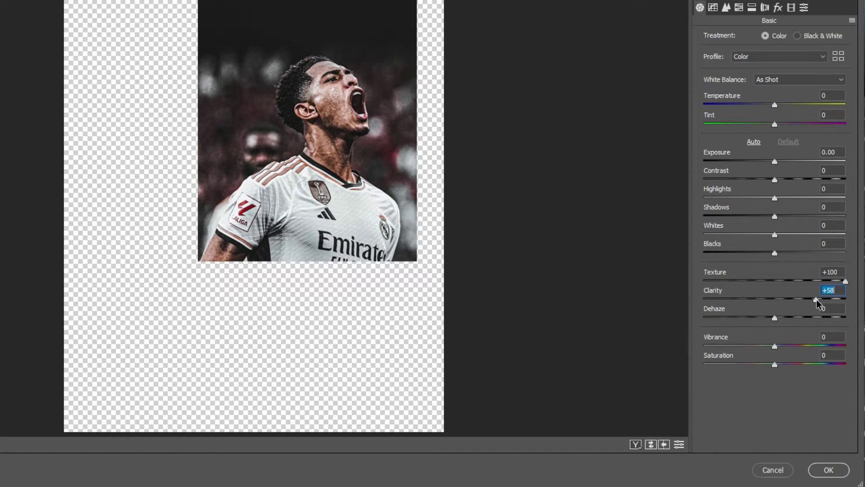
pyautogui.moveTo(775, 318); pyautogui.dragTo(794, 319)
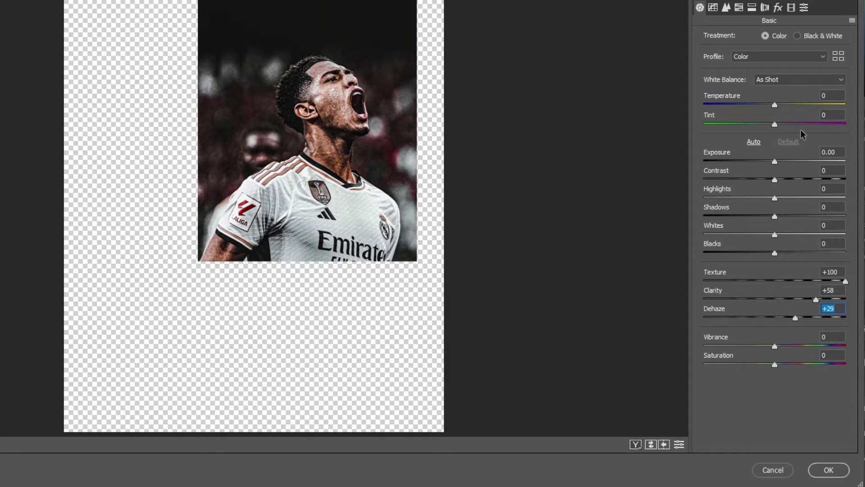
pyautogui.moveTo(776, 166); pyautogui.dragTo(778, 168)
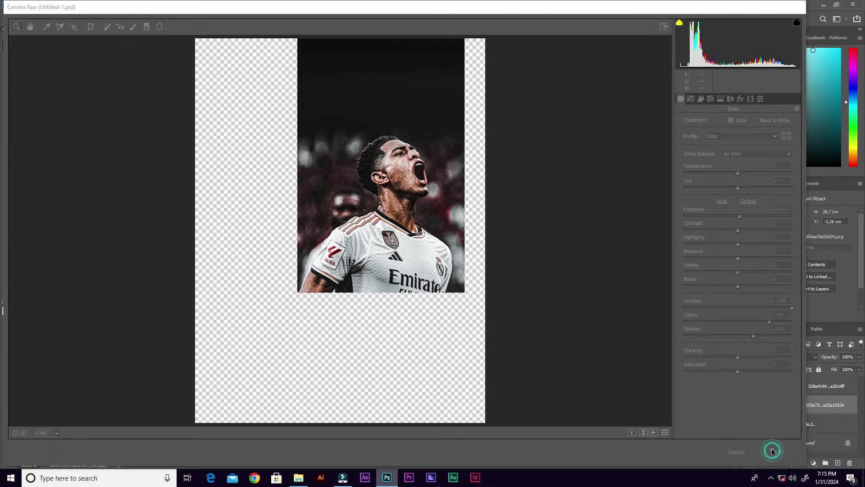
pyautogui.click(818, 466)
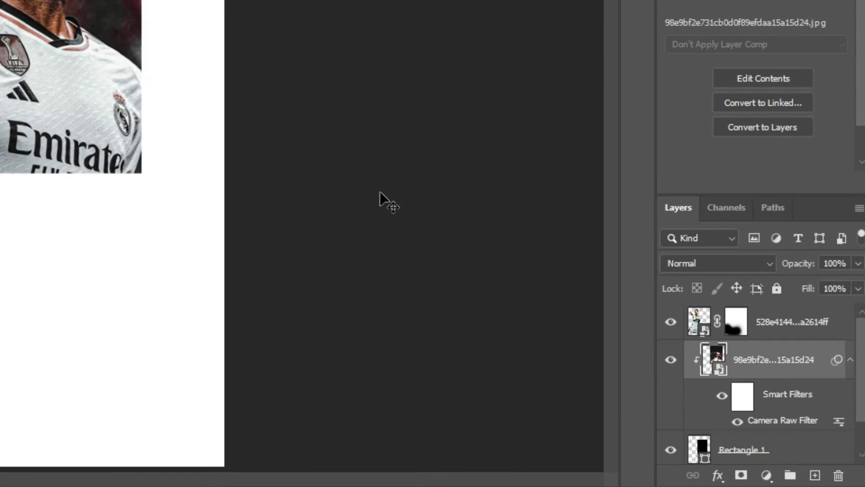
# - Add a Black & White adjustment layer above the shouting player's photo and clip it to the layers below
pyautogui.click(766, 476)
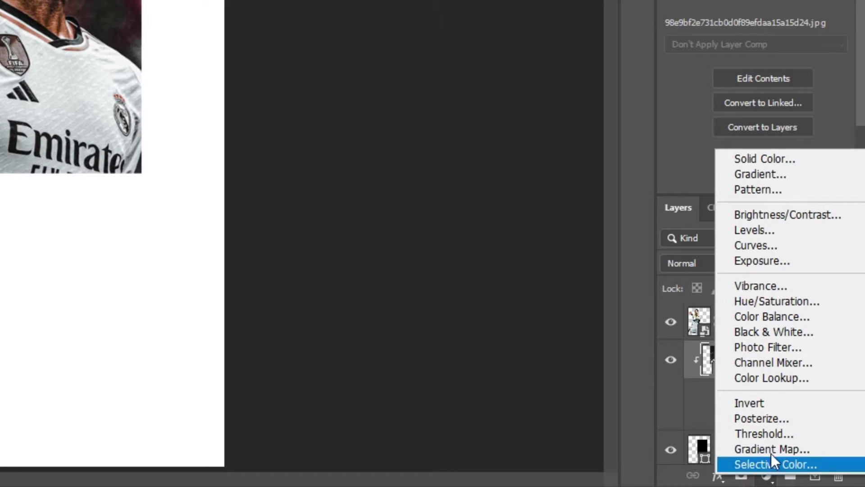
pyautogui.click(779, 331)
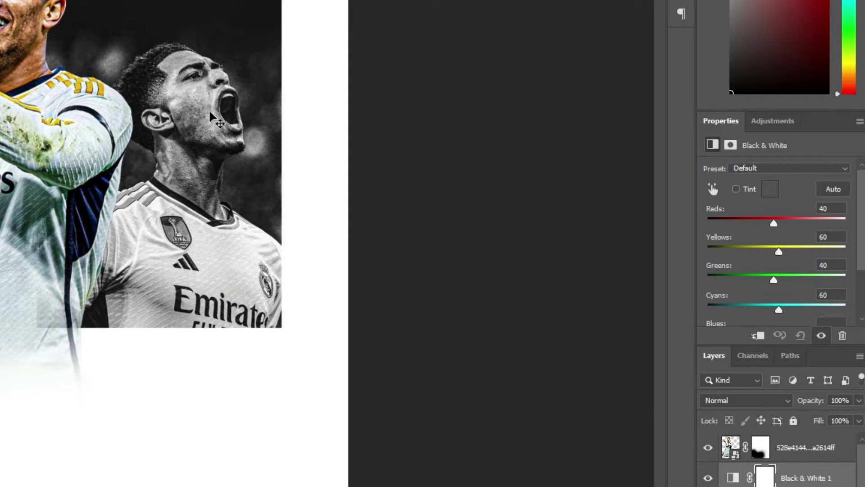
pyautogui.click(759, 337)
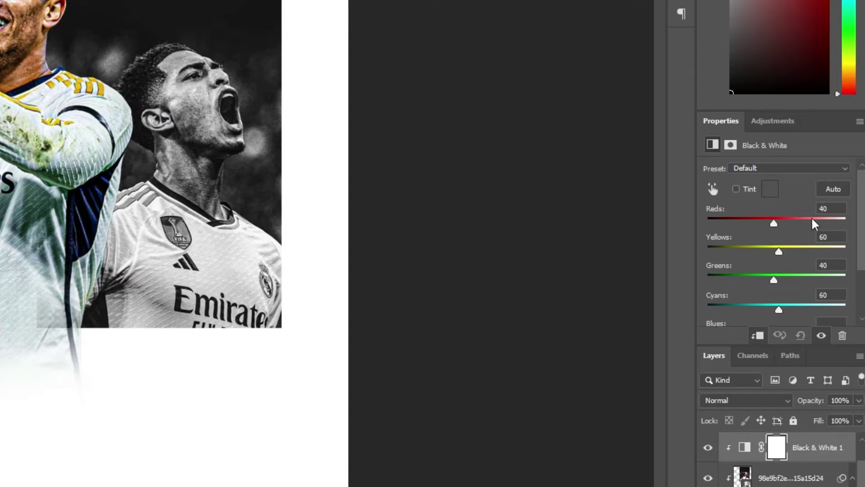
# - Set Reds to 91 and Yellows to -12 in the Black & White adjustment
pyautogui.click(830, 208)
pyautogui.write('91')
pyautogui.click(837, 238)
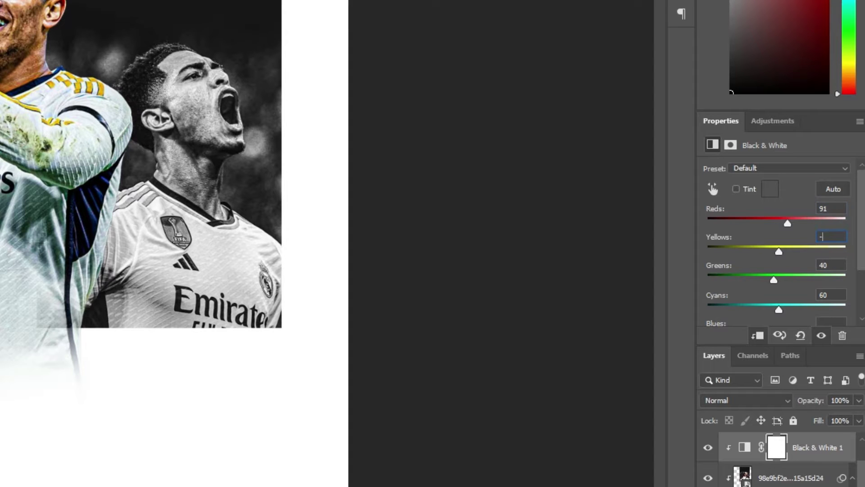
pyautogui.write('-12')
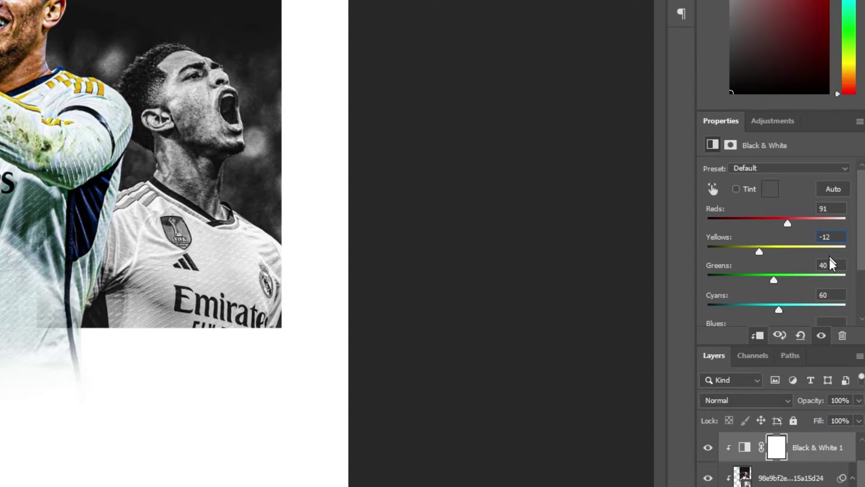
pyautogui.click(835, 271)
pyautogui.press('Tab')
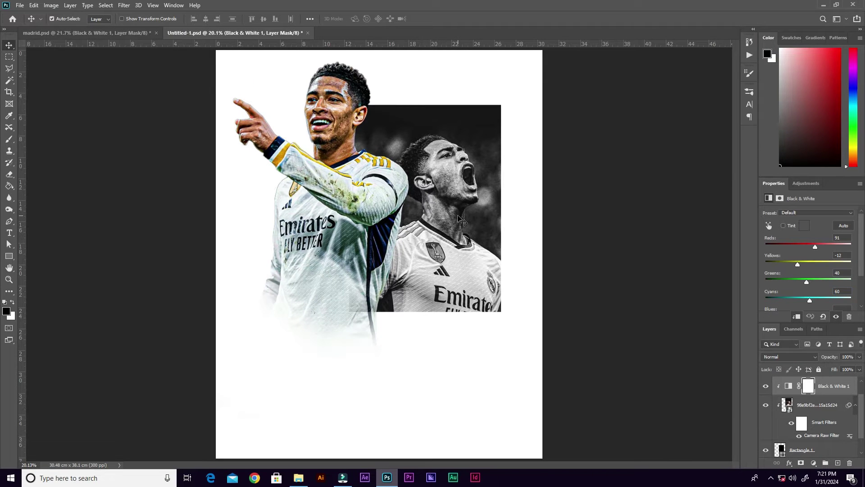
# - Move the shouting player's photo upward inside the rectangle and scale it to about 76% to fill the frame
pyautogui.moveTo(453, 204); pyautogui.dragTo(448, 187)
pyautogui.moveTo(442, 187); pyautogui.dragTo(444, 176)
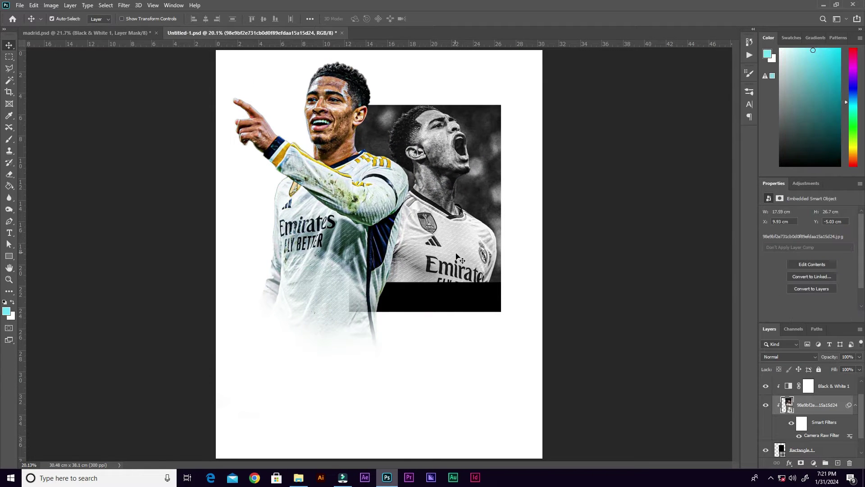
pyautogui.hotkey('ctrl', 't')
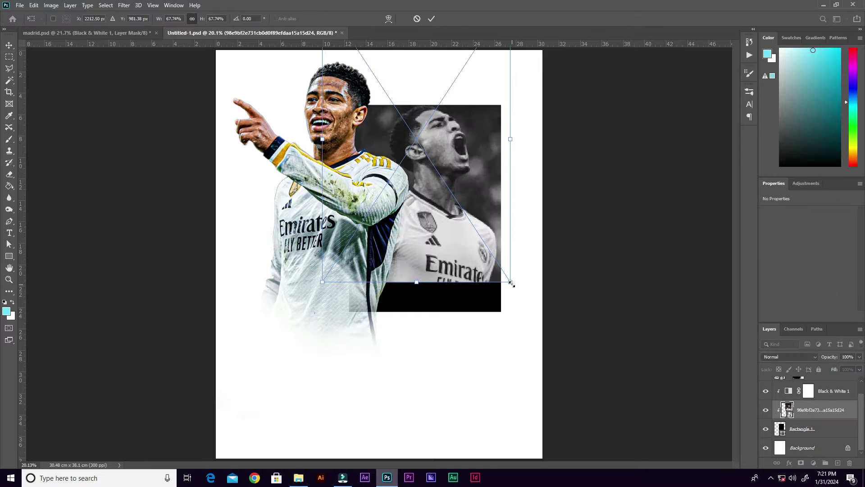
pyautogui.moveTo(511, 283); pyautogui.dragTo(526, 310)
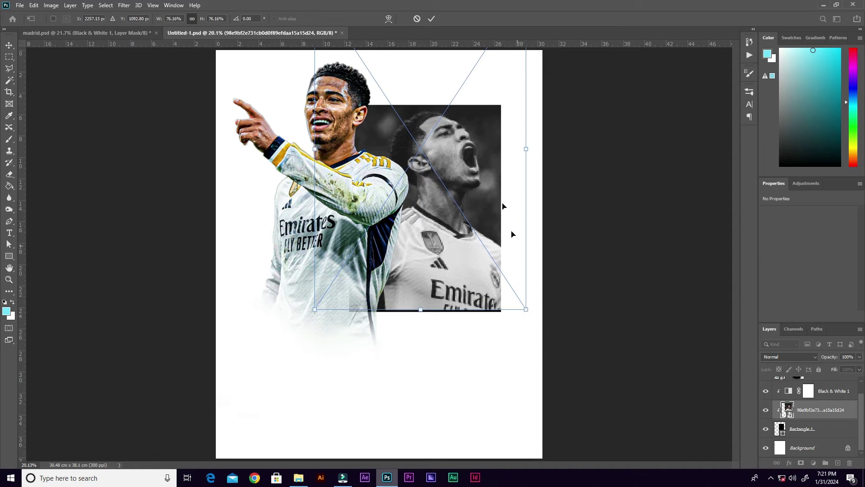
pyautogui.click(431, 18)
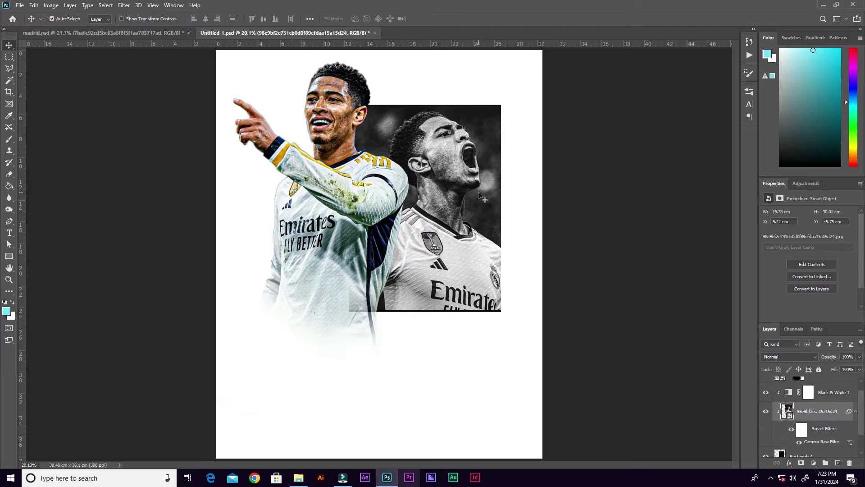
# - Restore the pointing player's shirt where the framed photo shows through, painting white on the layer mask with a 200 px brush
pyautogui.click(353, 210)
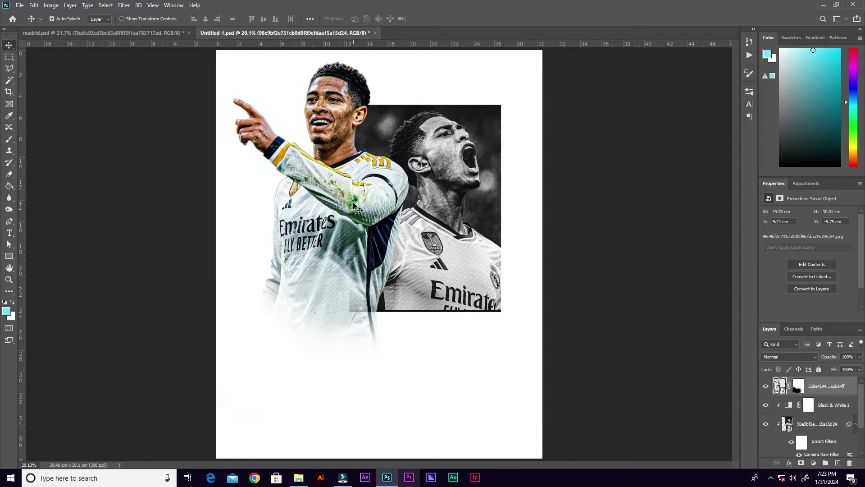
pyautogui.click(797, 386)
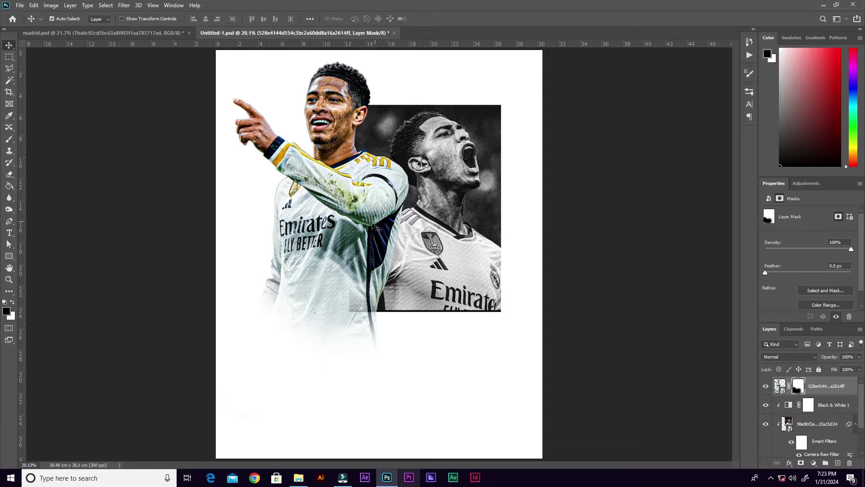
pyautogui.press('b')
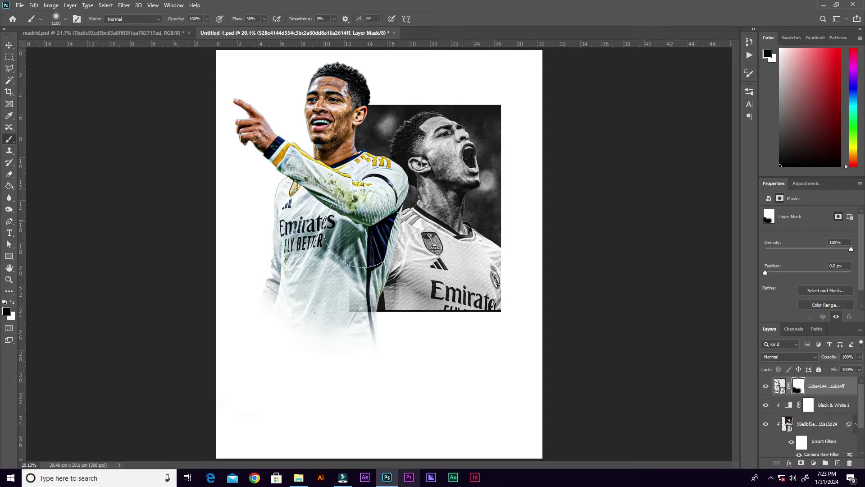
pyautogui.press('[')
pyautogui.press('[')
pyautogui.press('[')
pyautogui.press('x')
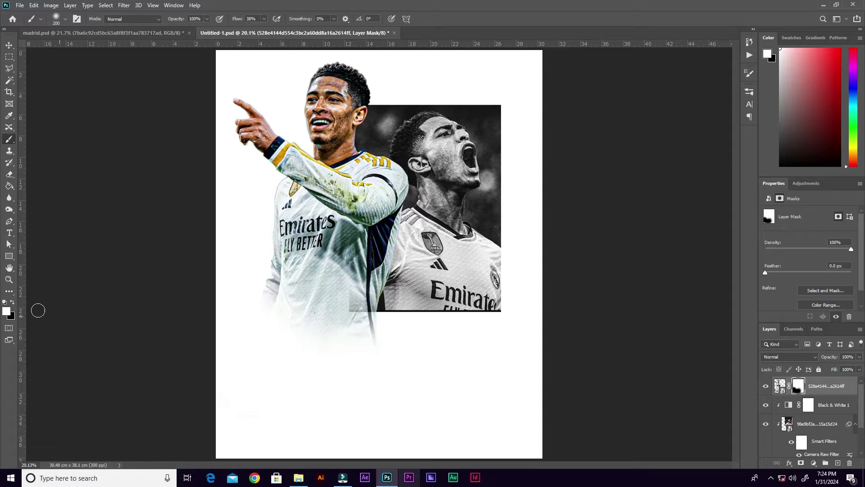
pyautogui.moveTo(348, 277); pyautogui.dragTo(353, 309)
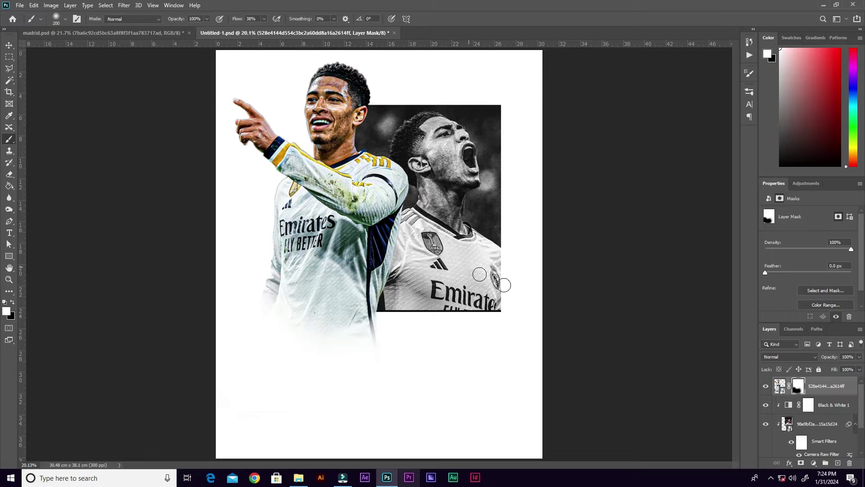
# - Add a new layer above the Black & White adjustment, enlarge the brush to 700 px and set the foreground color to black
pyautogui.click(850, 400)
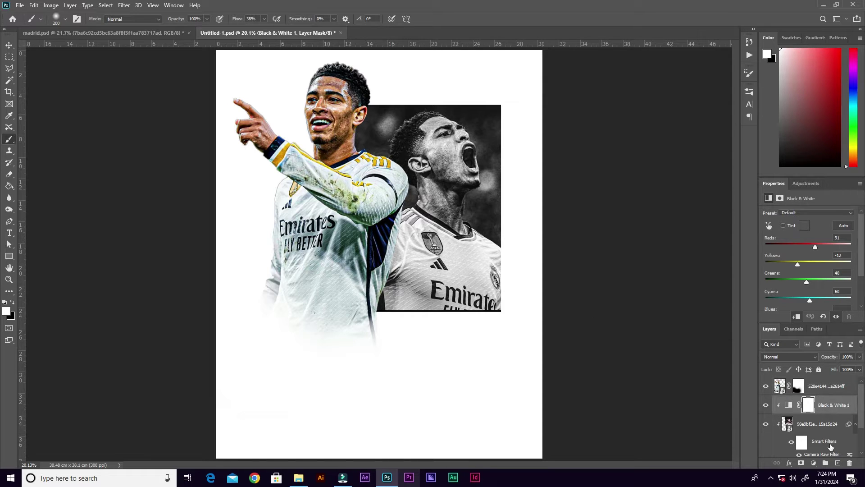
pyautogui.click(839, 464)
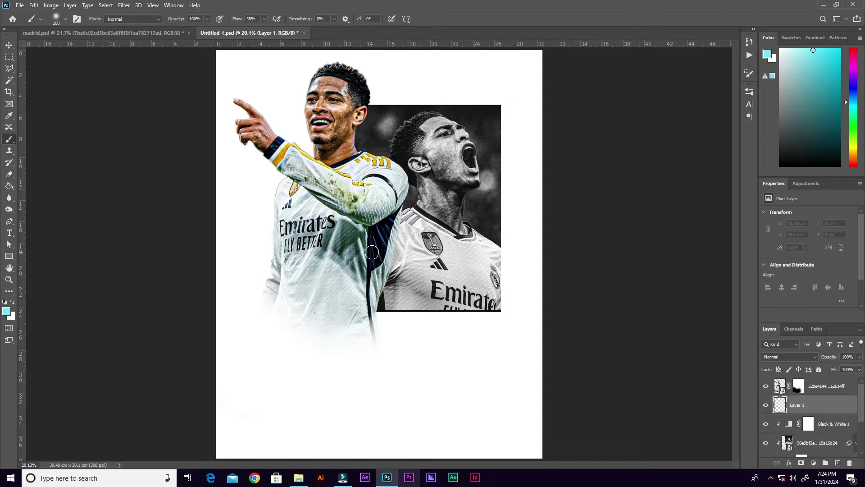
pyautogui.press(']')
pyautogui.press(']')
pyautogui.press(']')
pyautogui.press(']')
pyautogui.click(9, 311)
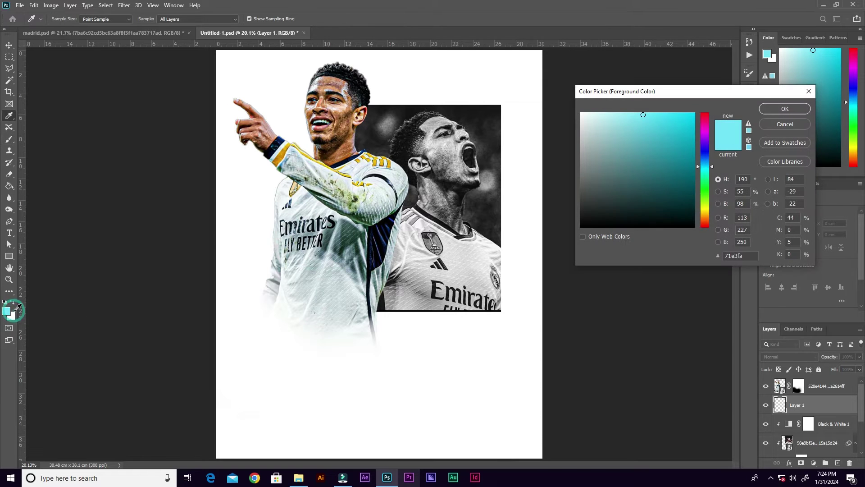
pyautogui.click(581, 226)
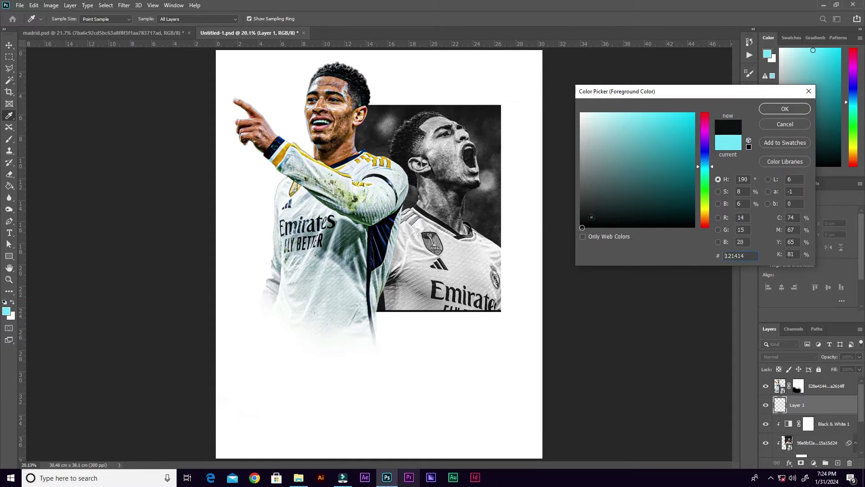
pyautogui.click(796, 111)
# - Paint a soft shadow behind the pointing player's raised arm on the new layer with a 500 px black brush at 38% flow
pyautogui.hotkey('ctrl', '+')
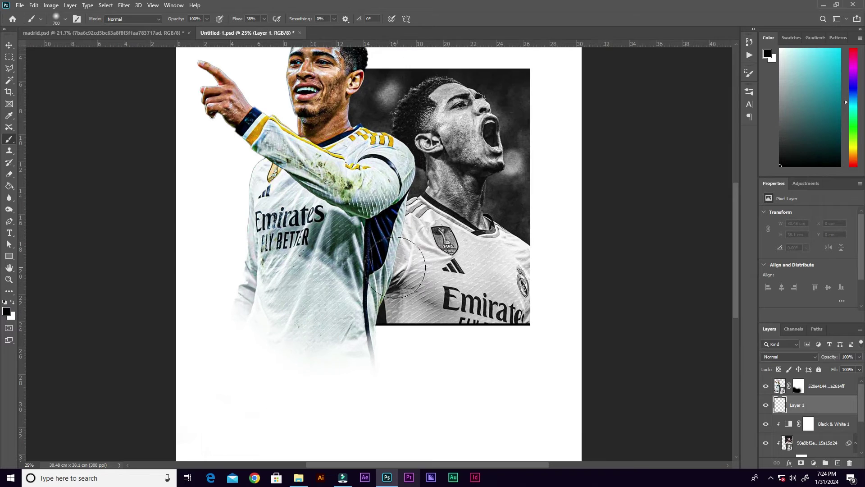
pyautogui.hotkey('ctrl', '+')
pyautogui.press('[')
pyautogui.press('[')
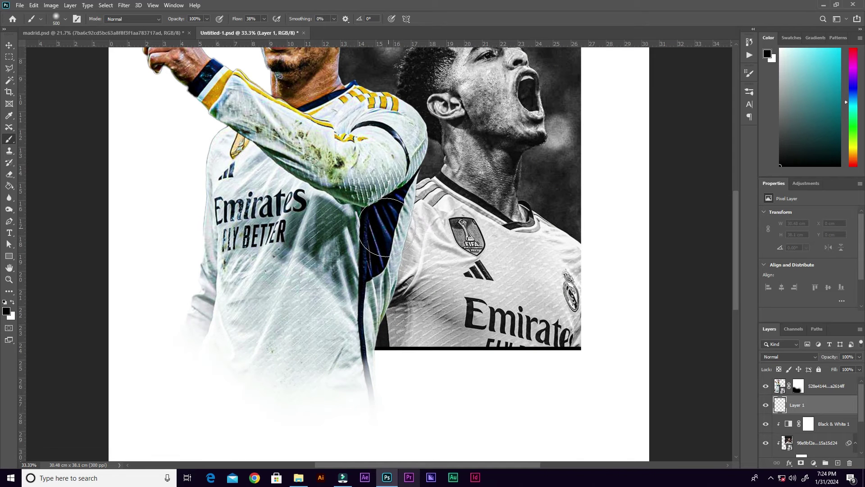
pyautogui.moveTo(385, 198)
pyautogui.mouseDown()
pyautogui.moveTo(391, 160)
pyautogui.moveTo(416, 169)
pyautogui.moveTo(400, 159)
pyautogui.moveTo(401, 185)
pyautogui.moveTo(388, 174)
pyautogui.mouseUp()
# - Raise the brush flow to 89%, try a shadow stroke down the pointing player's side, and undo that stroke
pyautogui.click(264, 18)
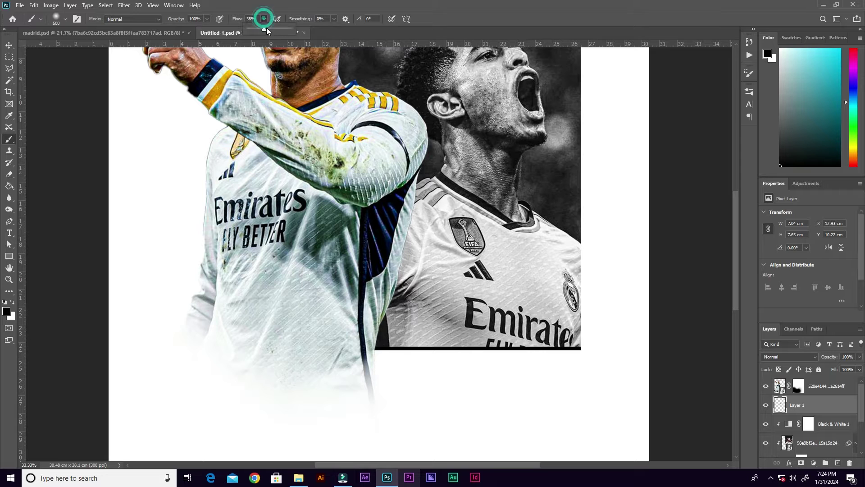
pyautogui.moveTo(266, 31); pyautogui.dragTo(288, 29)
pyautogui.moveTo(393, 209); pyautogui.dragTo(388, 271)
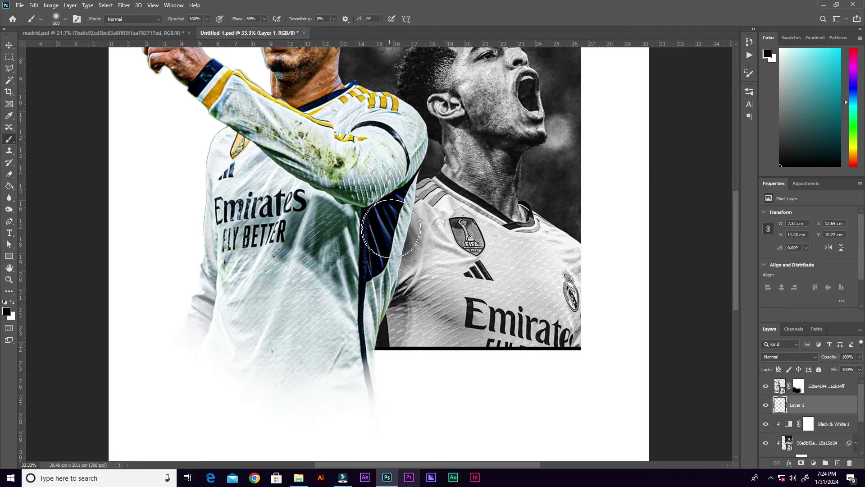
pyautogui.scroll(-2, 391, 227)
pyautogui.hotkey('ctrl', 'z')
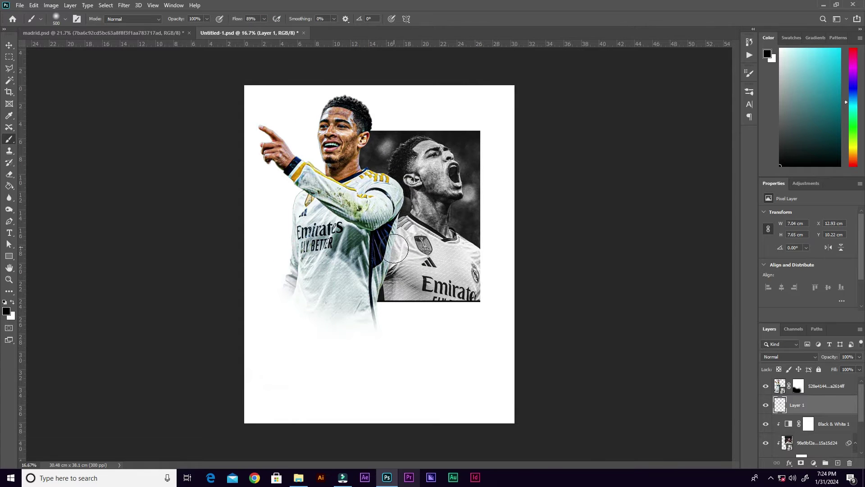
# - Reduce the brush to 400 px for painting the shadow behind the pointing player's shoulder
pyautogui.scroll(1, 381, 256)
pyautogui.press('[')
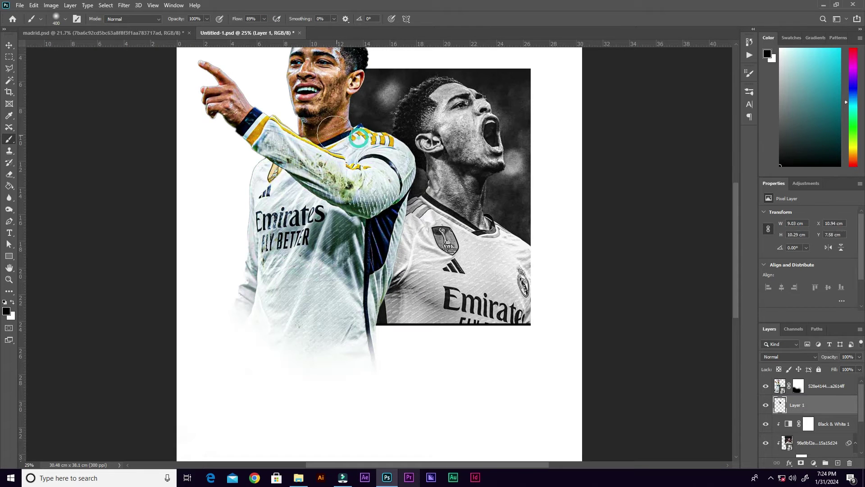
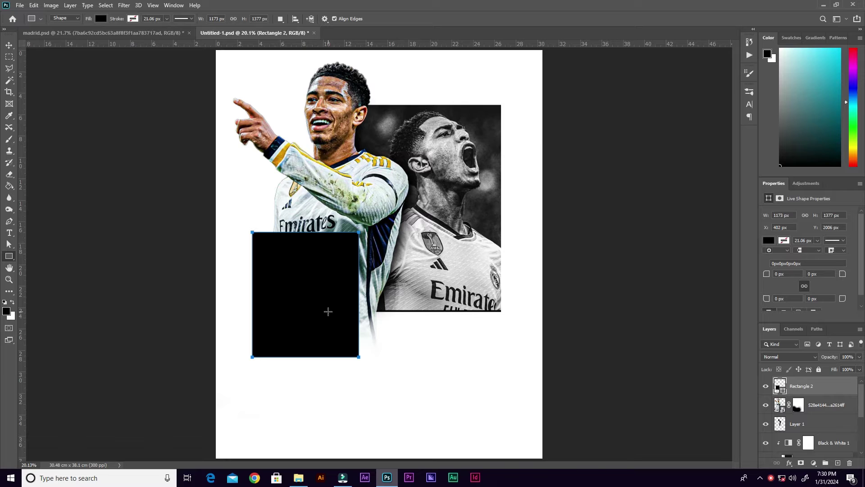
# - Place the raised-fists player photo, flip it horizontally and scale it down to about 12.95 cm square over the small black rectangle
pyautogui.click(298, 477)
pyautogui.moveTo(192, 122); pyautogui.dragTo(324, 280)
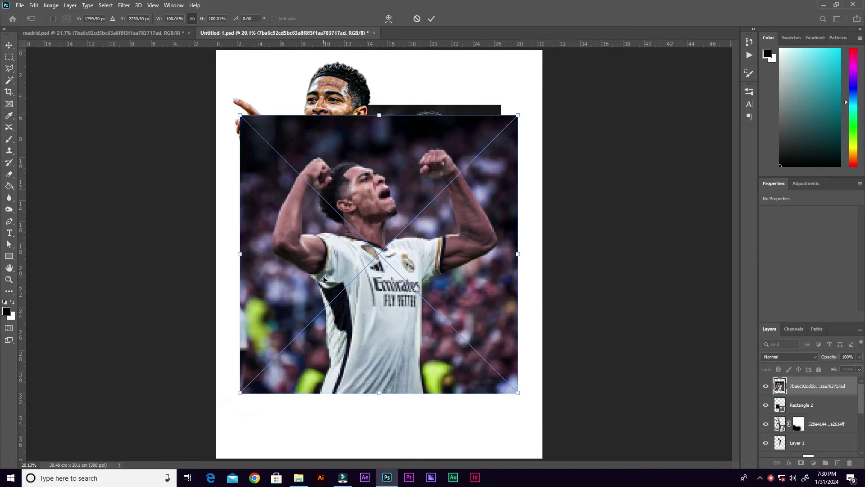
pyautogui.rightClick(385, 306)
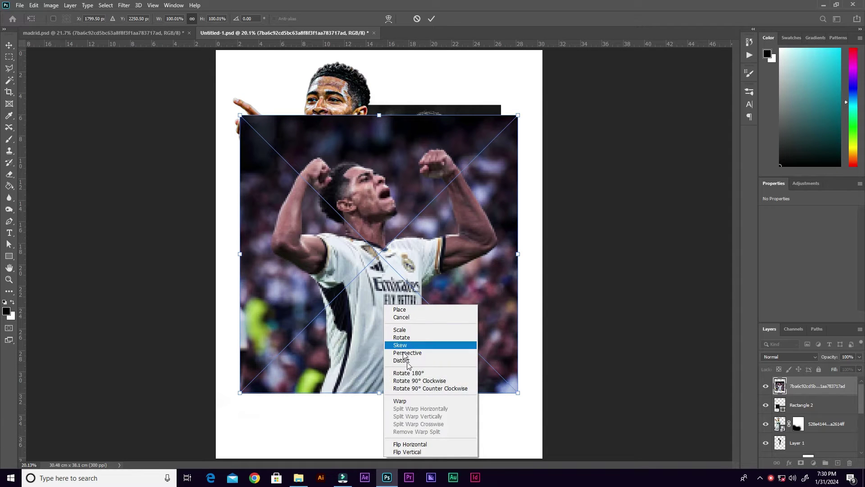
pyautogui.click(424, 444)
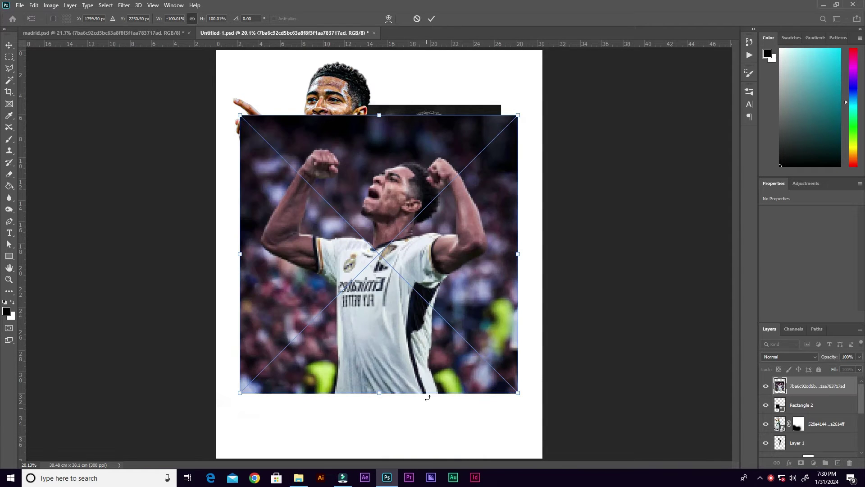
pyautogui.moveTo(518, 116); pyautogui.dragTo(374, 221)
pyautogui.click(431, 19)
# - Clip the raised-fists photo to the black rectangle with a clipping mask
pyautogui.press('u')
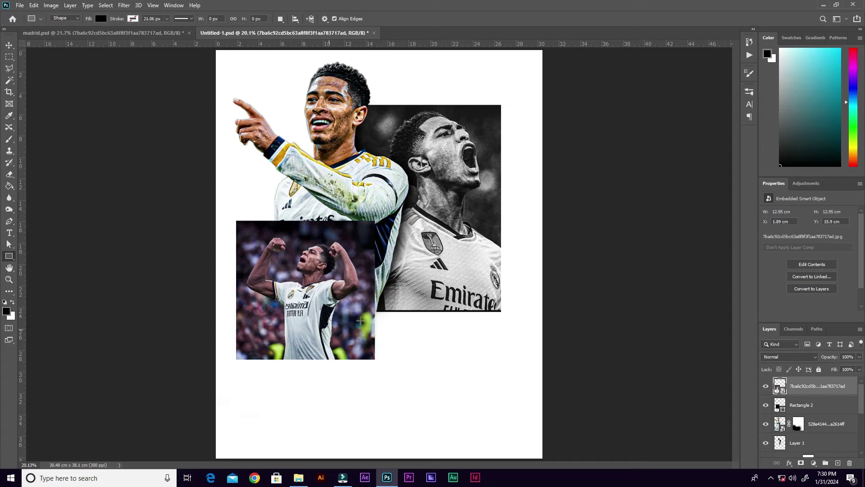
pyautogui.rightClick(809, 389)
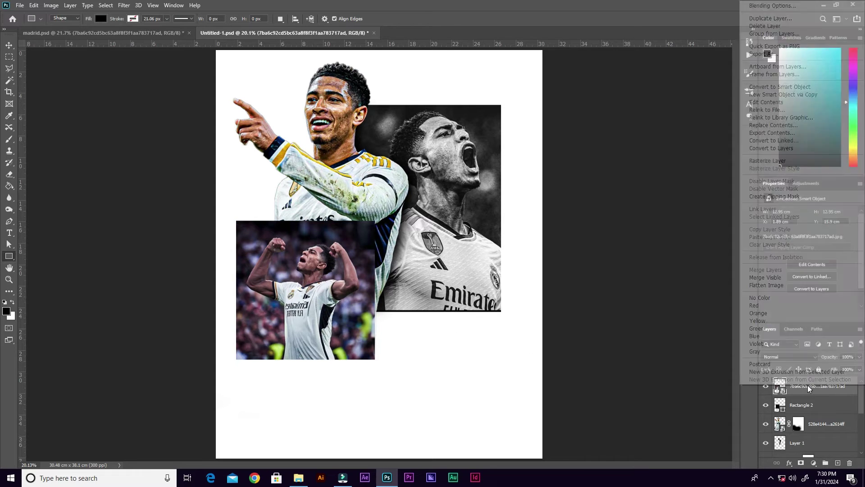
pyautogui.click(797, 197)
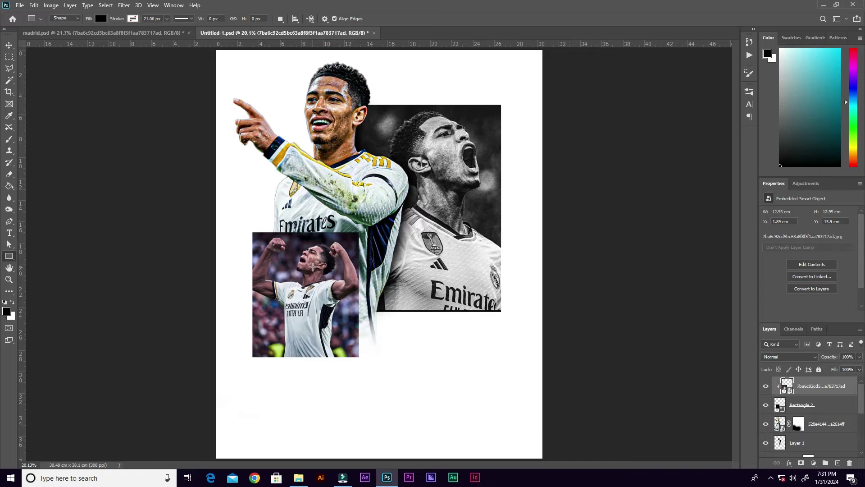
# - Apply the Camera Raw Filter to the raised-fists photo with Exposure +0.10, Texture +100, Clarity +75 and Dehaze +28
pyautogui.click(123, 8)
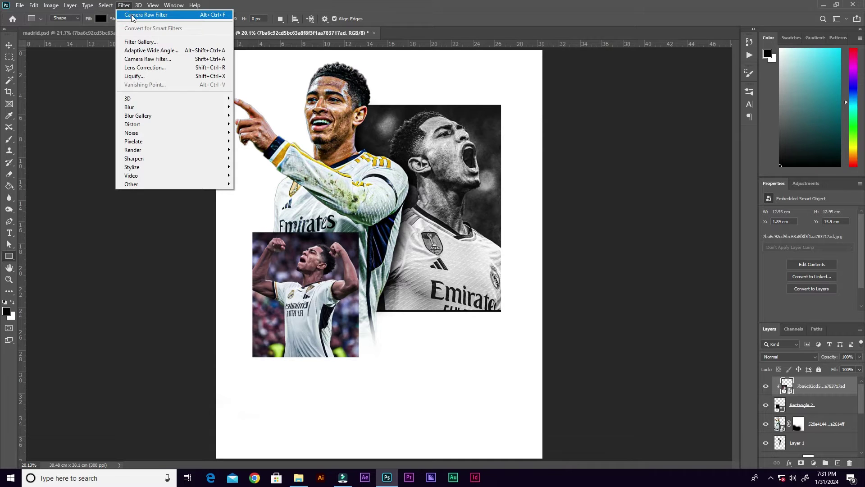
pyautogui.click(132, 16)
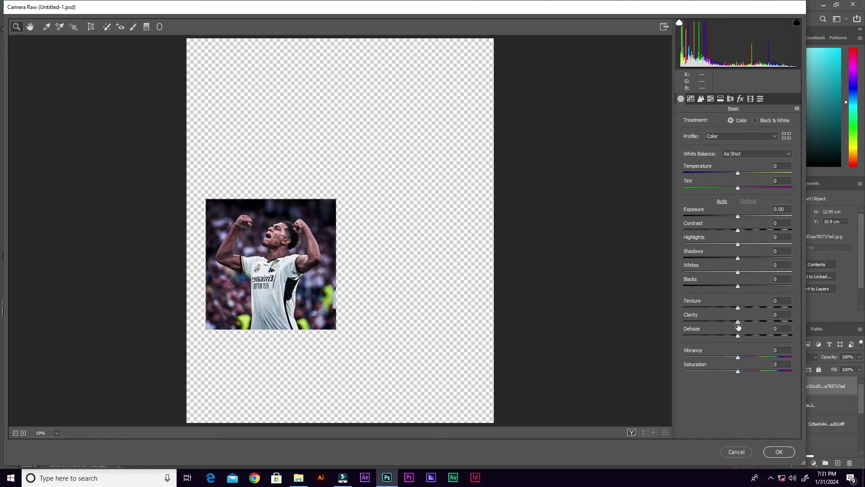
pyautogui.moveTo(739, 325); pyautogui.dragTo(752, 336)
pyautogui.click(739, 216)
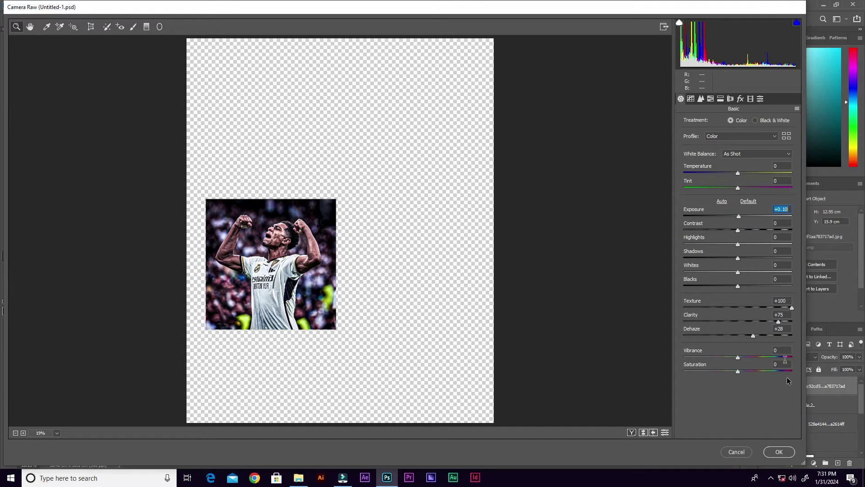
pyautogui.click(771, 451)
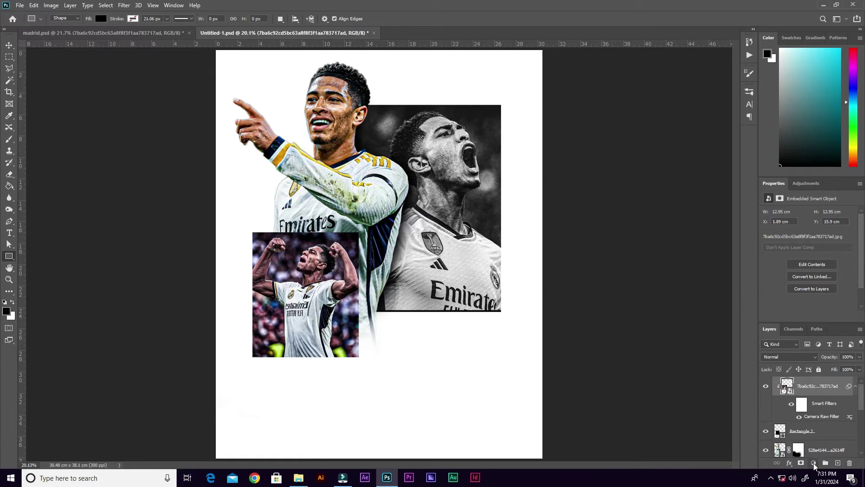
# - Add a Black & White adjustment layer above the raised-fists photo and clip it to that photo
pyautogui.click(813, 463)
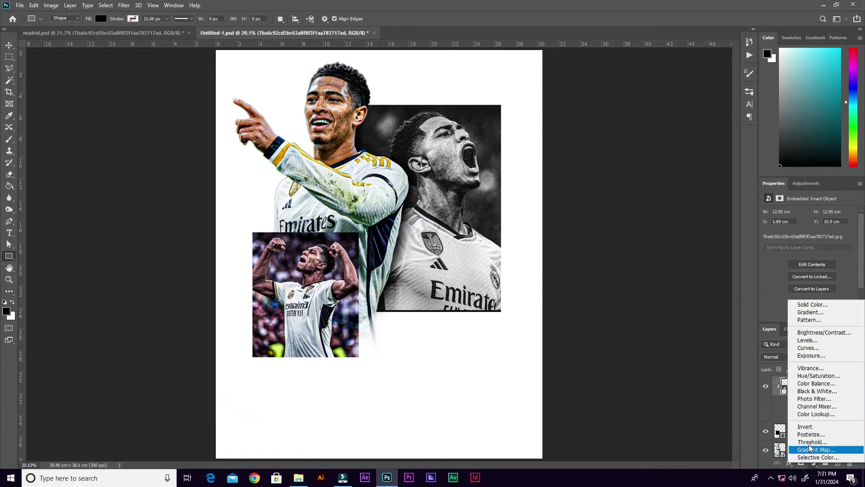
pyautogui.click(815, 391)
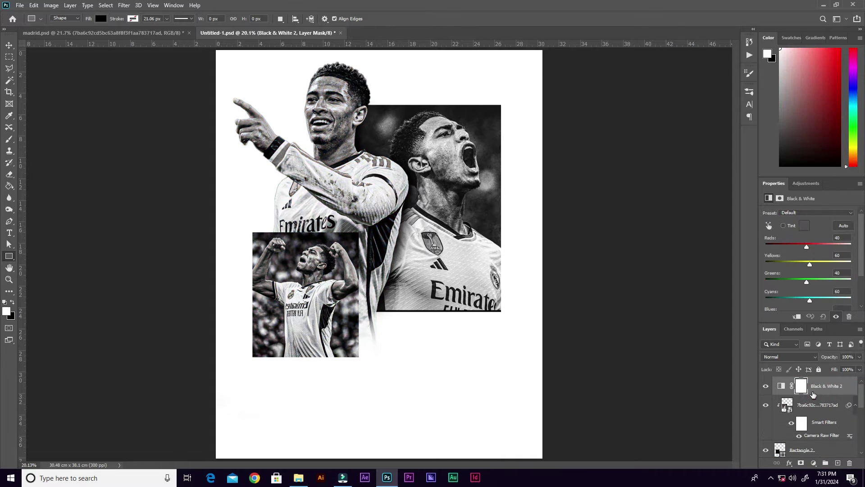
pyautogui.click(797, 317)
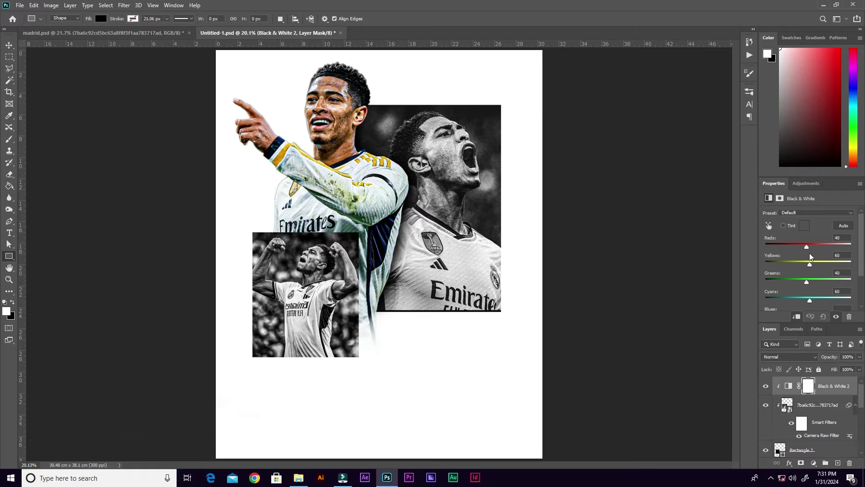
# - Set the new Black & White adjustment's Reds to 91 and Yellows to -12
pyautogui.doubleClick(839, 237)
pyautogui.write('91')
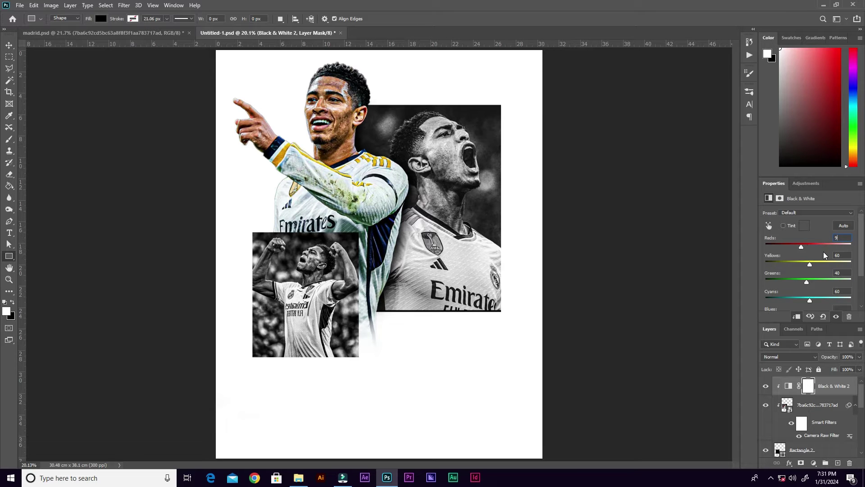
pyautogui.doubleClick(838, 256)
pyautogui.write('-12')
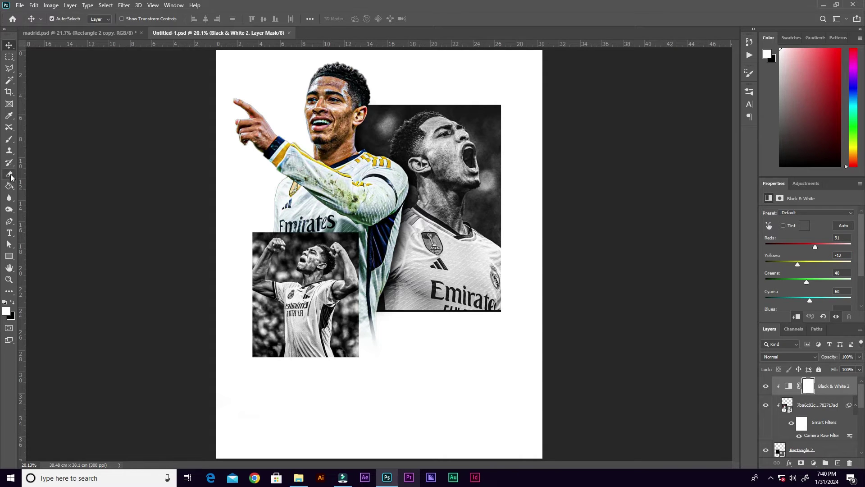
# - Draw a black slanted four-sided Pen shape, about 1971 × 1763 px, overlapping the lower edges of both framed photos
pyautogui.press('p')
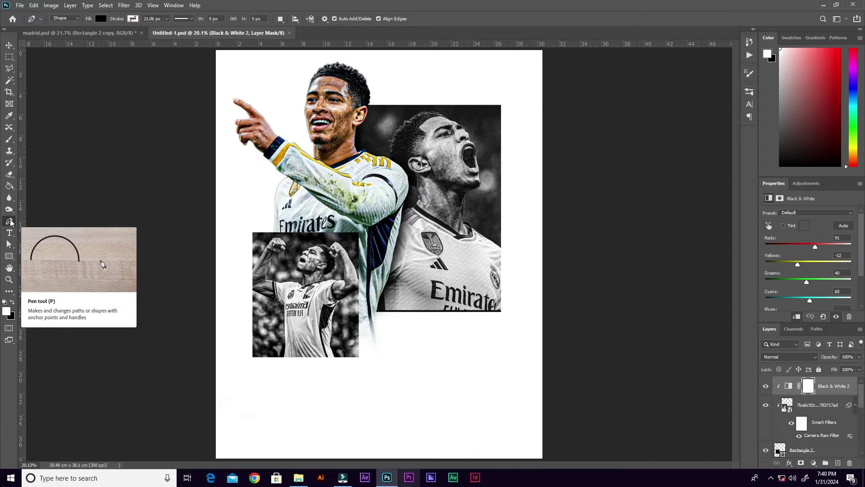
pyautogui.click(352, 306)
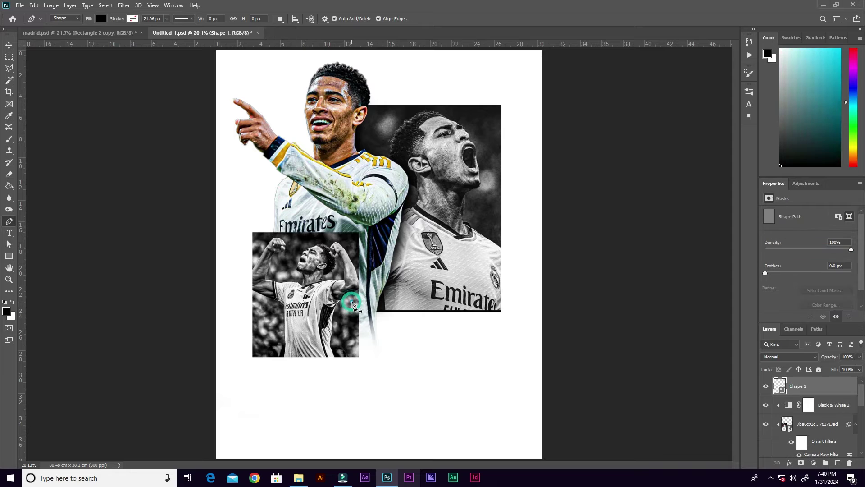
pyautogui.click(530, 243)
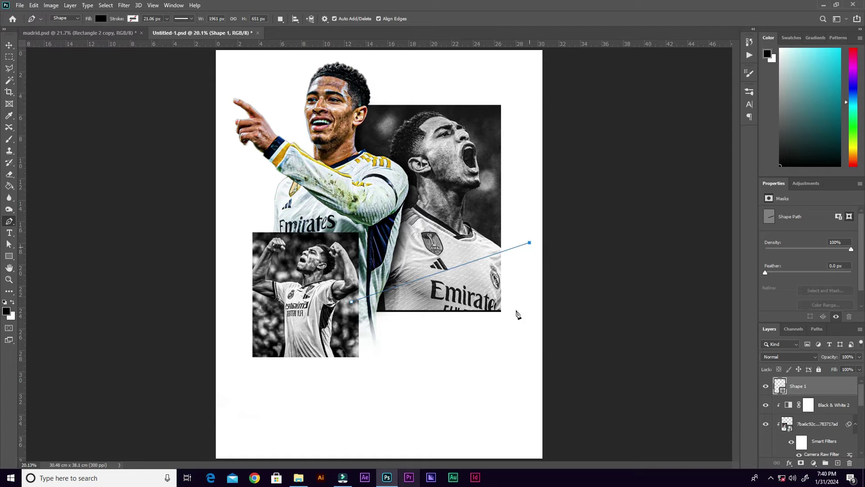
pyautogui.click(529, 344)
pyautogui.click(351, 402)
pyautogui.click(351, 302)
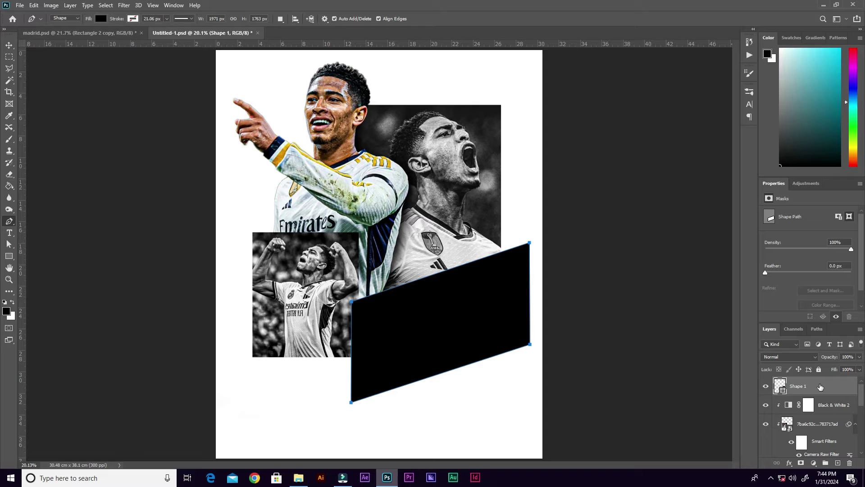
# - Duplicate the slanted black shape and move the copy slightly downward
pyautogui.hotkey('ctrl', 'j')
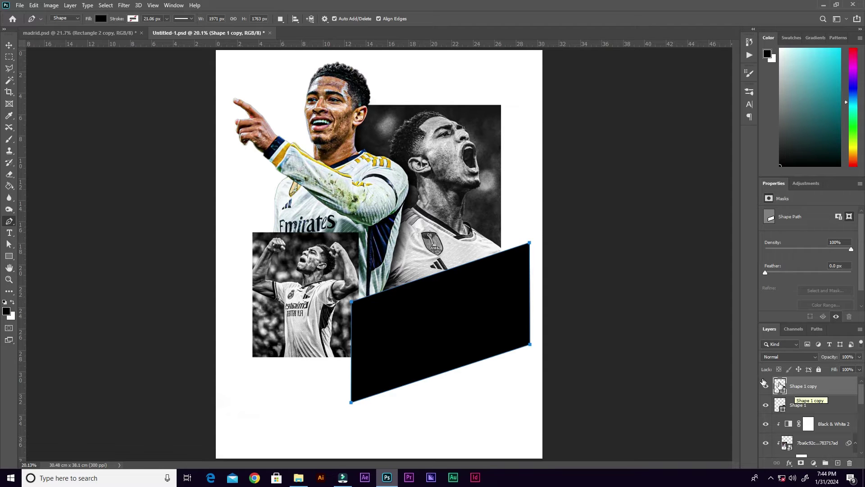
pyautogui.press('v')
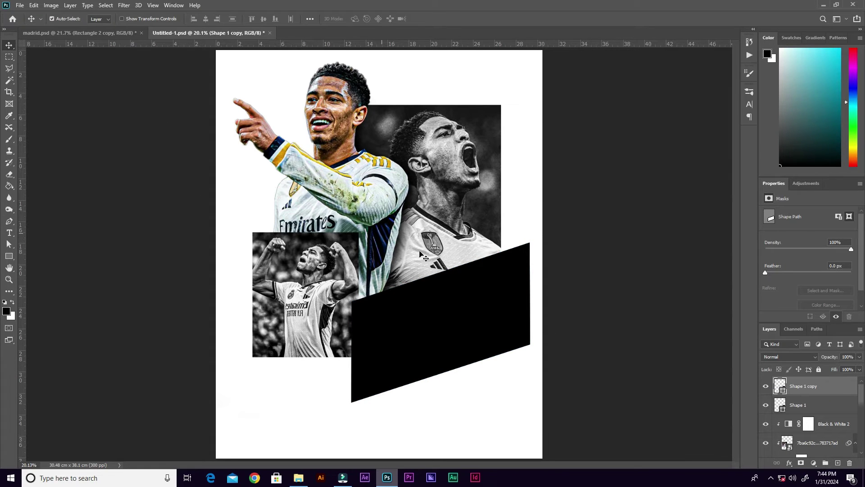
pyautogui.moveTo(451, 293); pyautogui.dragTo(452, 309)
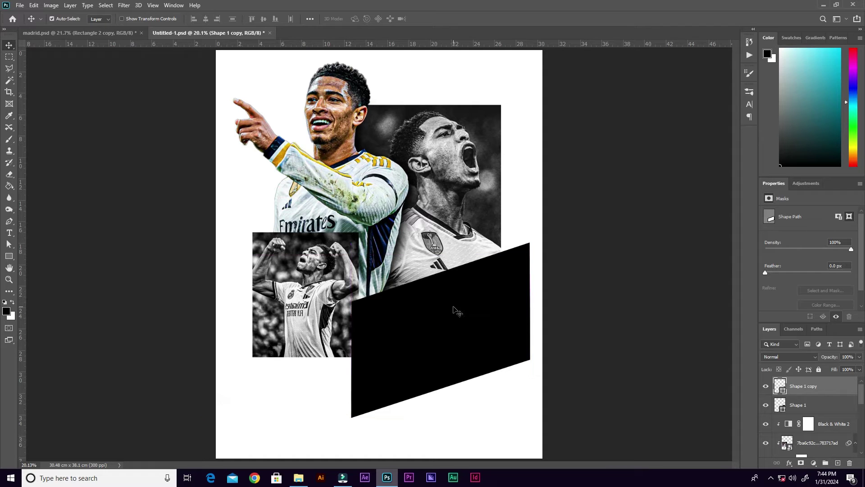
# - Fill the original slanted shape beneath the copy with the recently used dark blue
pyautogui.click(821, 408)
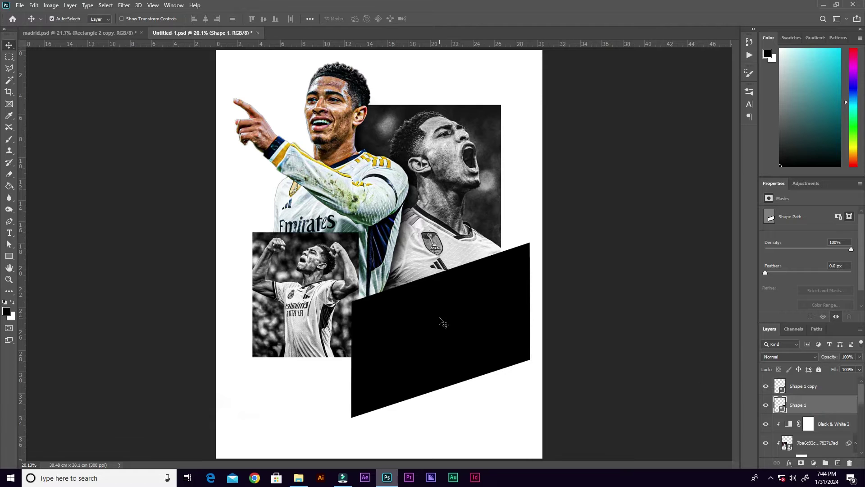
pyautogui.click(9, 222)
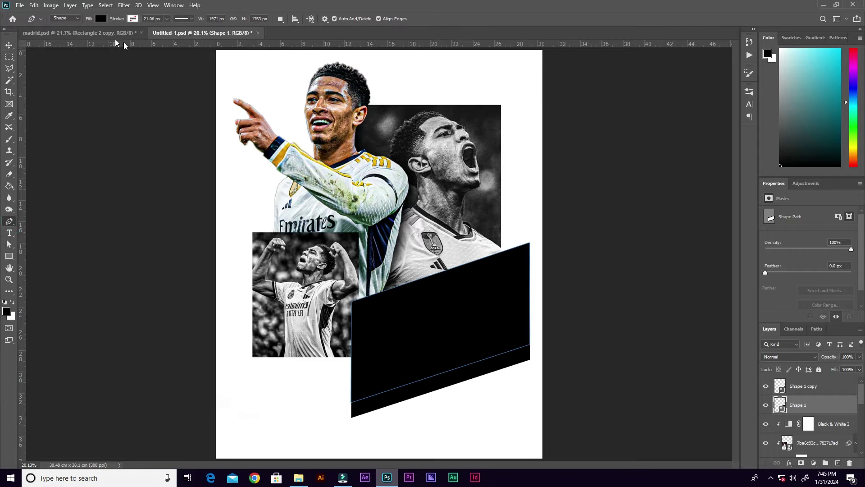
pyautogui.click(101, 20)
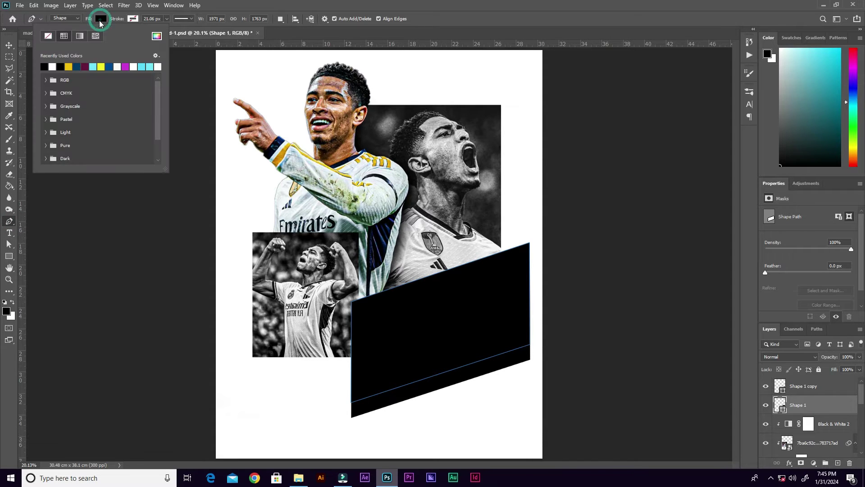
pyautogui.click(76, 66)
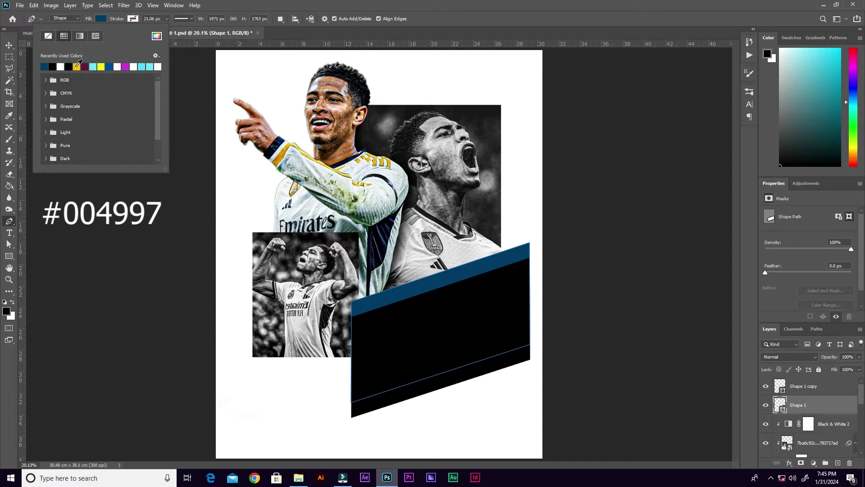
pyautogui.click(8, 46)
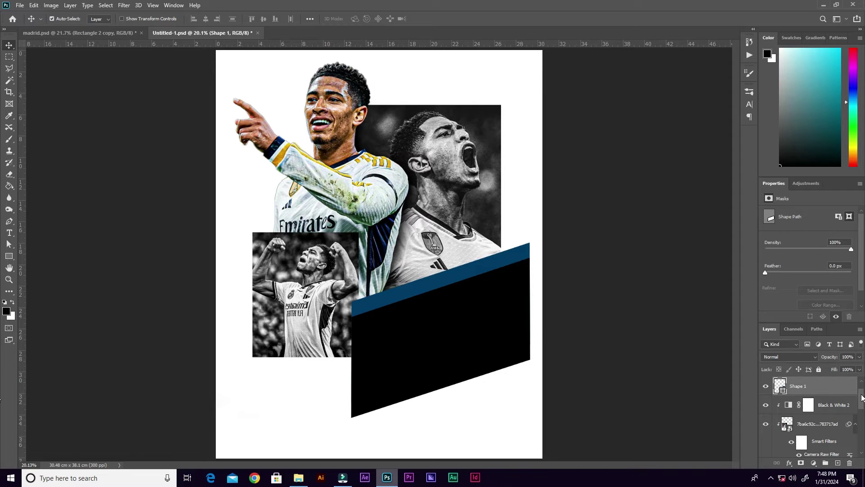
# - Change the fill of the lower slanted shape, Shape 1, to the brighter recently used blue, #004997
pyautogui.scroll(1, 862, 397)
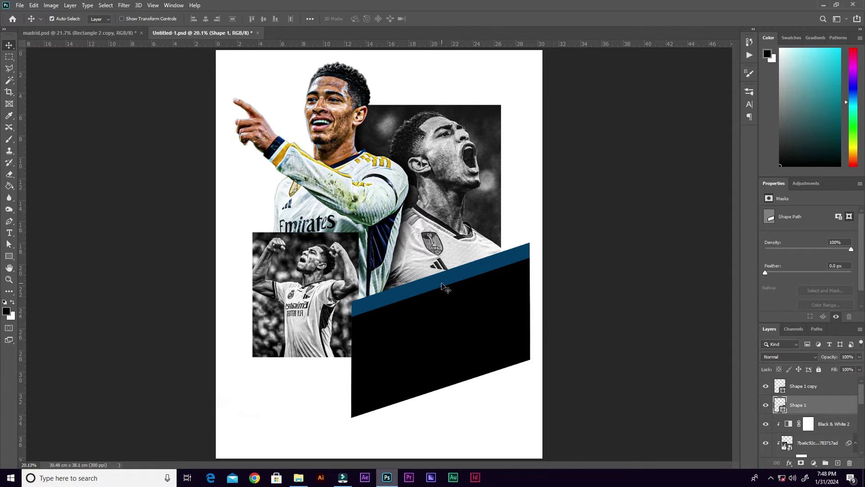
pyautogui.click(9, 222)
pyautogui.click(101, 19)
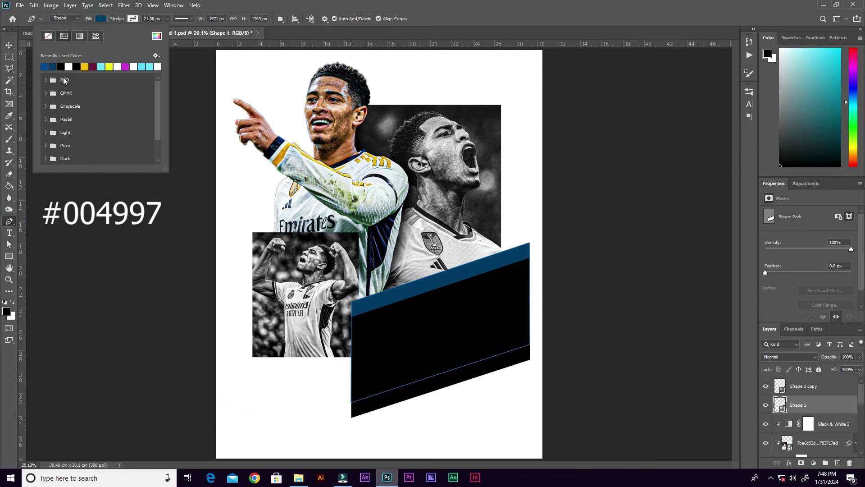
pyautogui.click(45, 67)
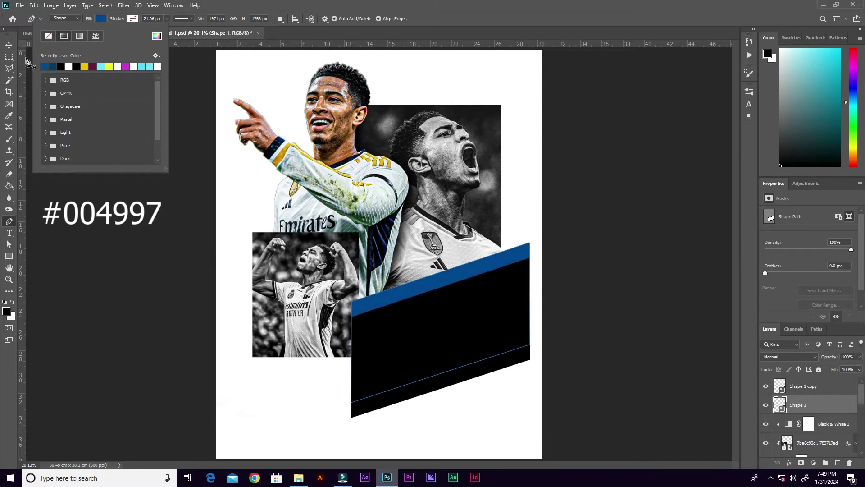
pyautogui.click(9, 45)
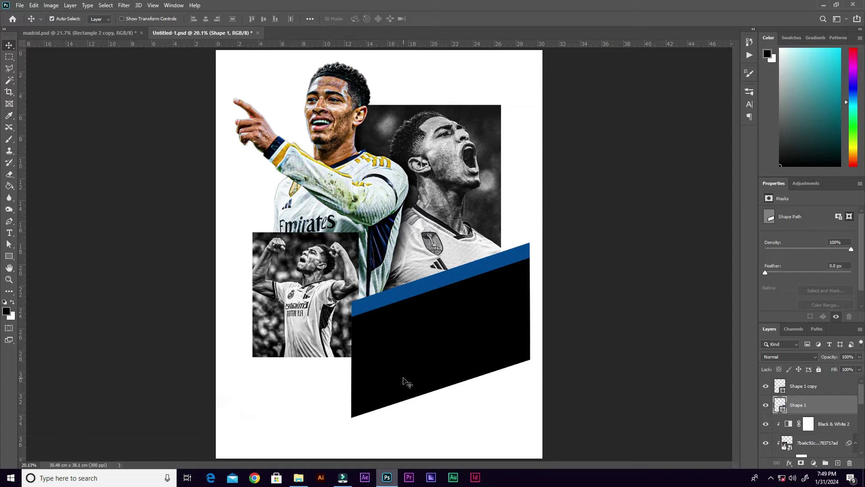
# - Draw a flat black ellipse, about 2180 × 299 px, near the poster's bottom edge, above the slanted shapes in the layer order
pyautogui.click(835, 388)
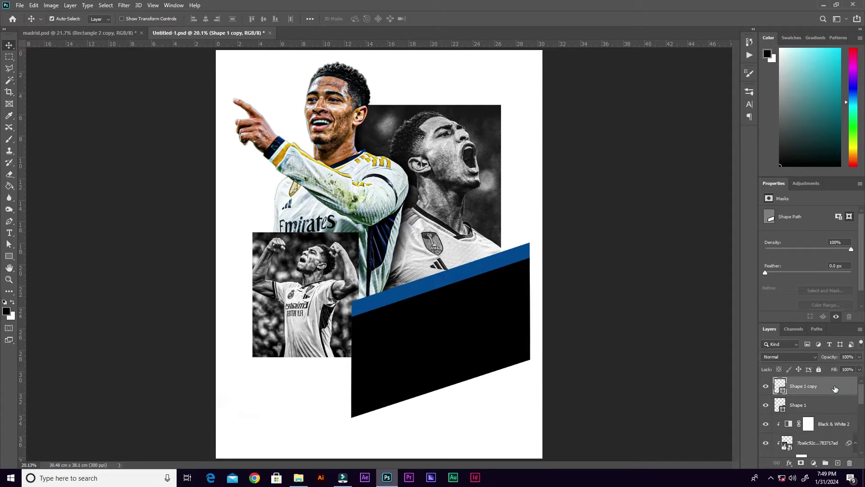
pyautogui.click(9, 256)
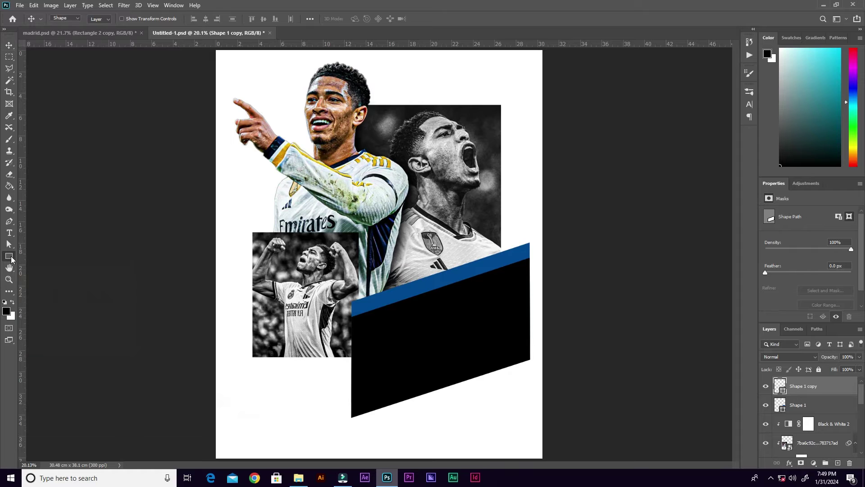
pyautogui.click(37, 274)
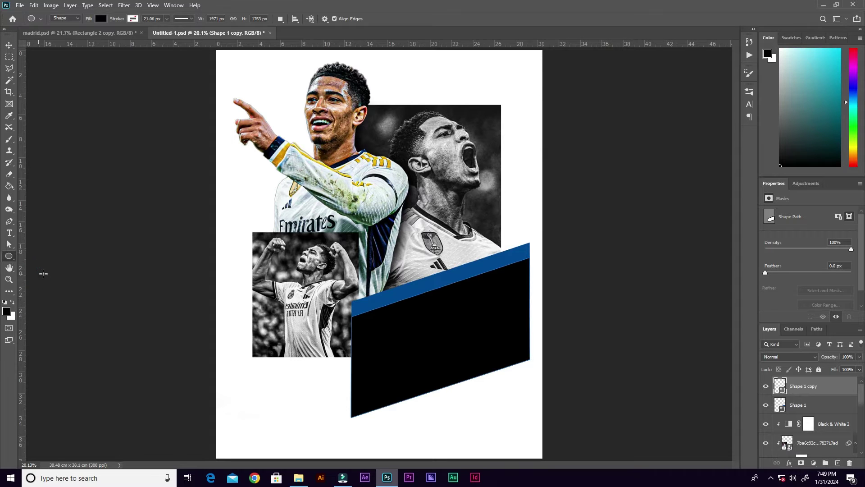
pyautogui.moveTo(293, 417); pyautogui.dragTo(490, 444)
pyautogui.press('v')
pyautogui.moveTo(426, 431); pyautogui.dragTo(429, 431)
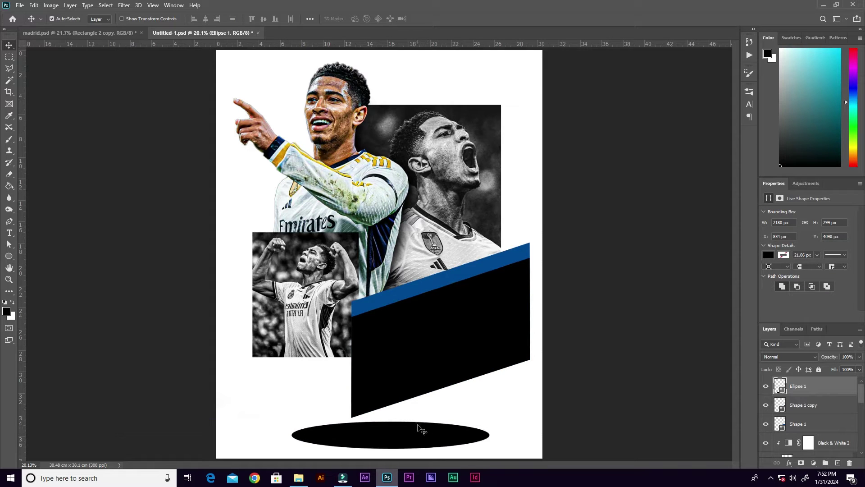
# - Place the grass pitch image over the black ellipse and clip it to the ellipse
pyautogui.click(298, 477)
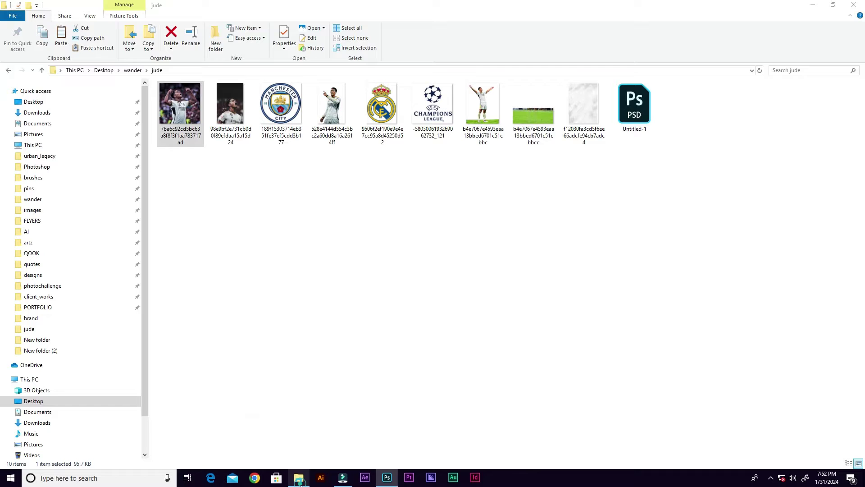
pyautogui.moveTo(534, 119); pyautogui.dragTo(389, 268)
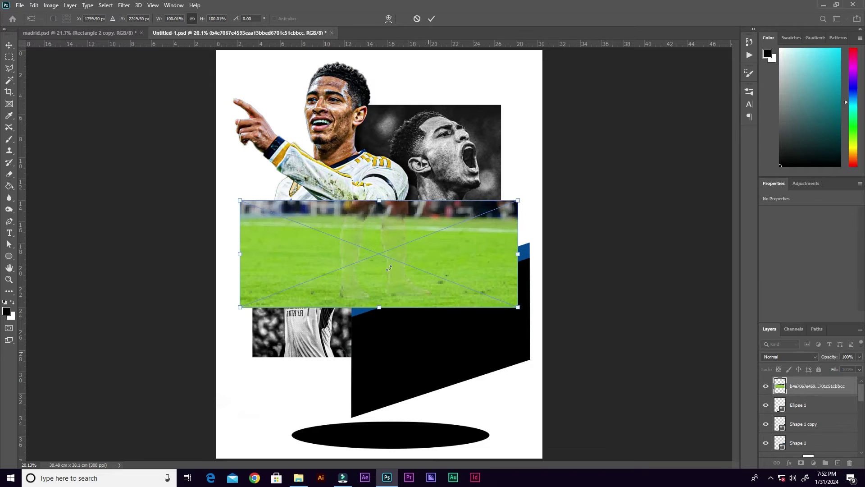
pyautogui.moveTo(327, 252); pyautogui.dragTo(374, 402)
pyautogui.click(431, 19)
pyautogui.hotkey('ctrl', '-')
pyautogui.hotkey('ctrl', '-')
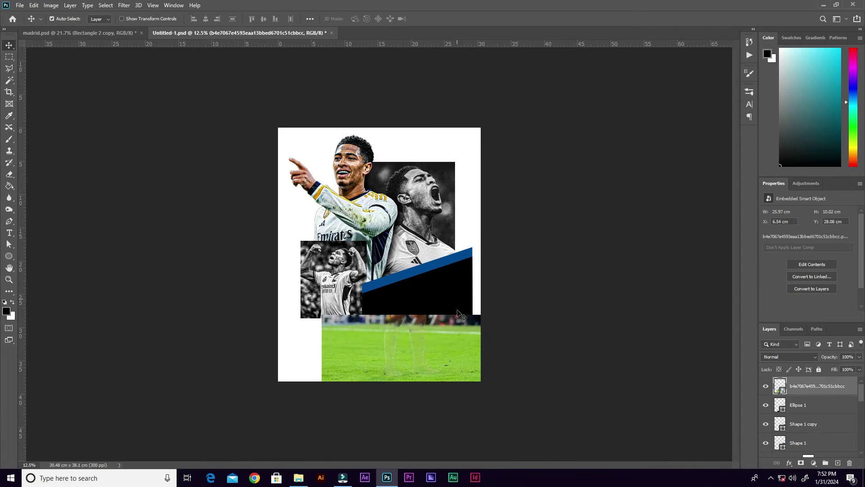
pyautogui.rightClick(804, 387)
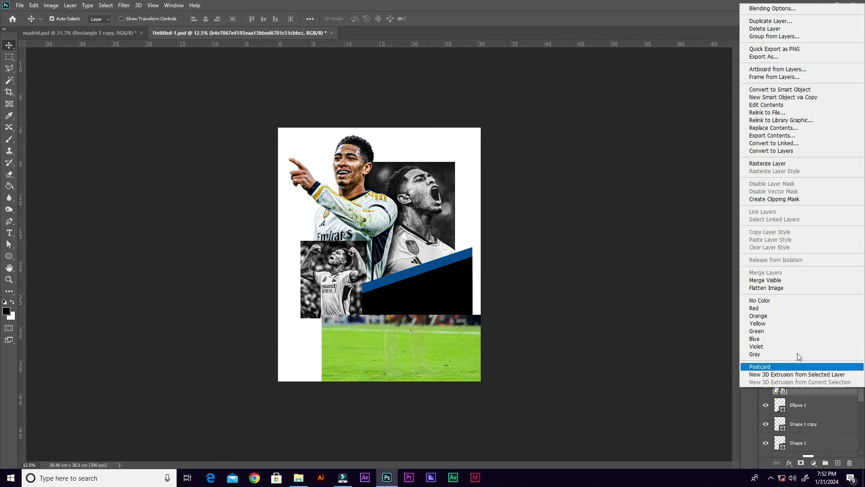
pyautogui.click(775, 199)
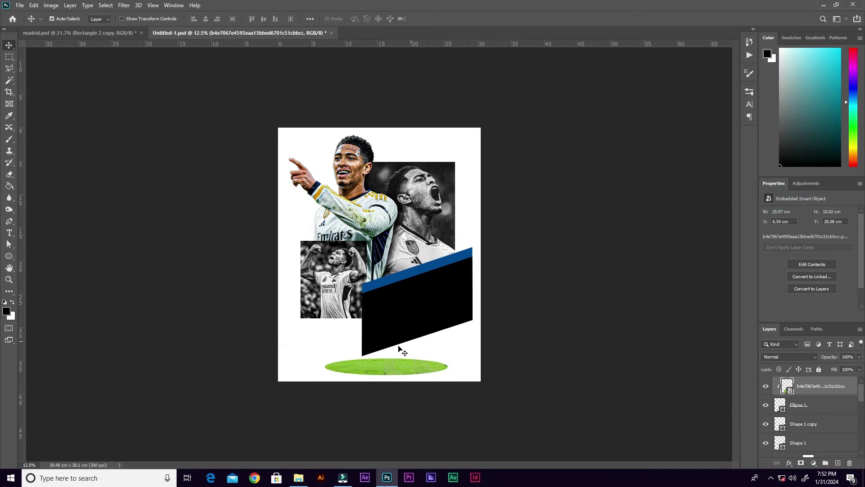
# - Duplicate the grass layer, clip the copy to the ellipse and shift it to cover the faint leg outlines
pyautogui.hotkey('ctrl', '+')
pyautogui.hotkey('ctrl', '+')
pyautogui.hotkey('ctrl', '+')
pyautogui.hotkey('ctrl', '+')
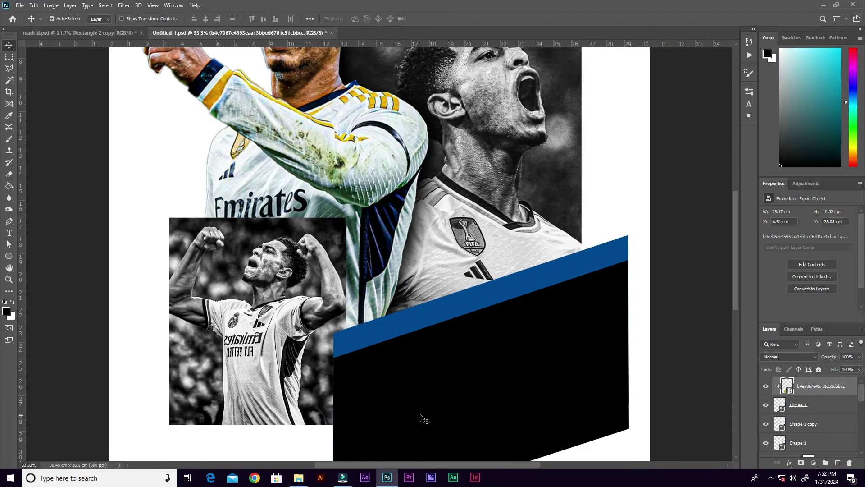
pyautogui.moveTo(422, 404); pyautogui.dragTo(421, 183)
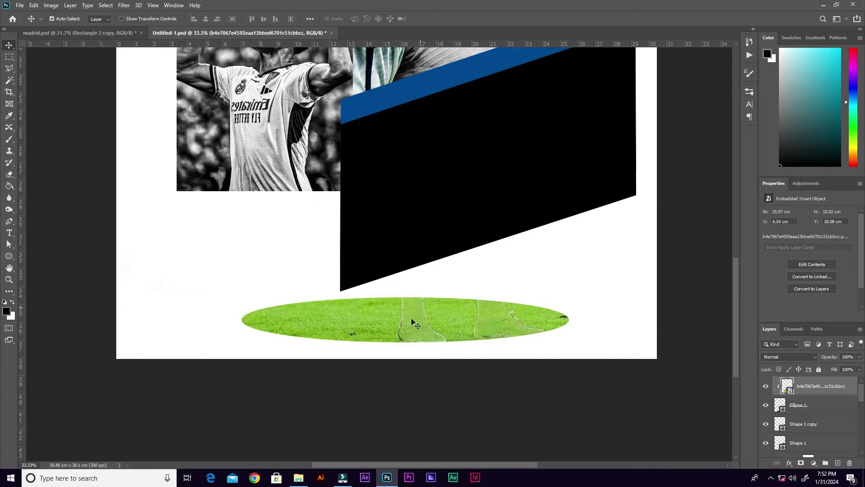
pyautogui.moveTo(361, 326)
pyautogui.mouseDown()
pyautogui.moveTo(394, 329)
pyautogui.moveTo(361, 332)
pyautogui.mouseUp()
pyautogui.hotkey('ctrl', 'j')
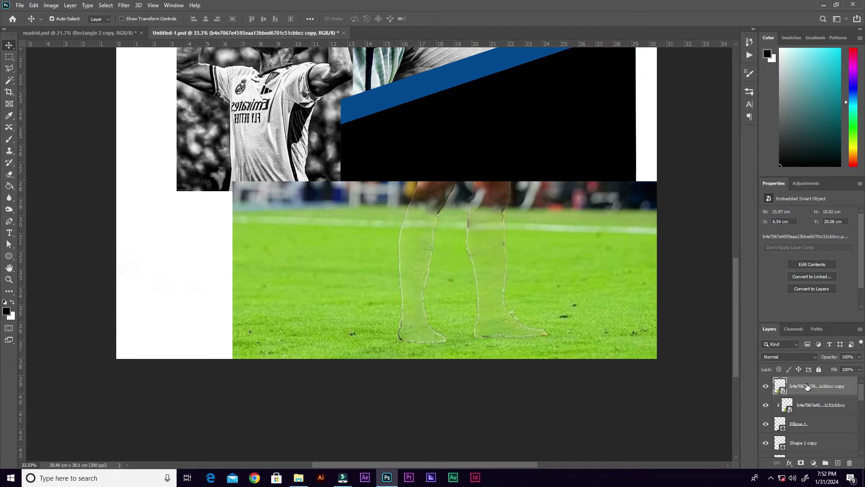
pyautogui.rightClick(807, 387)
pyautogui.click(710, 280)
pyautogui.moveTo(360, 325); pyautogui.dragTo(435, 350)
# - Enlarge the original clipped grass layer to about 106.45% with Free Transform
pyautogui.hotkey('ctrl', 't')
pyautogui.moveTo(704, 181); pyautogui.dragTo(732, 169)
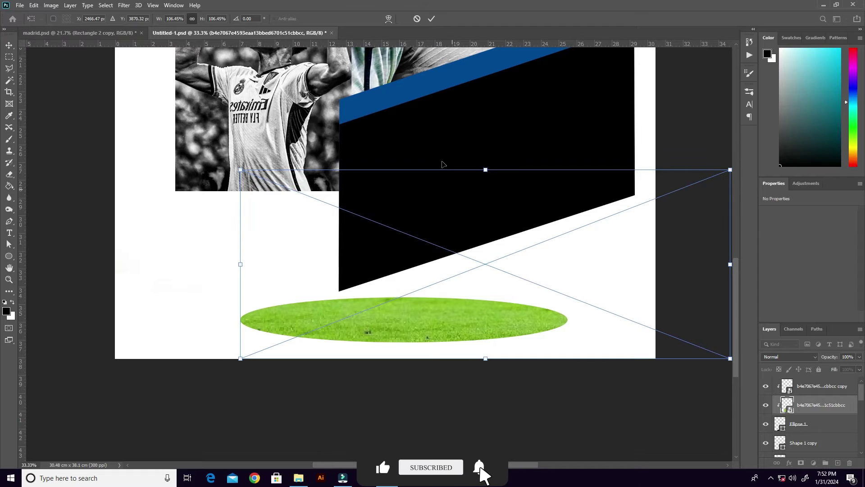
pyautogui.click(431, 18)
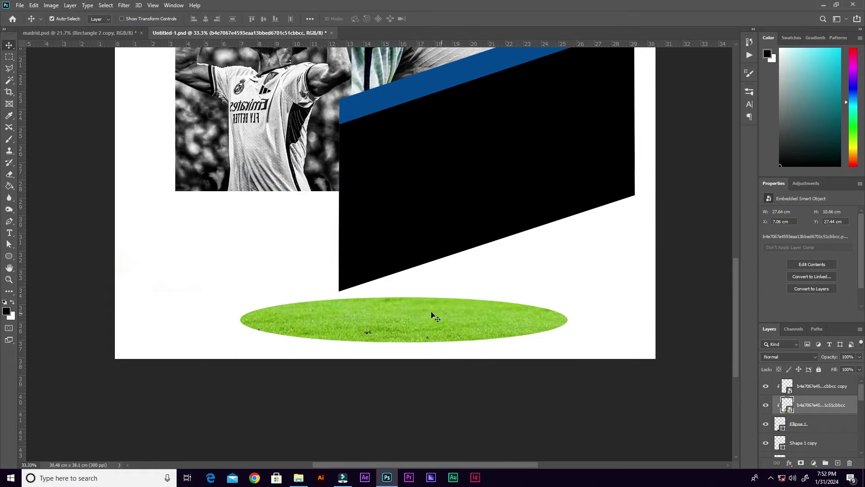
# - Merge the two clipped grass layers into one and check the result by toggling its visibility
pyautogui.keyDown('shift'); pyautogui.click(814, 392); pyautogui.keyUp('shift')
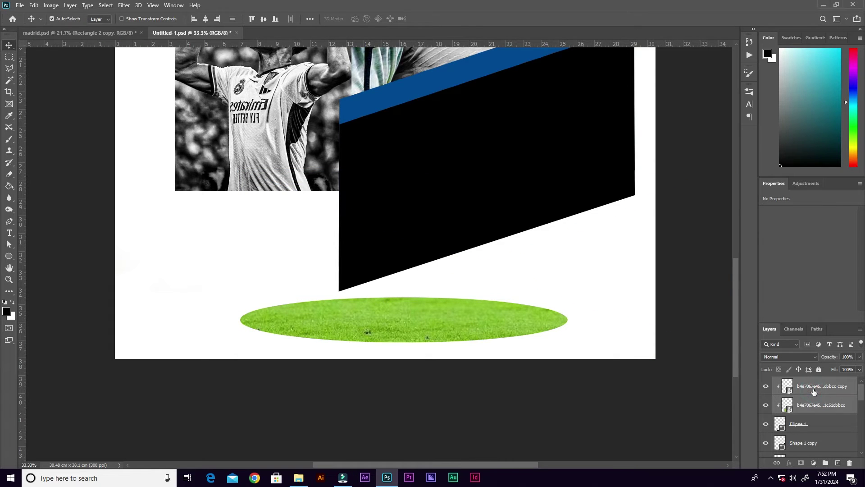
pyautogui.rightClick(811, 389)
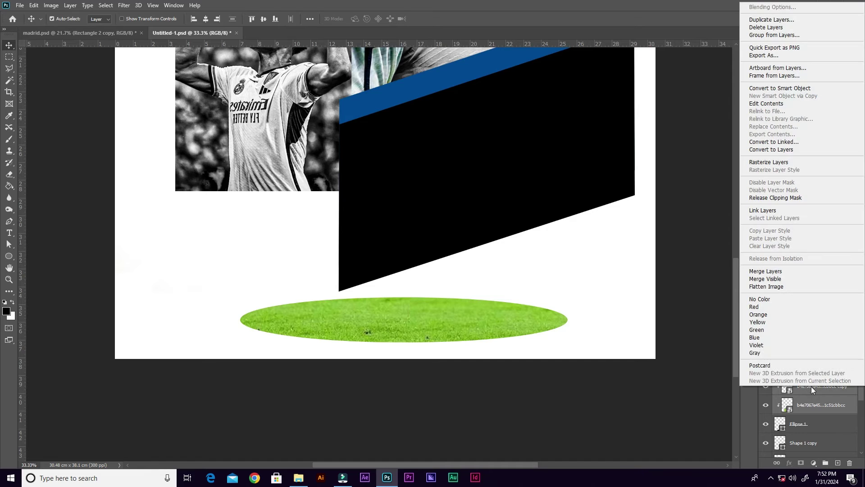
pyautogui.click(766, 271)
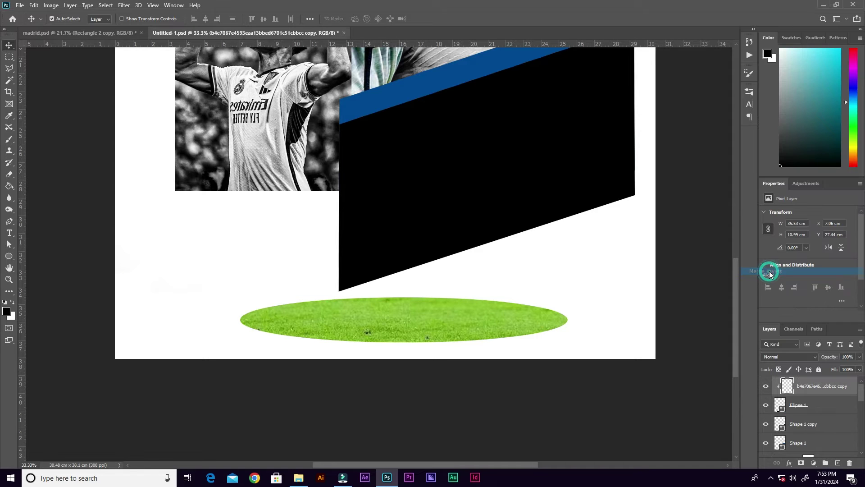
pyautogui.click(765, 387)
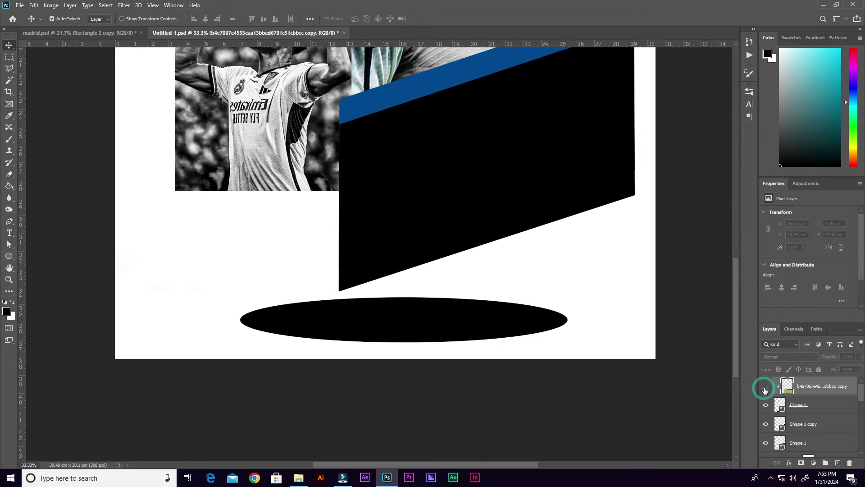
pyautogui.click(766, 388)
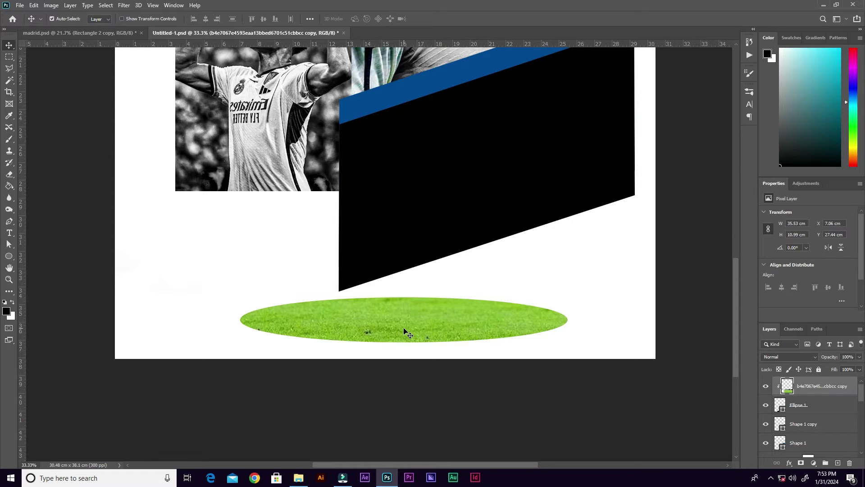
# - Link the merged grass layer with Ellipse 1 and move both slightly to the left, to about X 723 px
pyautogui.click(832, 410)
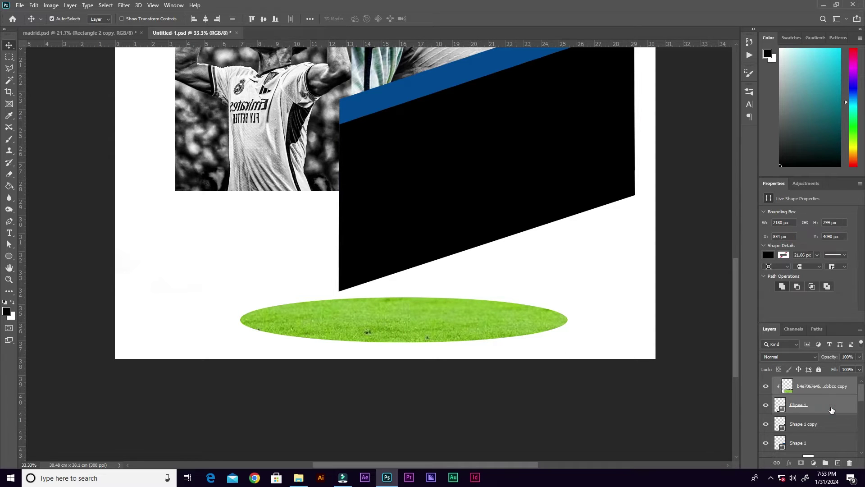
pyautogui.click(776, 464)
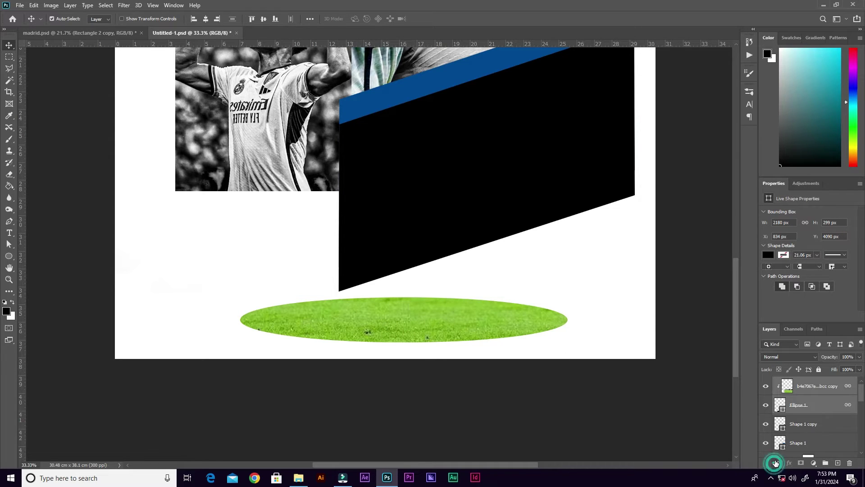
pyautogui.moveTo(406, 335); pyautogui.dragTo(392, 334)
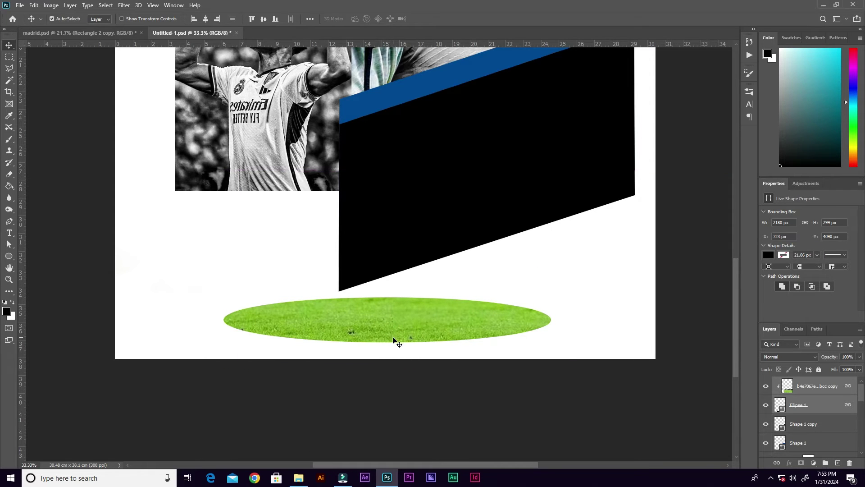
pyautogui.hotkey('ctrl', '-')
pyautogui.hotkey('ctrl', '-')
pyautogui.press('ctrl')
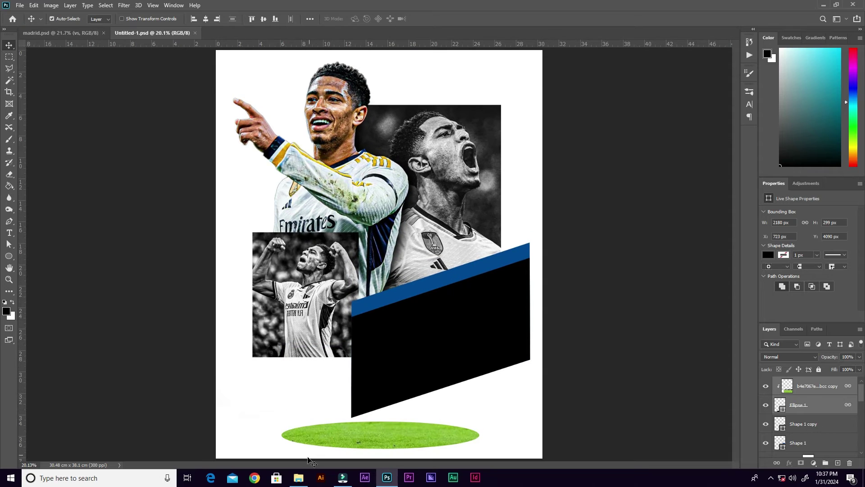
# - Place the cut-out player with outstretched arms, scaled to about 57.85%, standing on the right part of the grass ellipse
pyautogui.click(298, 478)
pyautogui.moveTo(494, 109); pyautogui.dragTo(458, 217)
pyautogui.moveTo(519, 80); pyautogui.dragTo(416, 208)
pyautogui.moveTo(340, 293); pyautogui.dragTo(436, 314)
pyautogui.moveTo(337, 228); pyautogui.dragTo(353, 246)
pyautogui.moveTo(448, 295); pyautogui.dragTo(436, 306)
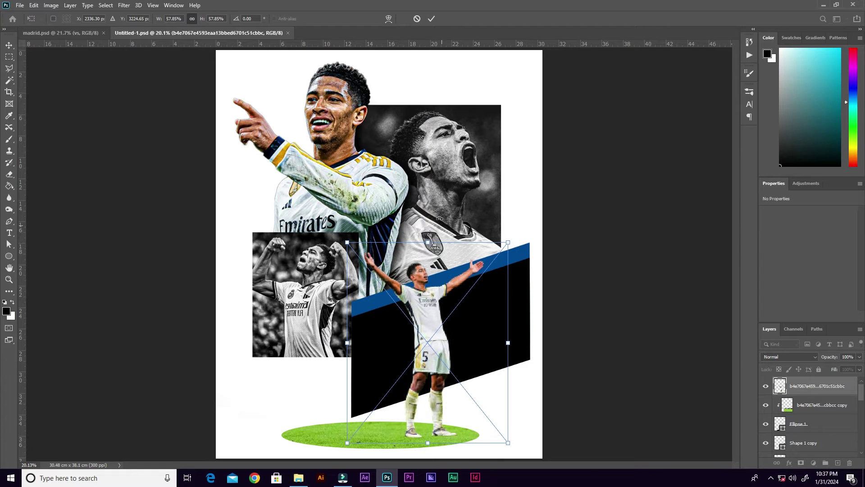
pyautogui.click(431, 20)
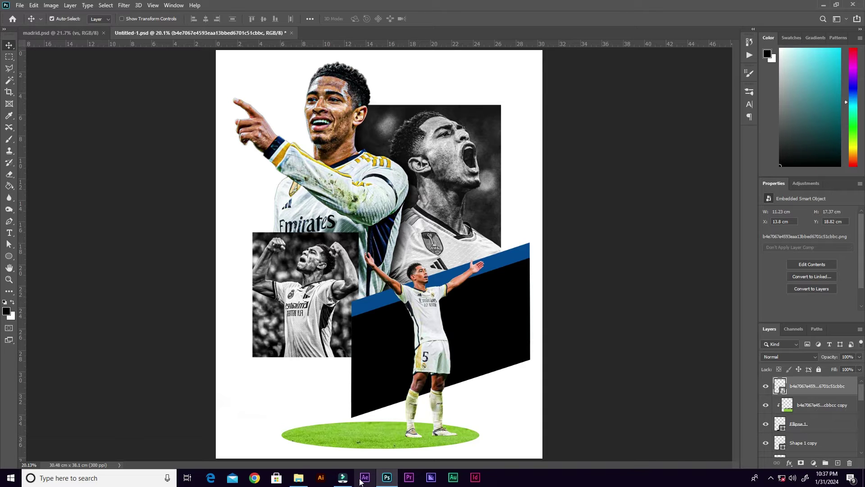
# - Place the Real Madrid crest, scaled to about 31%, on the grass beside the standing player
pyautogui.click(299, 478)
pyautogui.moveTo(381, 106); pyautogui.dragTo(376, 406)
pyautogui.moveTo(517, 66); pyautogui.dragTo(348, 295)
pyautogui.moveTo(309, 380); pyautogui.dragTo(383, 378)
pyautogui.moveTo(421, 303); pyautogui.dragTo(404, 331)
pyautogui.moveTo(368, 384); pyautogui.dragTo(387, 384)
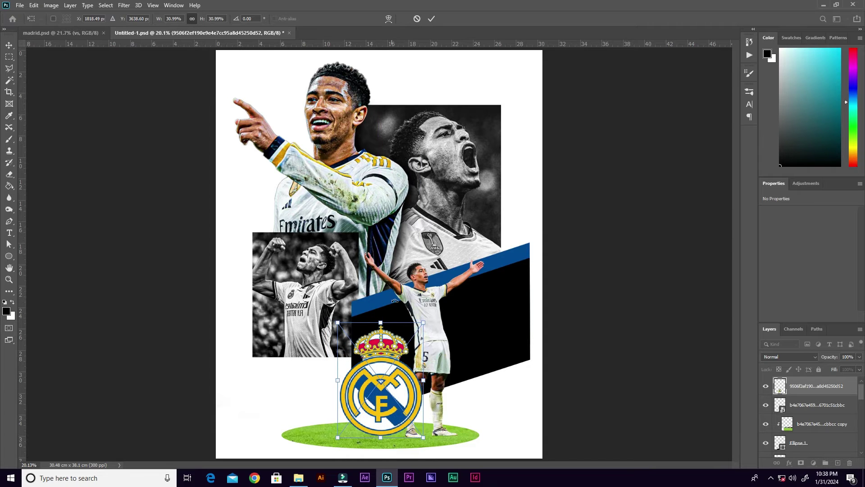
pyautogui.click(432, 18)
# - Move the crest layer beneath the standing player and enlarge the crest to about 8.62 × 11.61 cm
pyautogui.moveTo(846, 389); pyautogui.dragTo(845, 420)
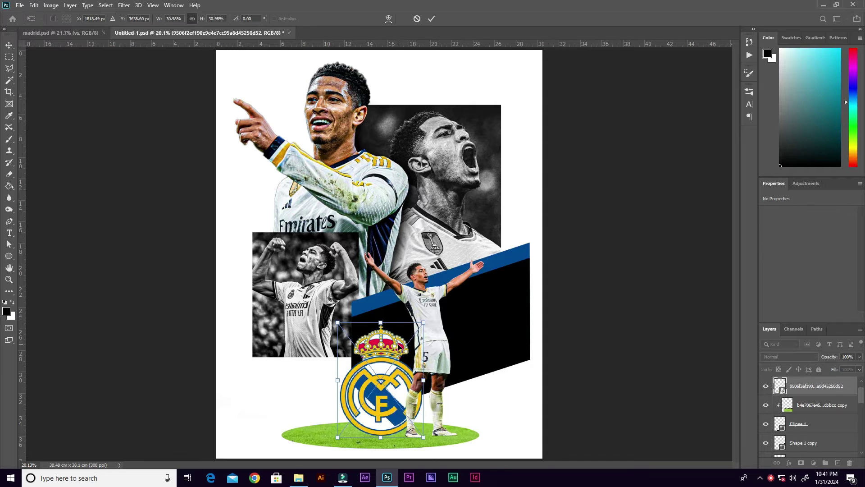
pyautogui.moveTo(381, 354); pyautogui.dragTo(386, 363)
pyautogui.moveTo(425, 306); pyautogui.dragTo(429, 300)
pyautogui.moveTo(405, 368); pyautogui.dragTo(406, 370)
pyautogui.click(431, 21)
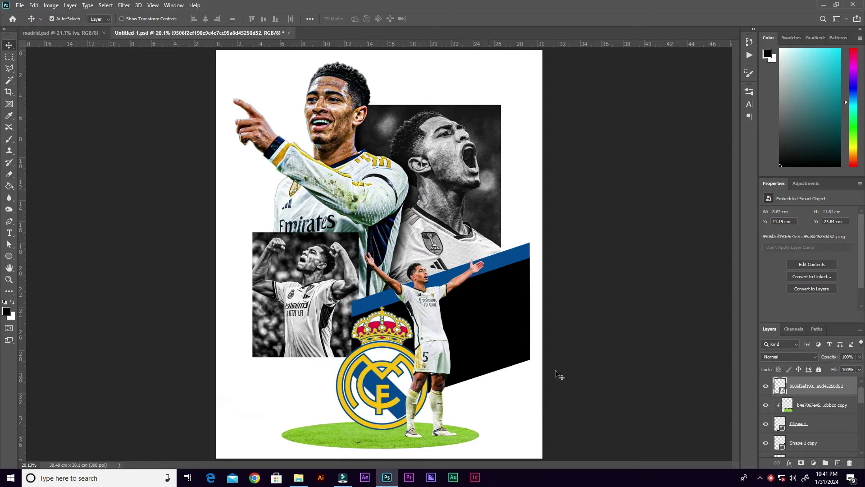
# - Add a new empty layer directly above the clipped grass layer and beneath the crest
pyautogui.scroll(1, 862, 399)
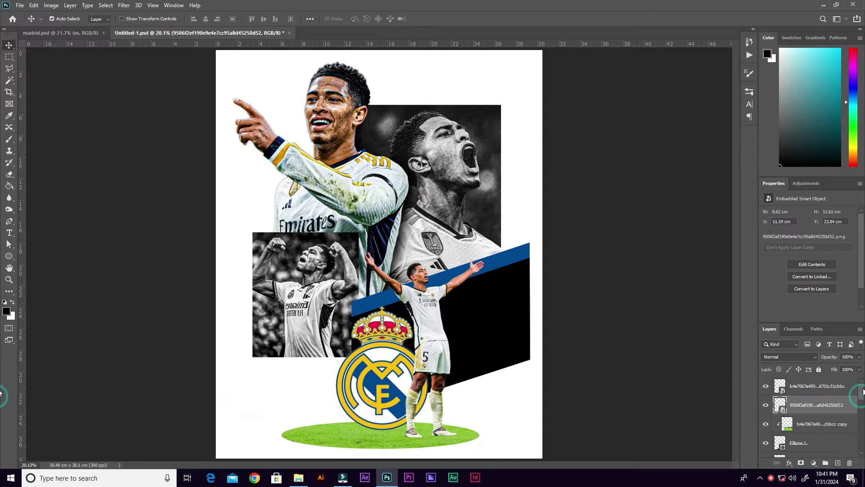
pyautogui.click(847, 421)
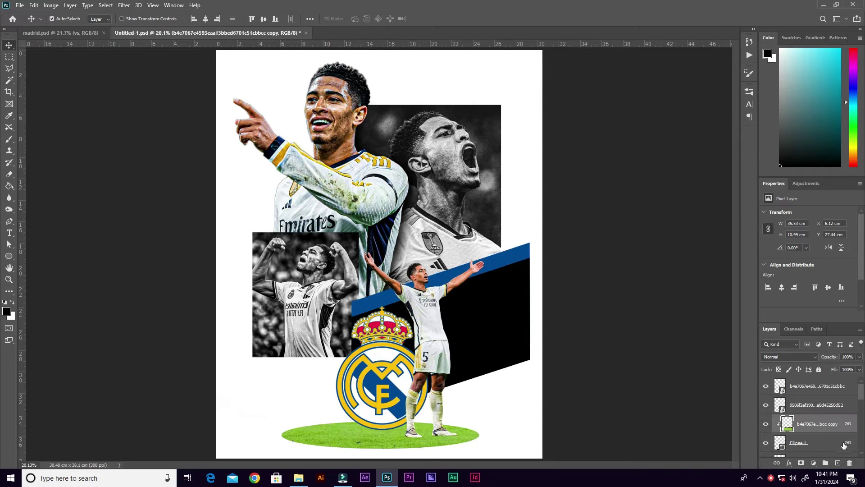
pyautogui.click(838, 463)
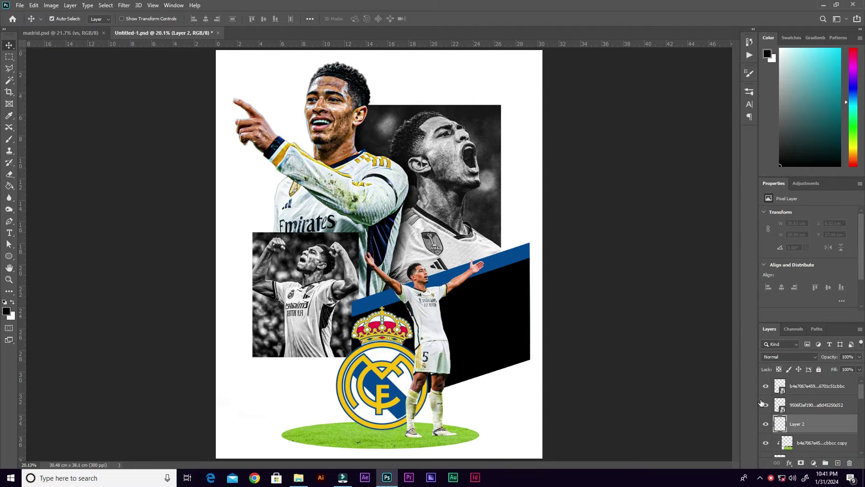
# - Paint one large soft black spot near the poster's centre on the new layer with a 2874 px Soft Round brush
pyautogui.click(9, 140)
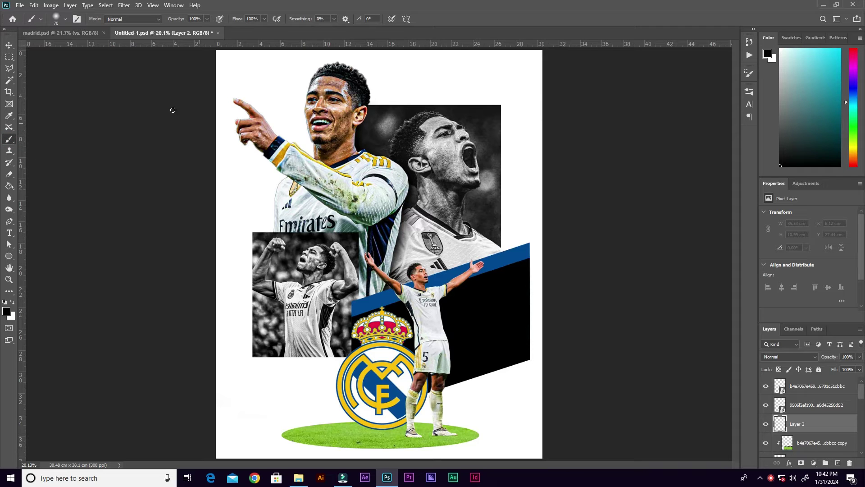
pyautogui.click(65, 19)
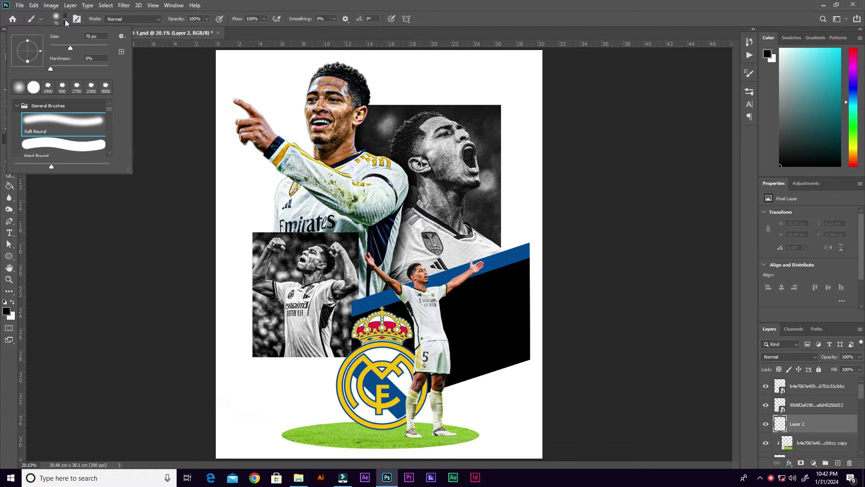
pyautogui.click(66, 21)
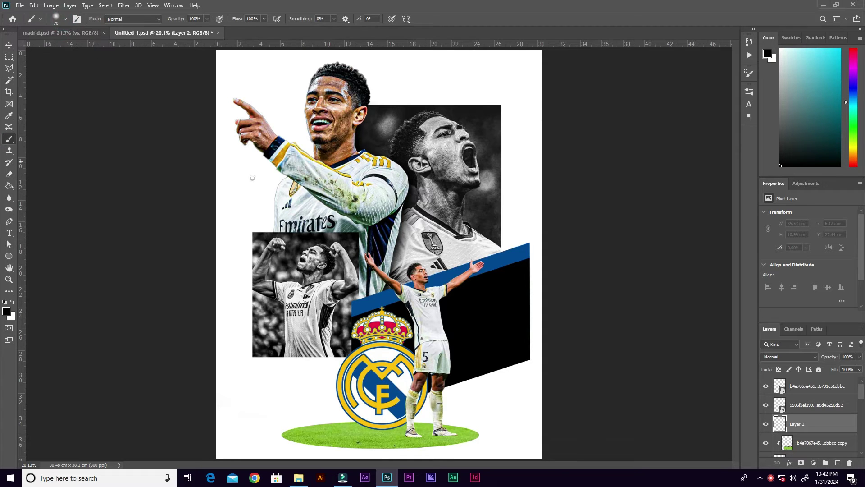
pyautogui.rightClick(451, 220)
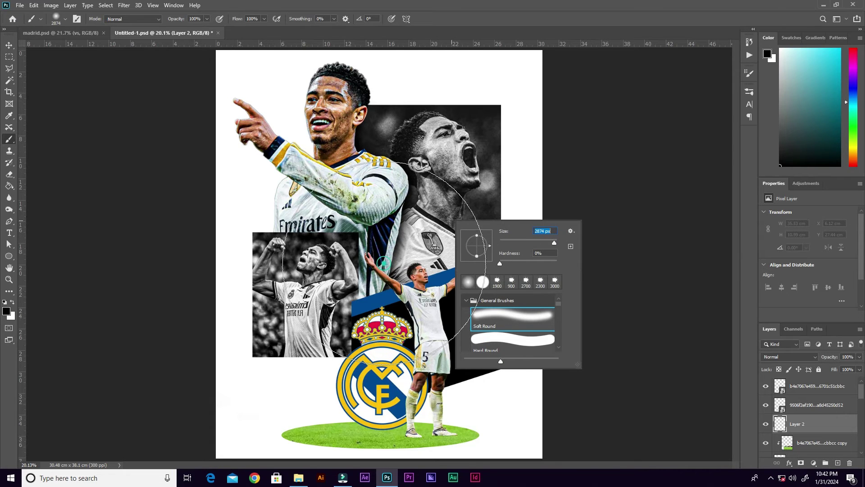
pyautogui.press('Return')
pyautogui.click(385, 261)
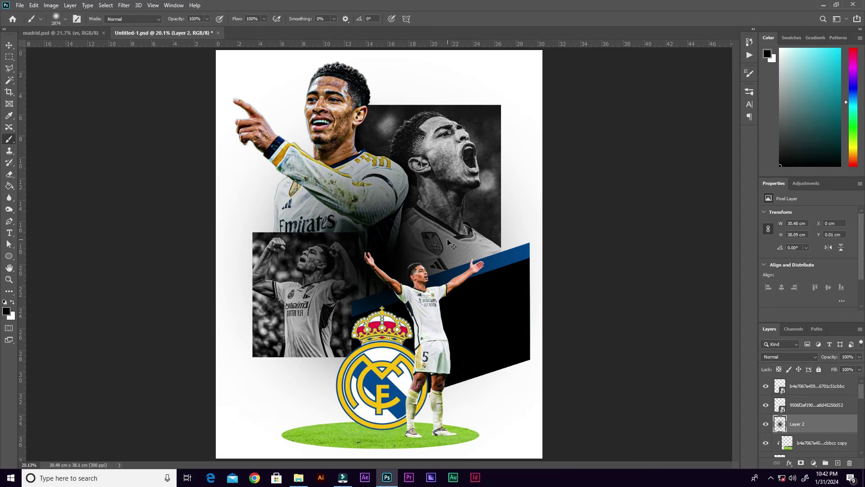
# - Squash the black spot to about 31.9% width and 4.48% height and place it on the grass beneath the crest
pyautogui.hotkey('ctrl', 't')
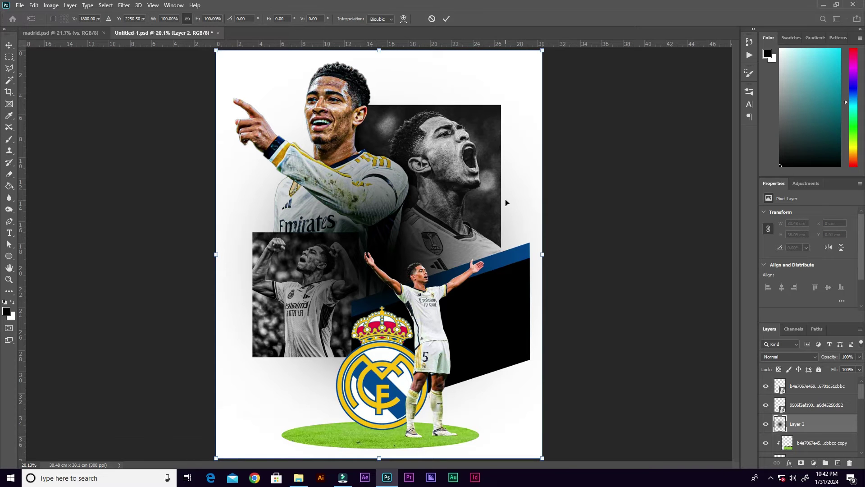
pyautogui.moveTo(540, 56); pyautogui.dragTo(497, 274)
pyautogui.moveTo(398, 253); pyautogui.dragTo(401, 434)
pyautogui.moveTo(475, 419); pyautogui.dragTo(380, 430)
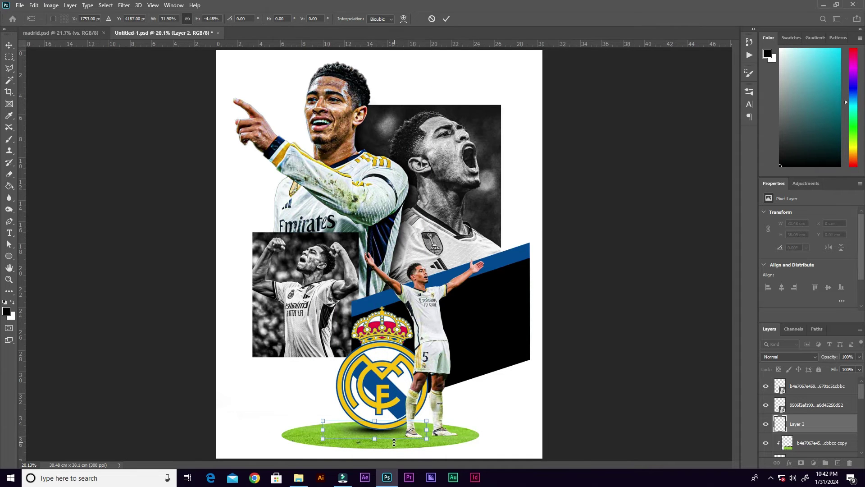
# - Centre the shadow under the crest's base and flatten it to about 32.57% width and 3.28% height
pyautogui.hotkey('ctrl', '+')
pyautogui.scroll(-3, 415, 389)
pyautogui.hotkey('ctrl', '+')
pyautogui.hotkey('ctrl', '+')
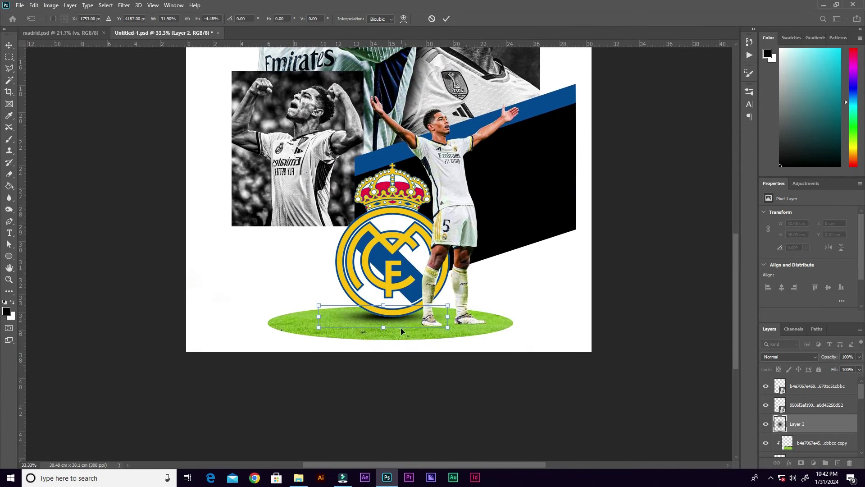
pyautogui.hotkey('ctrl', '+')
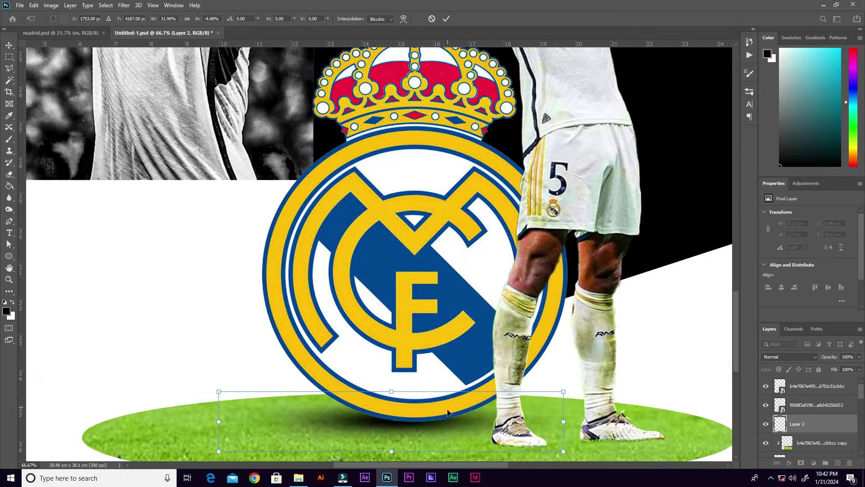
pyautogui.scroll(-2, 443, 350)
pyautogui.moveTo(402, 370); pyautogui.dragTo(422, 378)
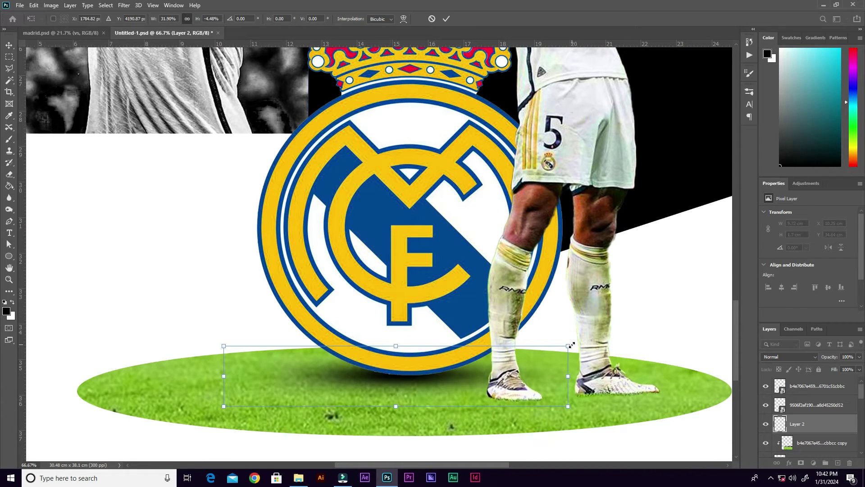
pyautogui.moveTo(569, 346); pyautogui.dragTo(575, 376)
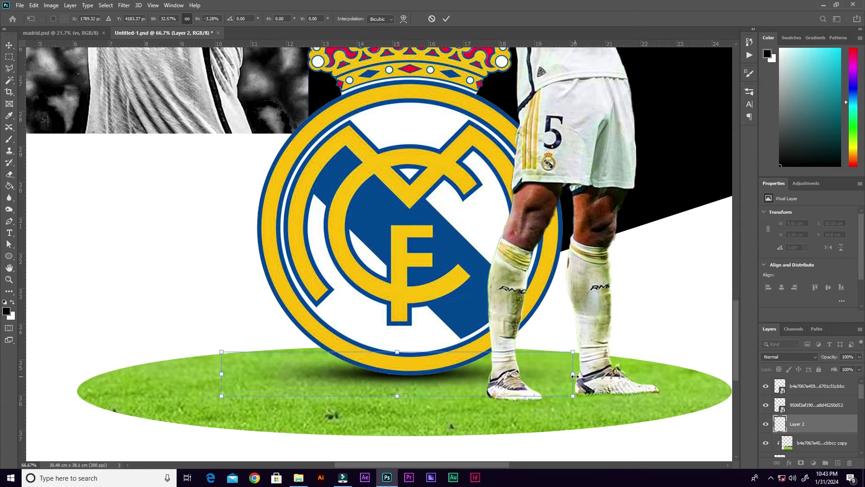
pyautogui.hotkey('ctrl', '-')
pyautogui.hotkey('ctrl', '-')
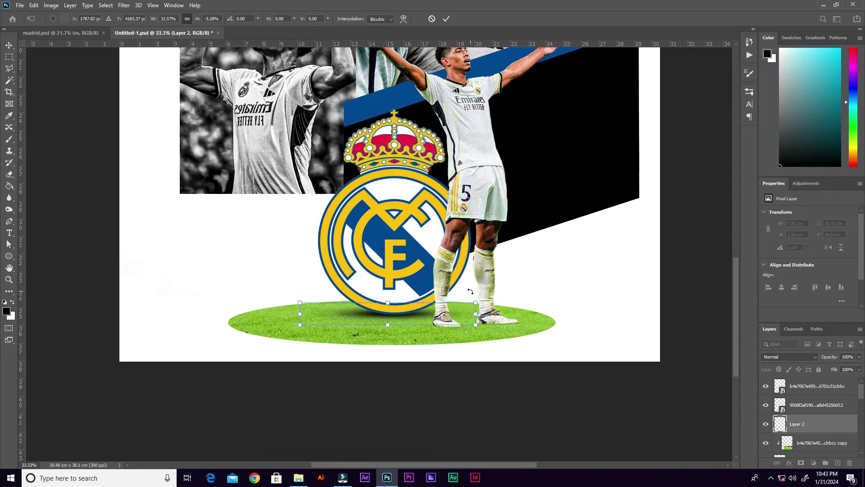
pyautogui.hotkey('ctrl', '0')
pyautogui.press('Return')
# - Rename the crest layer as logo and the standing player's layer as player
pyautogui.hotkey('ctrl', '+')
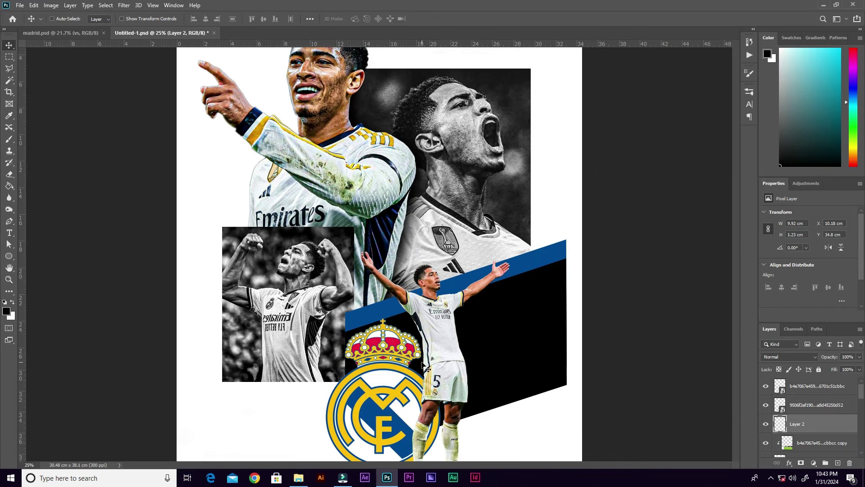
pyautogui.scroll(-3, 451, 315)
pyautogui.click(434, 247)
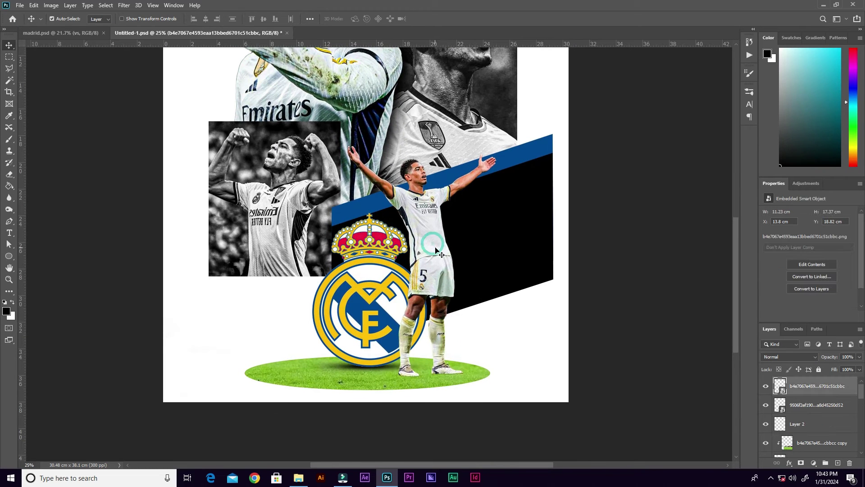
pyautogui.click(852, 405)
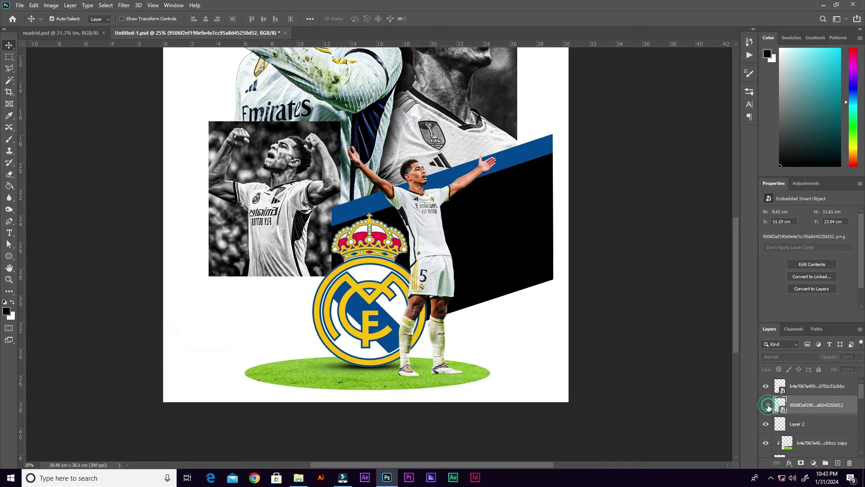
pyautogui.doubleClick(806, 404)
pyautogui.write('logo')
pyautogui.press('Return')
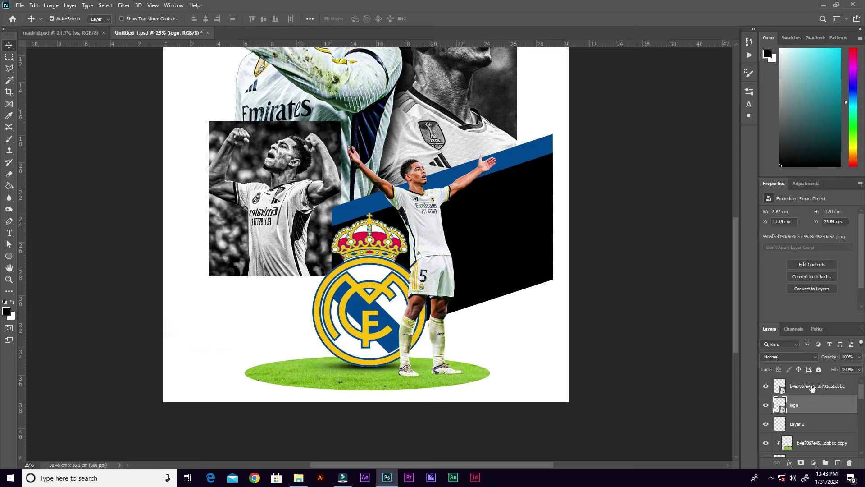
pyautogui.doubleClick(813, 387)
pyautogui.write('player')
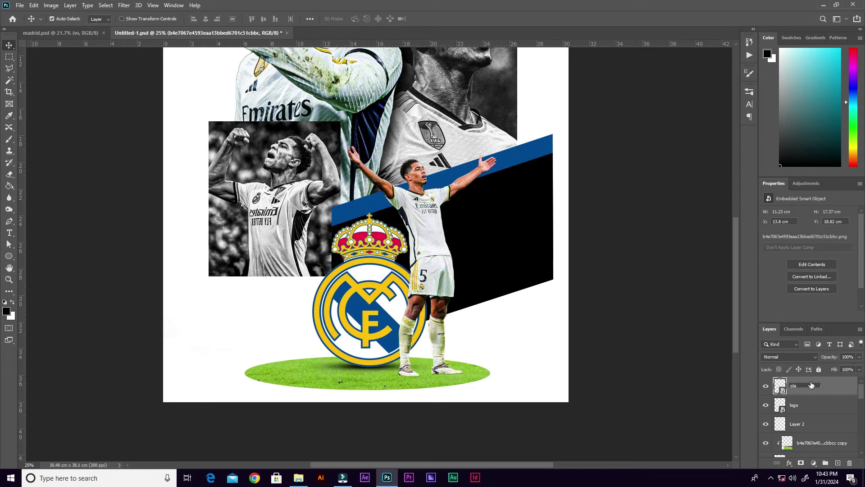
# - Add a new layer between the logo and player layers and set the soft brush to 120 px
pyautogui.click(820, 405)
pyautogui.click(838, 463)
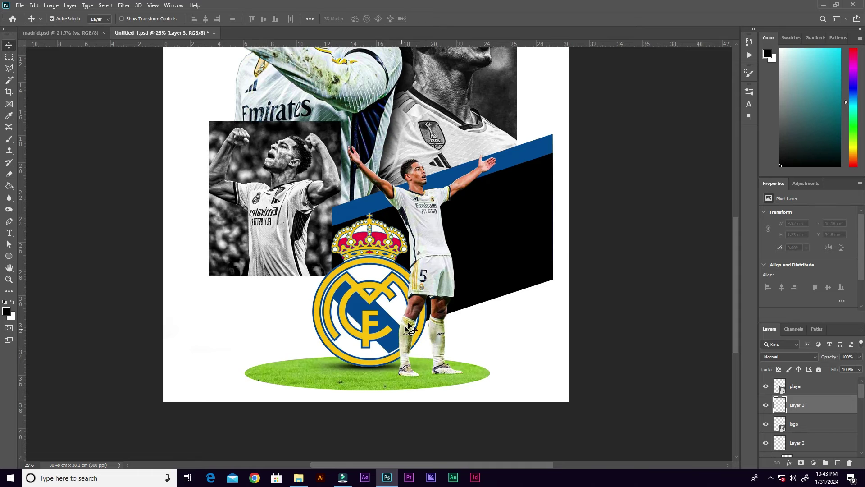
pyautogui.hotkey('ctrl', '+')
pyautogui.hotkey('ctrl', '+')
pyautogui.scroll(-3, 410, 330)
pyautogui.click(8, 140)
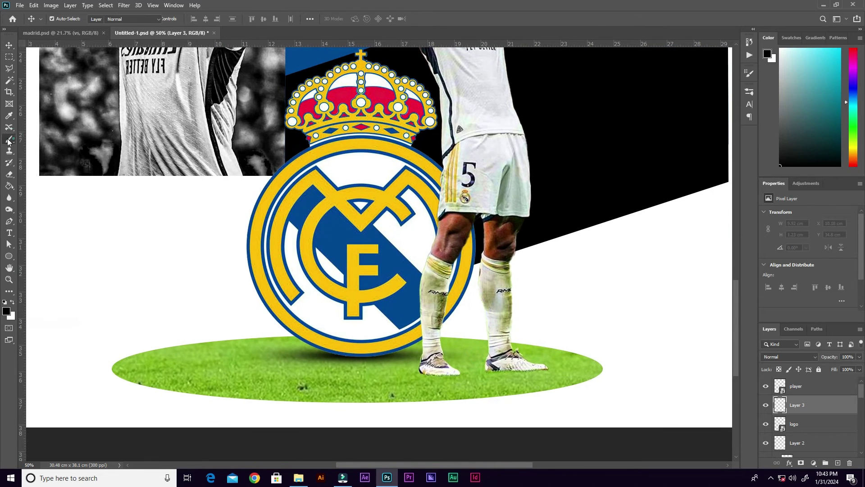
pyautogui.rightClick(456, 245)
pyautogui.moveTo(421, 257); pyautogui.dragTo(436, 264)
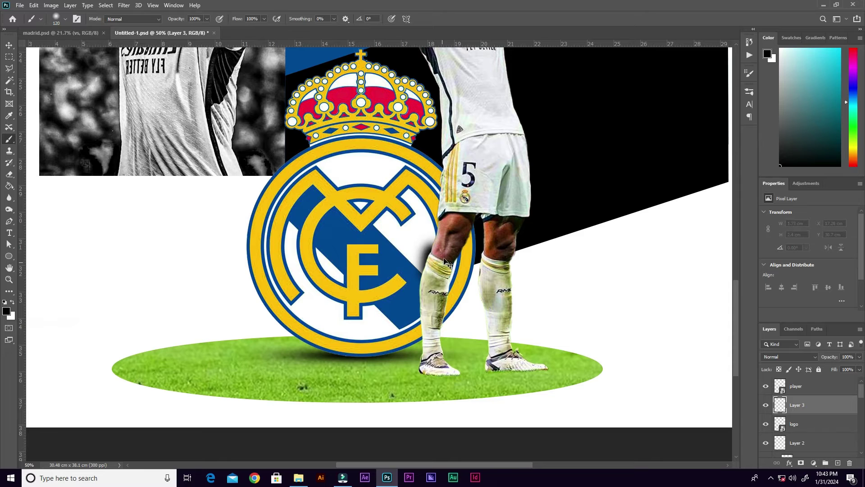
pyautogui.hotkey('ctrl', 'z')
pyautogui.click(430, 199)
pyautogui.hotkey('ctrl', 'z')
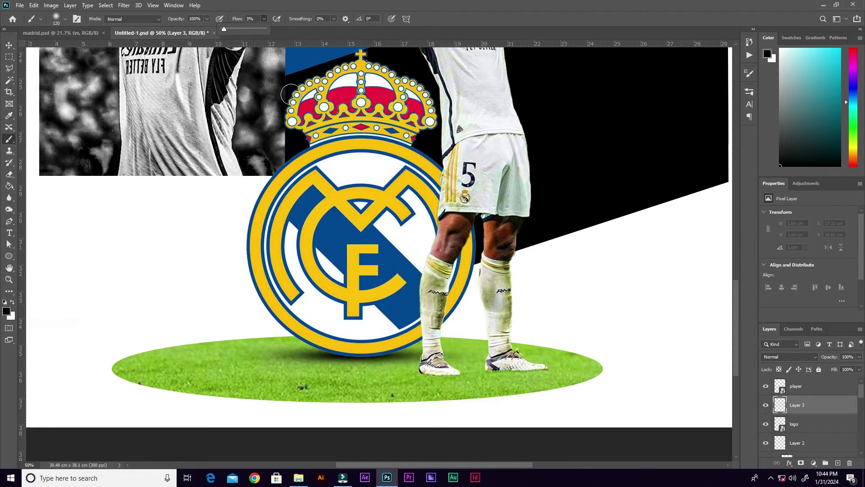
# - Paint a soft black shadow on the crest along the standing player's shorts and knee, starting at 3% flow
pyautogui.hotkey('ctrl', '1')
pyautogui.moveTo(519, 174)
pyautogui.mouseDown()
pyautogui.moveTo(497, 227)
pyautogui.moveTo(504, 205)
pyautogui.moveTo(475, 199)
pyautogui.mouseUp()
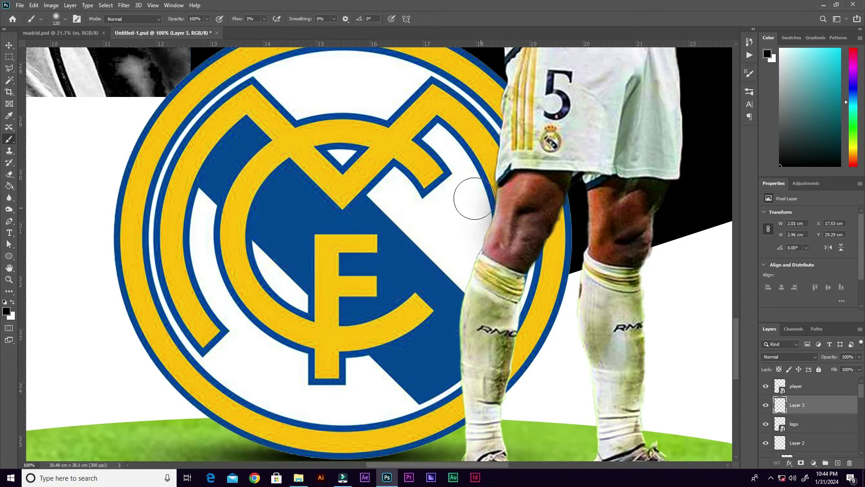
pyautogui.click(264, 18)
pyautogui.moveTo(263, 28); pyautogui.dragTo(271, 29)
pyautogui.moveTo(532, 208)
pyautogui.mouseDown()
pyautogui.moveTo(511, 232)
pyautogui.moveTo(517, 171)
pyautogui.moveTo(497, 238)
pyautogui.moveTo(516, 164)
pyautogui.moveTo(519, 94)
pyautogui.moveTo(512, 201)
pyautogui.moveTo(513, 99)
pyautogui.moveTo(507, 113)
pyautogui.moveTo(506, 248)
pyautogui.moveTo(499, 228)
pyautogui.moveTo(473, 414)
pyautogui.moveTo(466, 345)
pyautogui.moveTo(464, 359)
pyautogui.moveTo(470, 318)
pyautogui.moveTo(502, 241)
pyautogui.moveTo(528, 109)
pyautogui.moveTo(504, 80)
pyautogui.moveTo(499, 230)
pyautogui.moveTo(473, 406)
pyautogui.moveTo(483, 245)
pyautogui.moveTo(470, 286)
pyautogui.moveTo(507, 183)
pyautogui.moveTo(511, 103)
pyautogui.mouseUp()
# - Set the brush flow to 10% and deepen the shadow on the crest along the standing player's legs
pyautogui.click(264, 19)
pyautogui.moveTo(266, 29); pyautogui.dragTo(261, 29)
pyautogui.moveTo(501, 74); pyautogui.dragTo(483, 307)
pyautogui.scroll(-3, 451, 316)
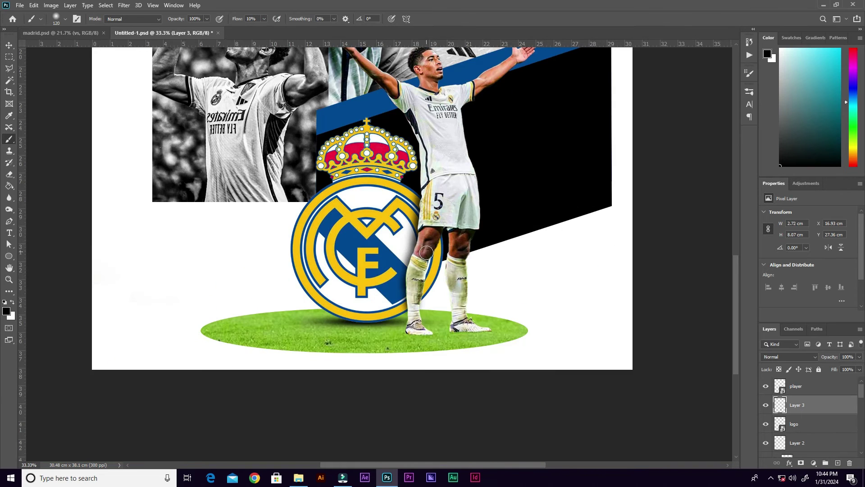
pyautogui.scroll(2, 444, 337)
pyautogui.moveTo(443, 337)
pyautogui.mouseDown()
pyautogui.moveTo(445, 269)
pyautogui.moveTo(448, 322)
pyautogui.moveTo(475, 145)
pyautogui.moveTo(460, 310)
pyautogui.mouseUp()
pyautogui.scroll(-2, 446, 311)
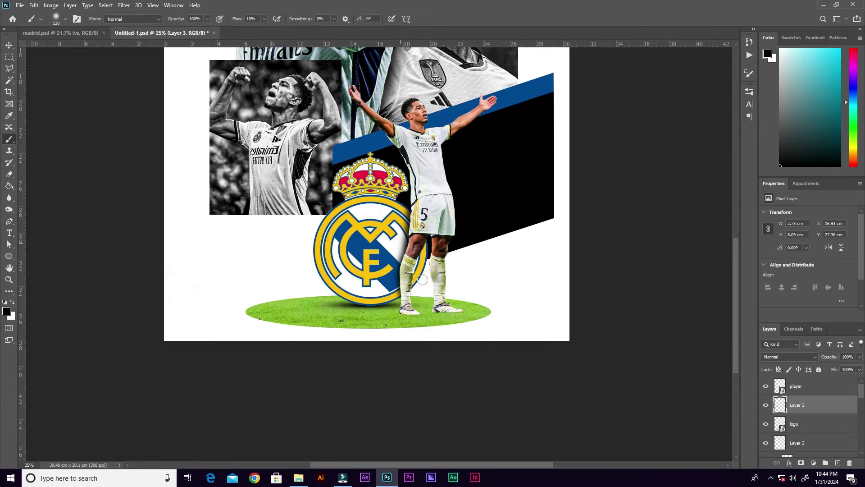
pyautogui.press('v')
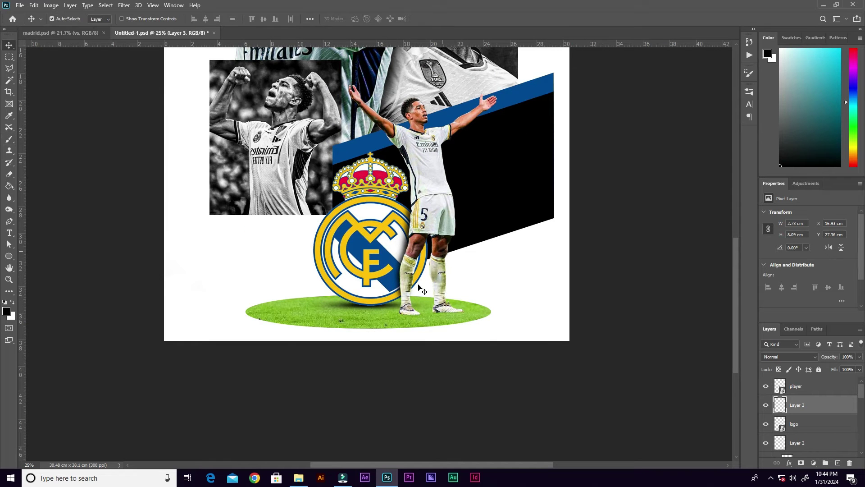
pyautogui.hotkey('ctrl', '0')
pyautogui.hotkey('ctrl', '0')
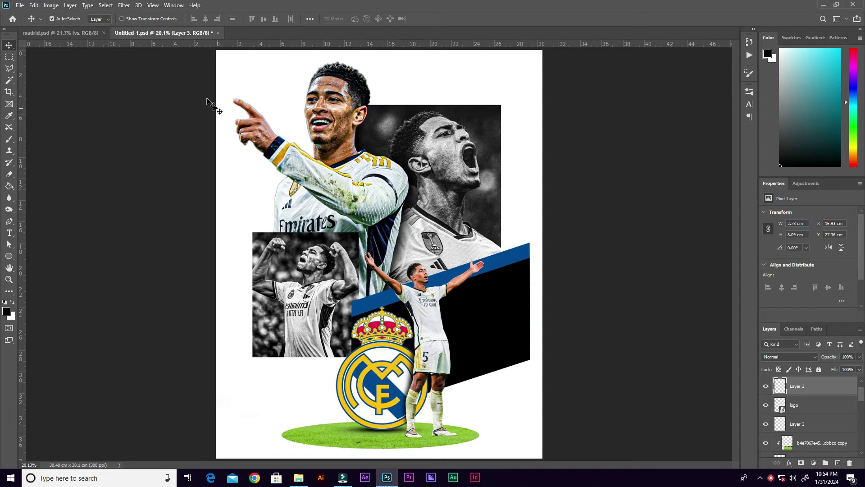
# - Select all the artwork layers, scale them together to about 97.03% and move them slightly up on the poster
pyautogui.moveTo(183, 68); pyautogui.dragTo(527, 444)
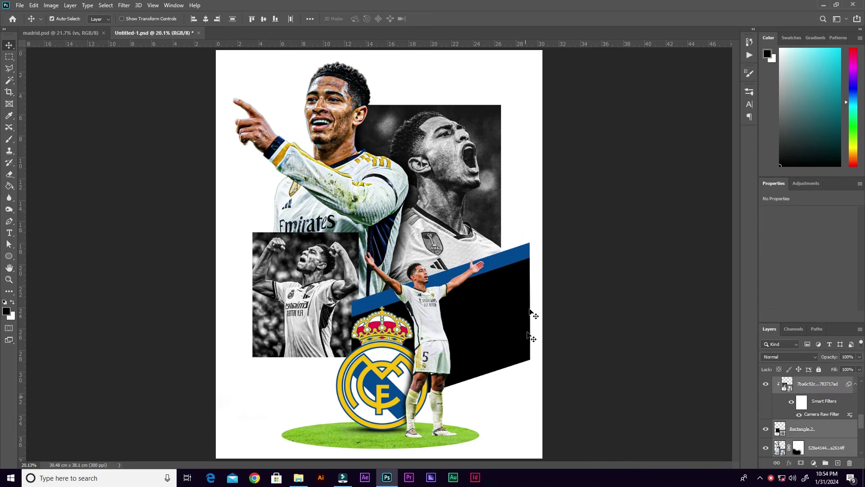
pyautogui.press('ctrl')
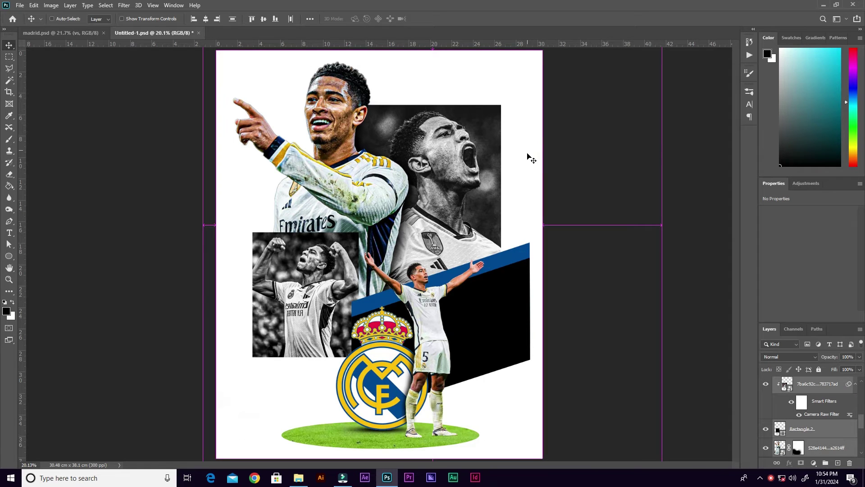
pyautogui.hotkey('ctrl', 't')
pyautogui.hotkey('ctrl', '-')
pyautogui.hotkey('ctrl', '-')
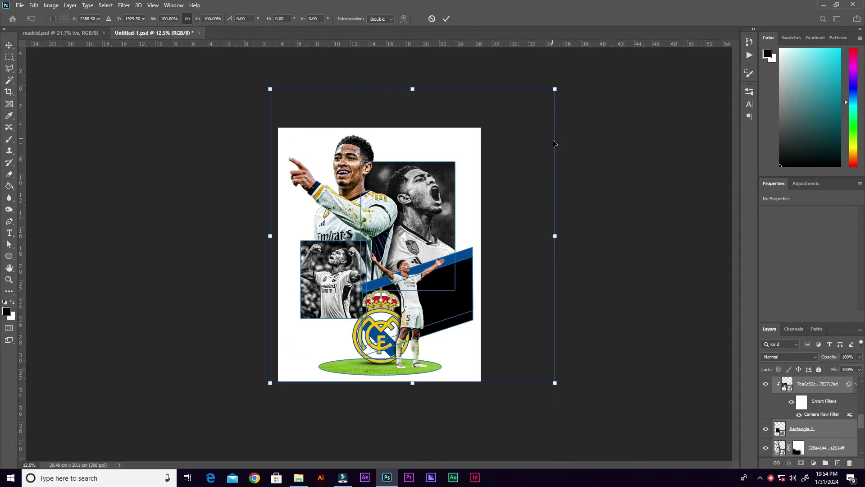
pyautogui.moveTo(556, 88); pyautogui.dragTo(551, 102)
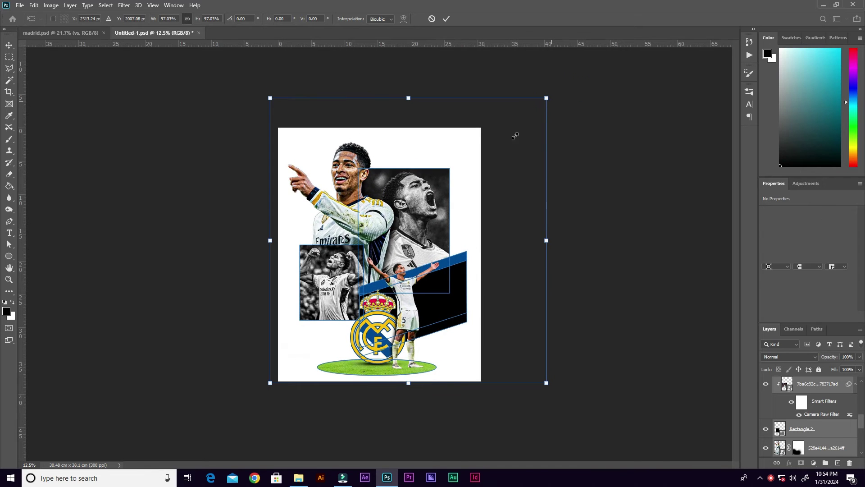
pyautogui.moveTo(423, 240); pyautogui.dragTo(425, 231)
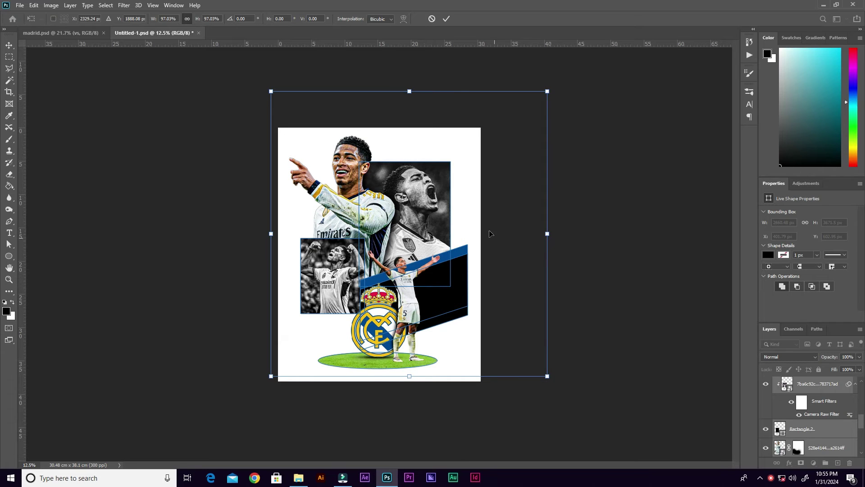
pyautogui.click(446, 19)
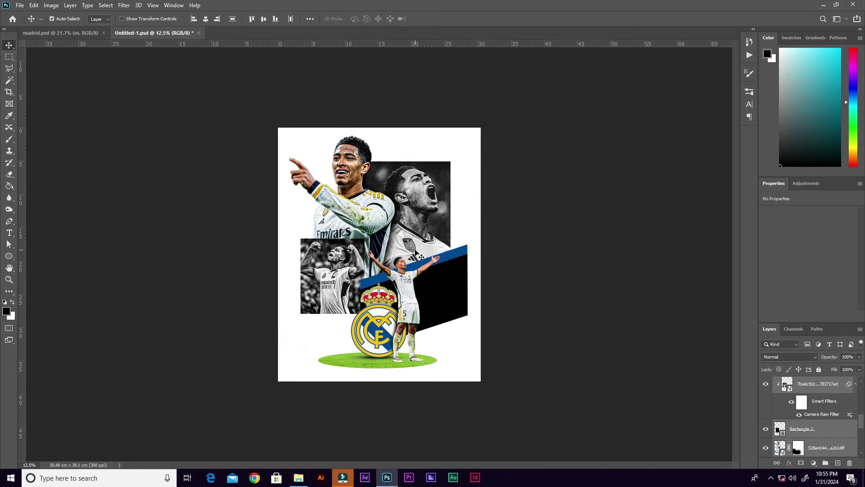
# - Duplicate the Rectangle 1 layer that frames the black-and-white photo of the shouting player
pyautogui.scroll(3, 416, 253)
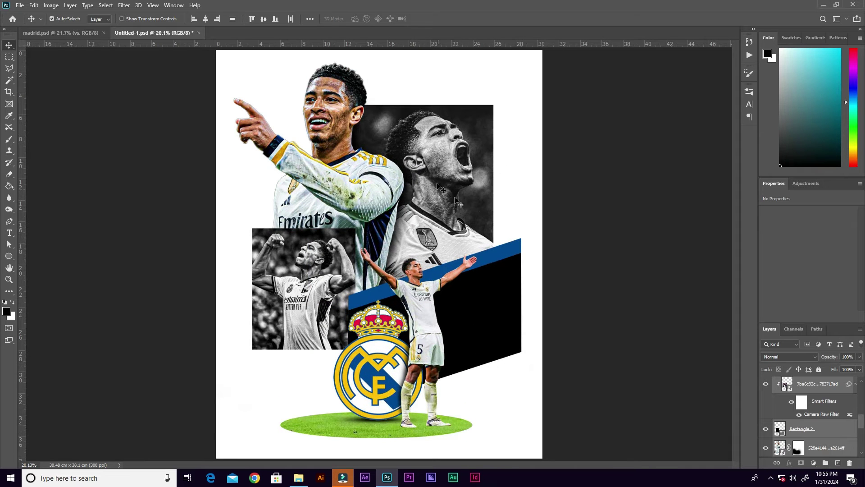
pyautogui.click(562, 174)
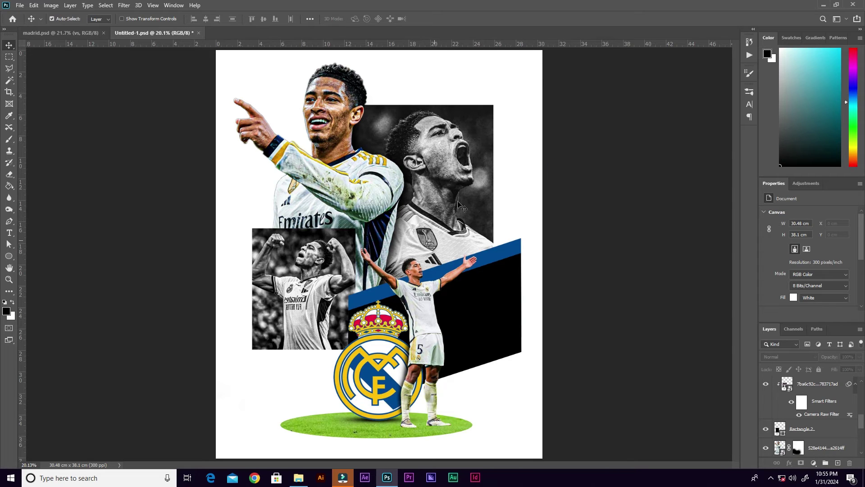
pyautogui.click(491, 117)
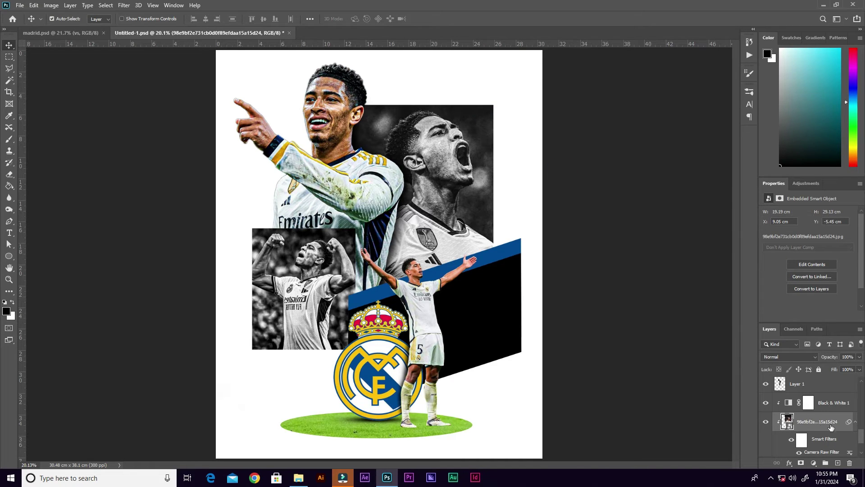
pyautogui.scroll(-3, 860, 435)
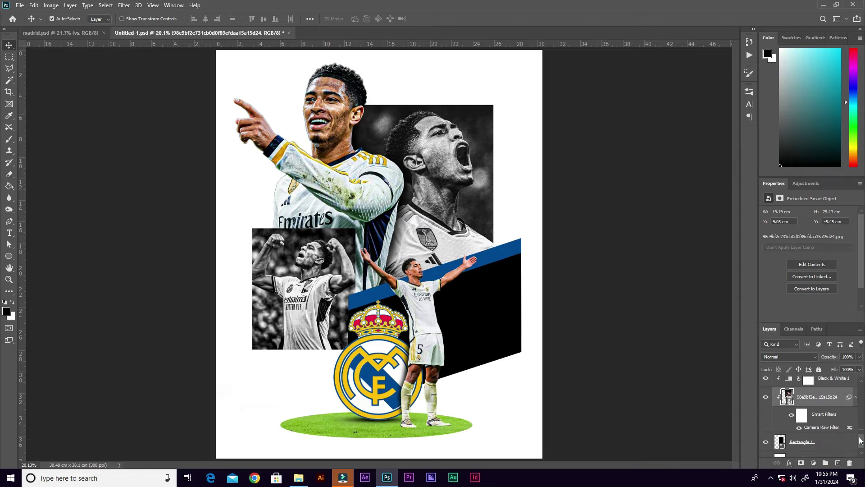
pyautogui.click(835, 432)
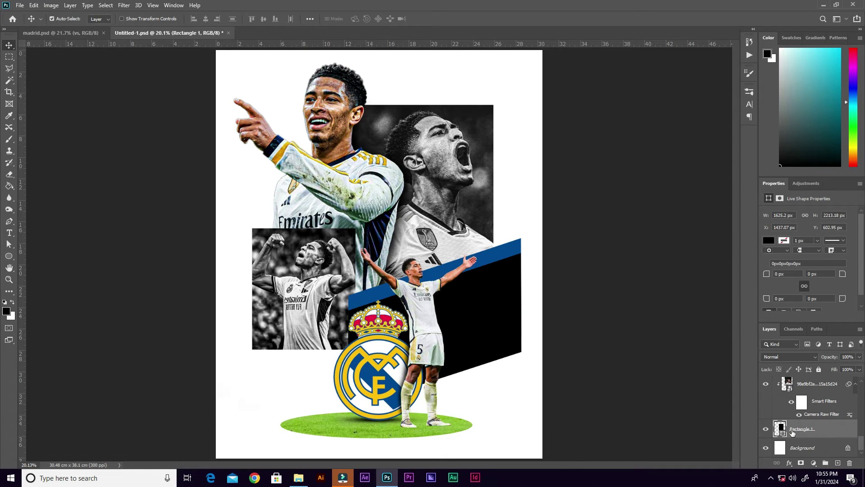
pyautogui.click(766, 429)
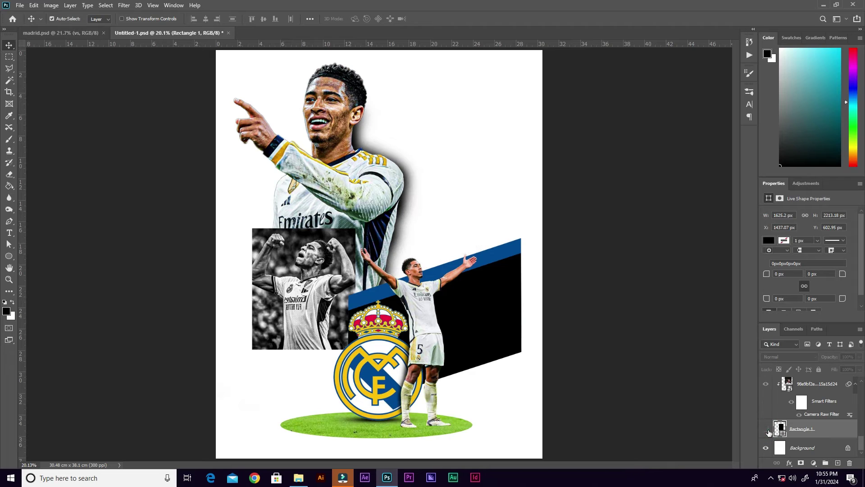
pyautogui.click(767, 430)
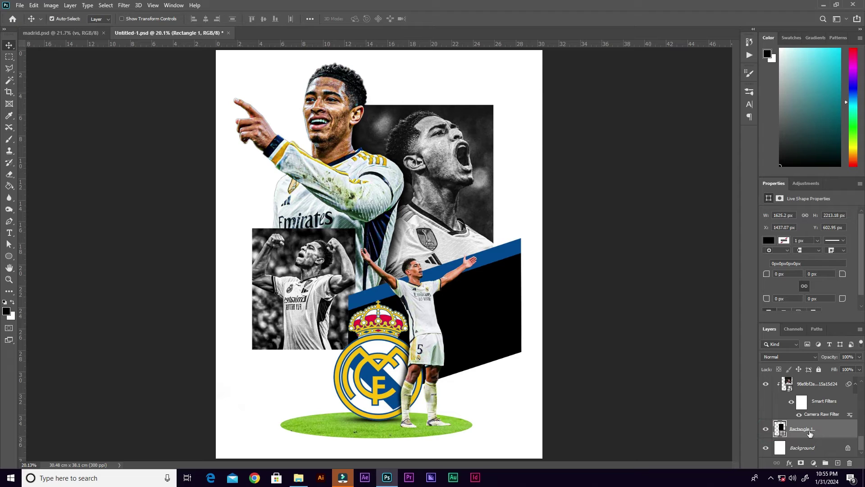
pyautogui.hotkey('ctrl', 'j')
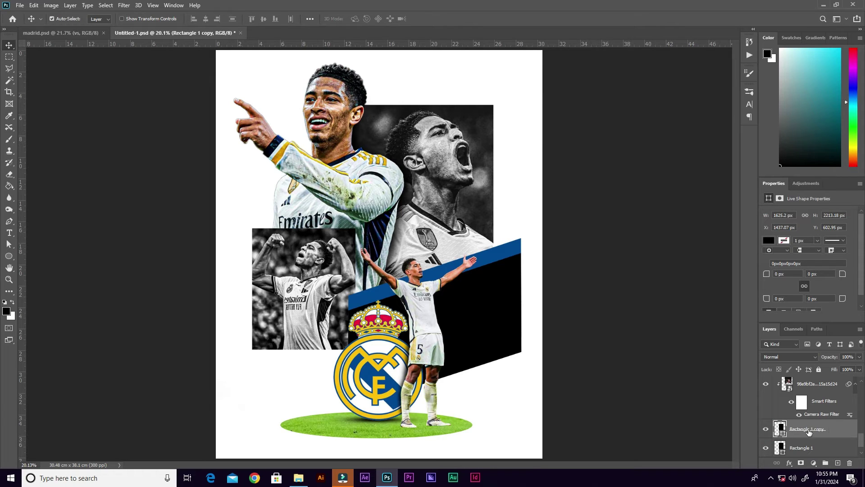
# - Offset the original Rectangle 1 behind the shouting player's photo by 0.55 cm to the right and 0.58 cm up
pyautogui.click(829, 446)
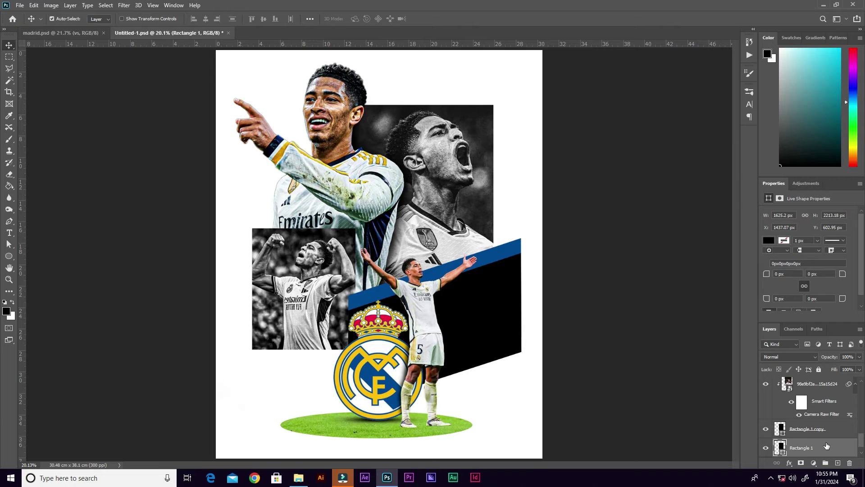
pyautogui.press('ctrl')
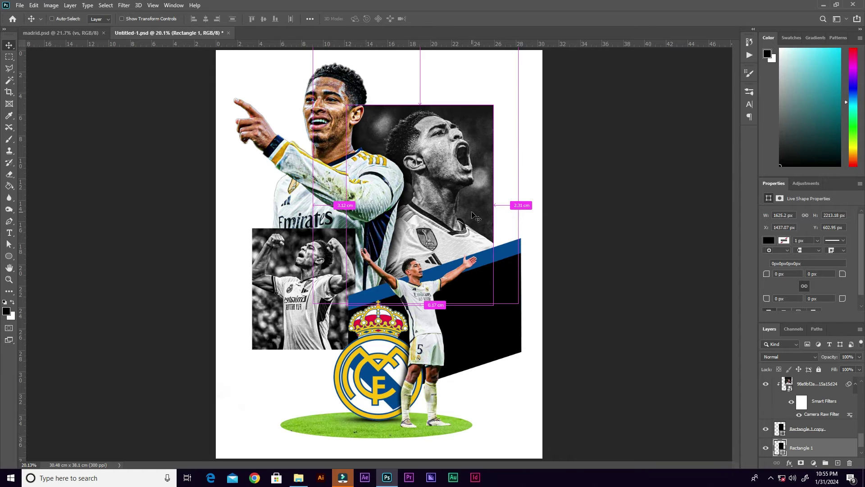
pyautogui.hotkey('ctrl', 't')
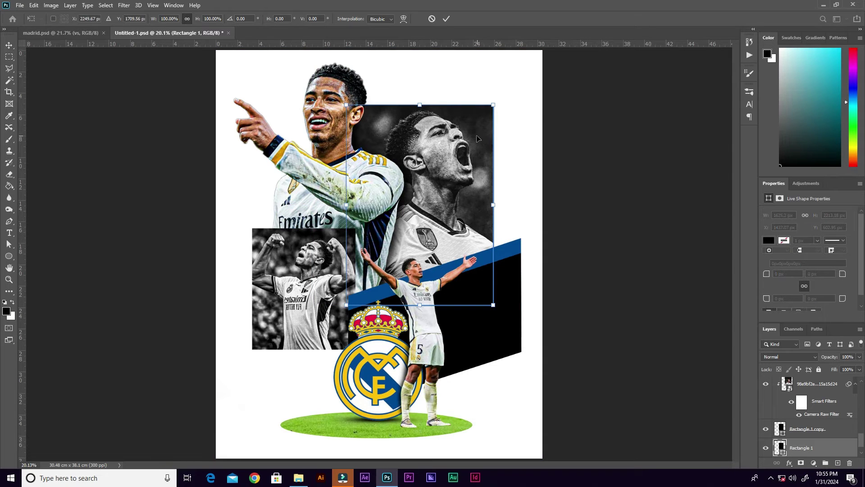
pyautogui.moveTo(478, 139); pyautogui.dragTo(486, 134)
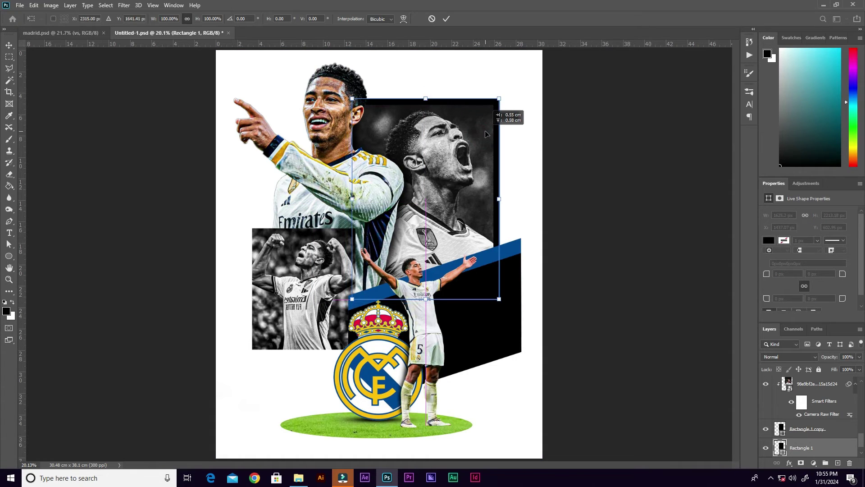
pyautogui.click(445, 18)
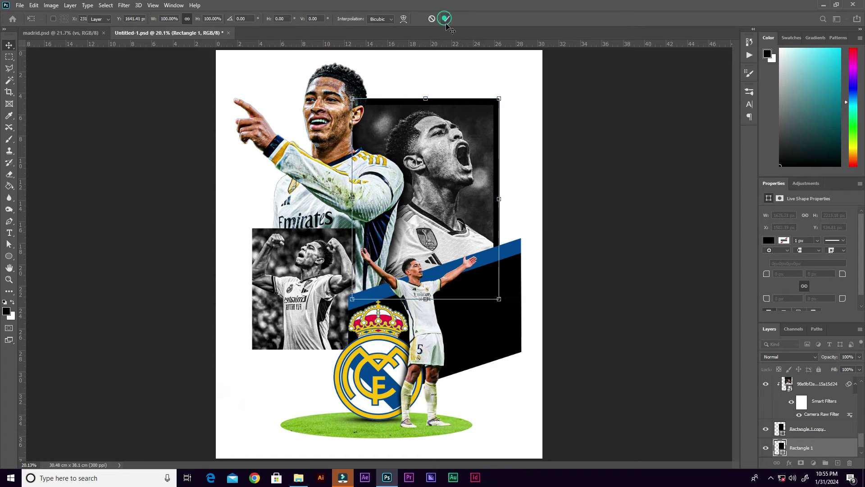
# - Remove the fill of the offset Rectangle 1 and give it a golden stroke
pyautogui.click(769, 240)
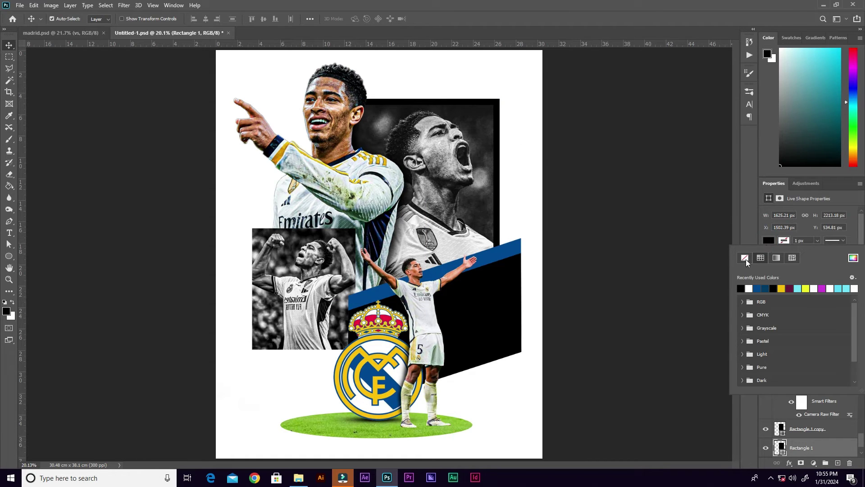
pyautogui.click(745, 259)
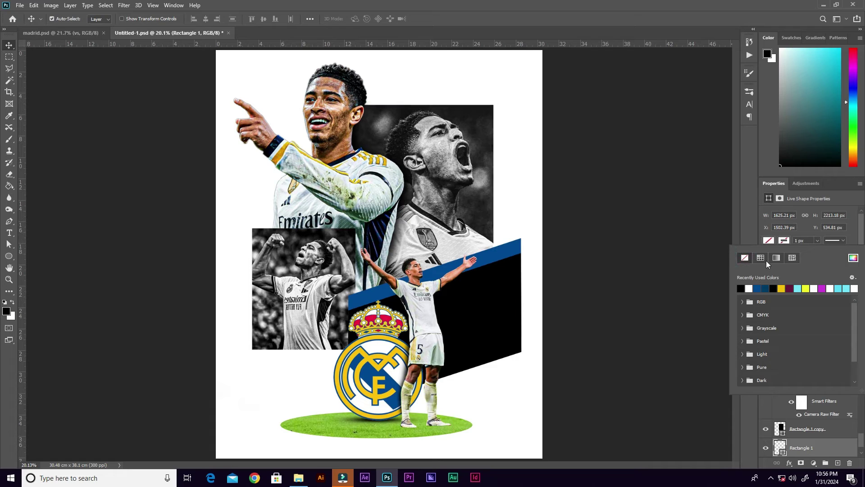
pyautogui.click(784, 241)
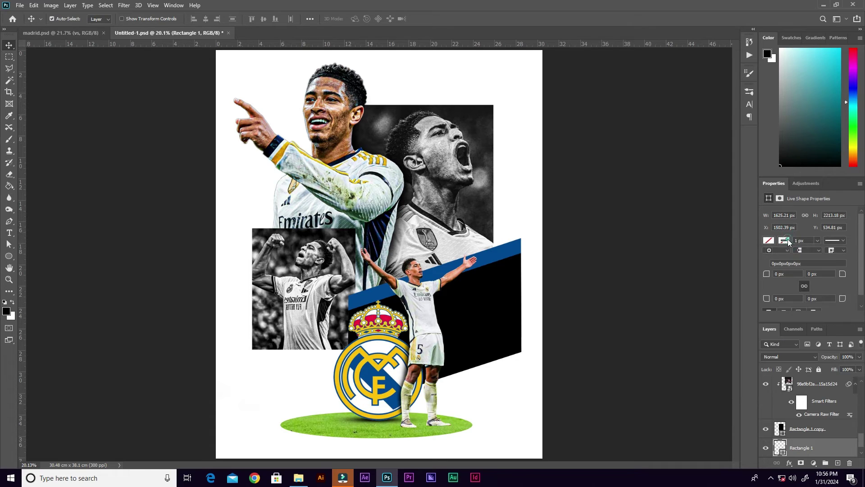
pyautogui.click(788, 240)
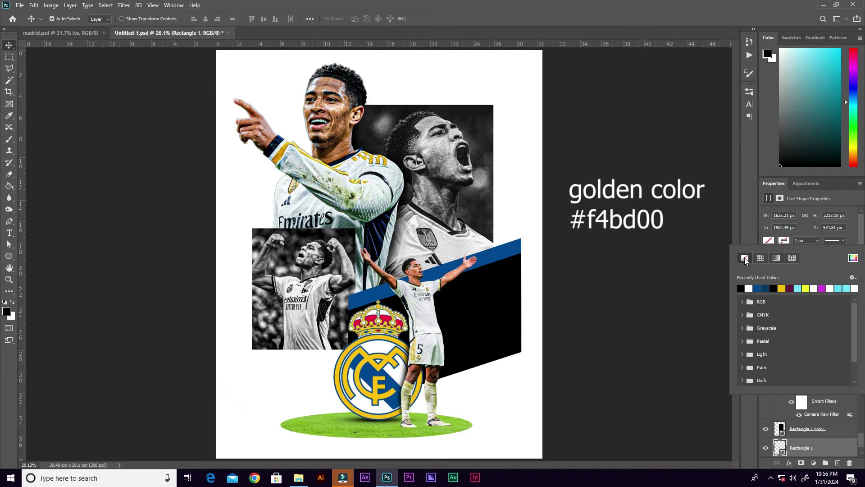
pyautogui.click(782, 288)
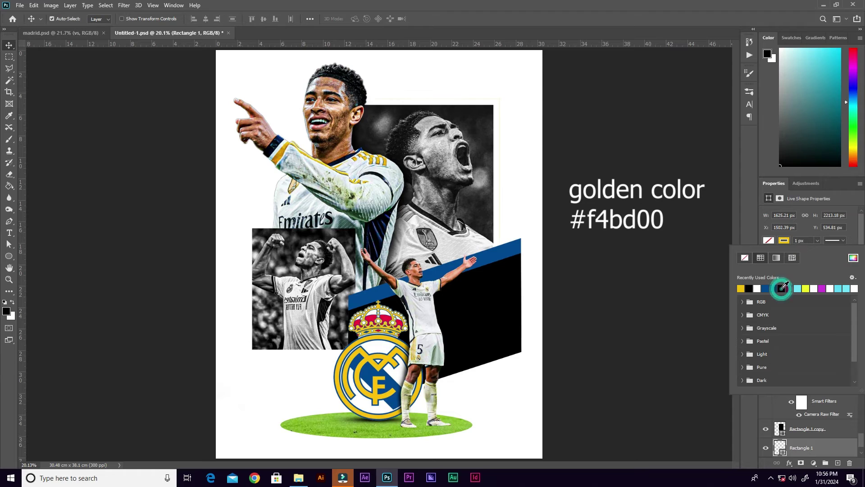
# - Set the golden outline's stroke width to 23.79 px and nudge the frame slightly right and up
pyautogui.click(818, 240)
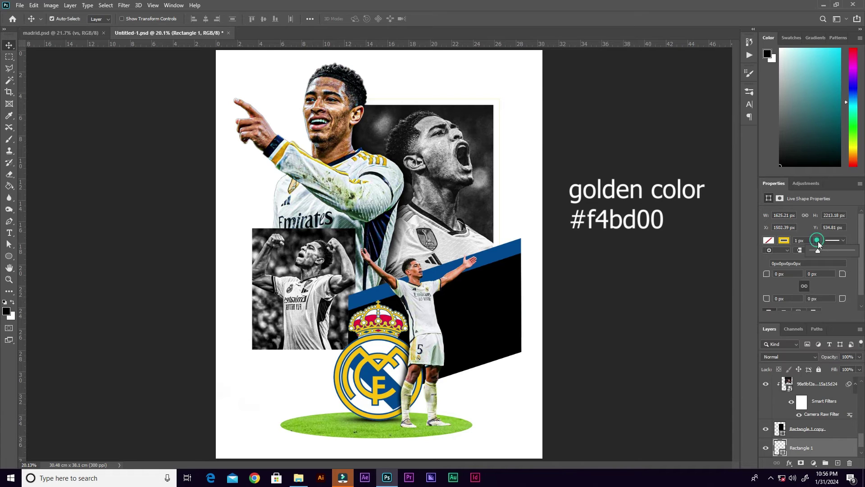
pyautogui.moveTo(819, 251); pyautogui.dragTo(821, 253)
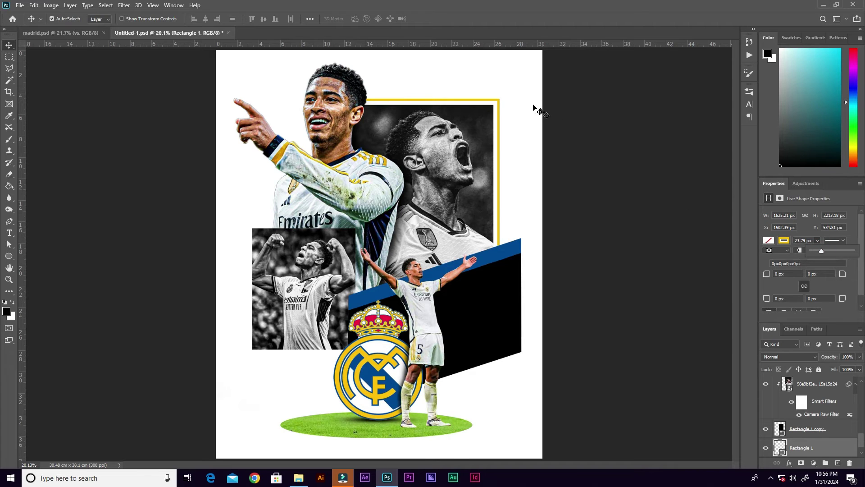
pyautogui.moveTo(498, 101); pyautogui.dragTo(516, 101)
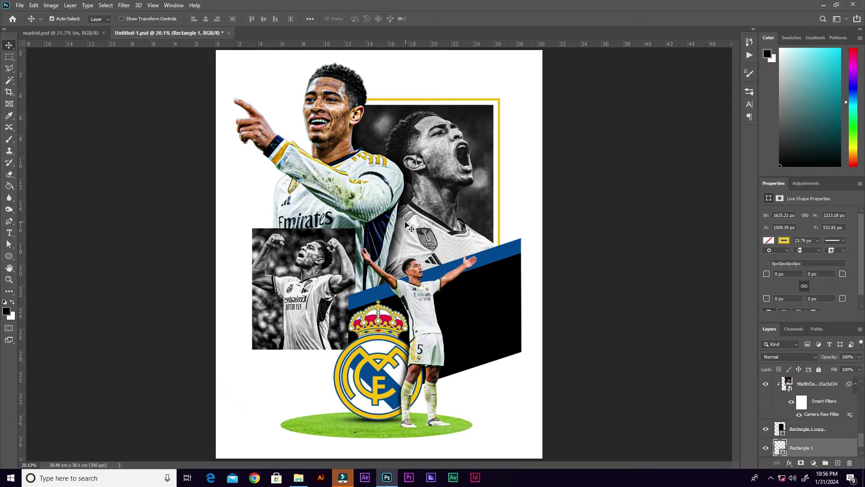
# - Duplicate Rectangle 2 behind the raised-arms photo and offset the original down and left to X 319.31 px, Y 2040 px
pyautogui.click(280, 292)
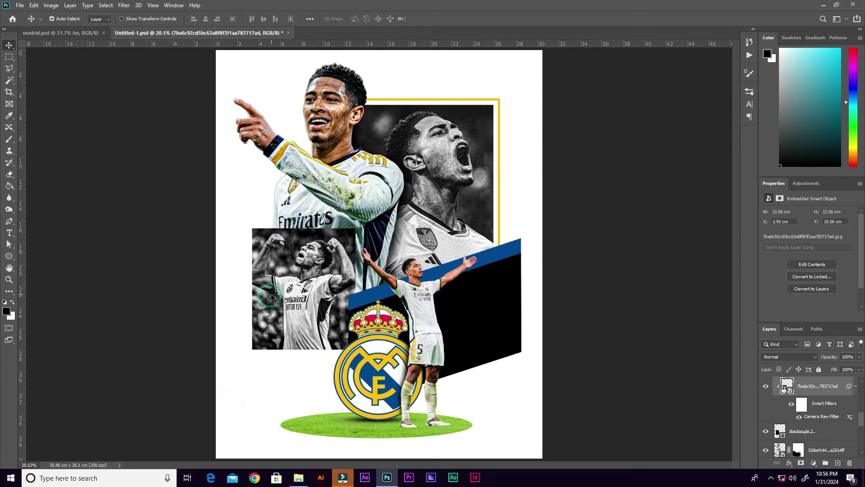
pyautogui.click(831, 433)
pyautogui.hotkey('ctrl', 'j')
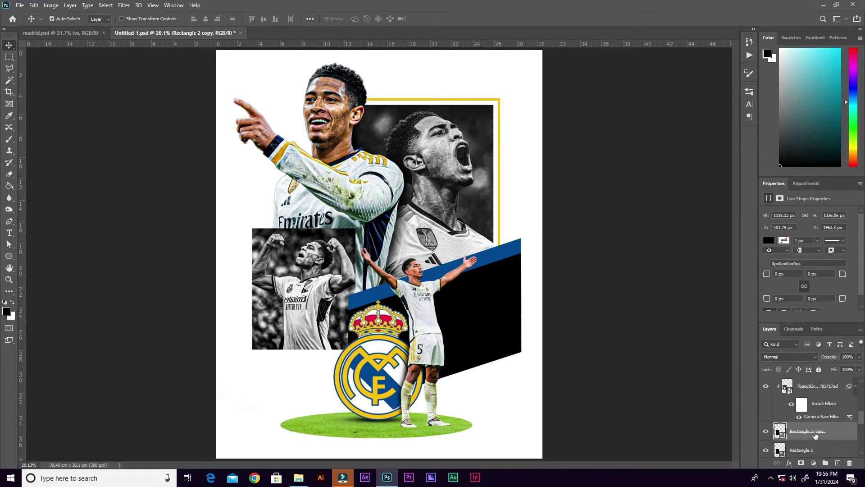
pyautogui.click(825, 451)
pyautogui.moveTo(315, 336); pyautogui.dragTo(300, 308)
pyautogui.hotkey('ctrl', 't')
pyautogui.click(446, 18)
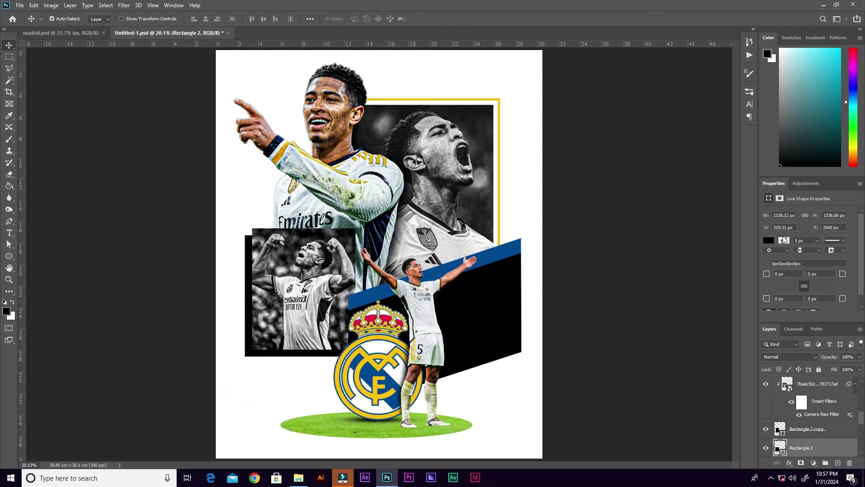
# - Remove the fill of the offset Rectangle 2 and give it a golden stroke 23.52 px wide
pyautogui.click(770, 241)
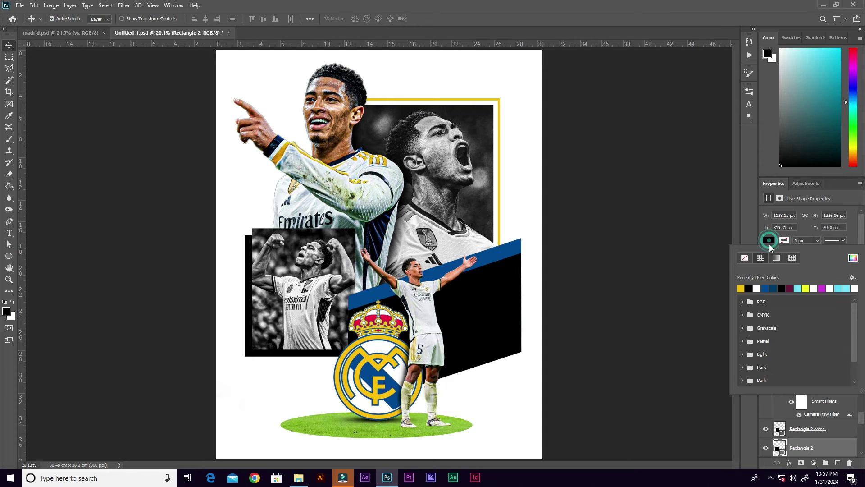
pyautogui.click(746, 258)
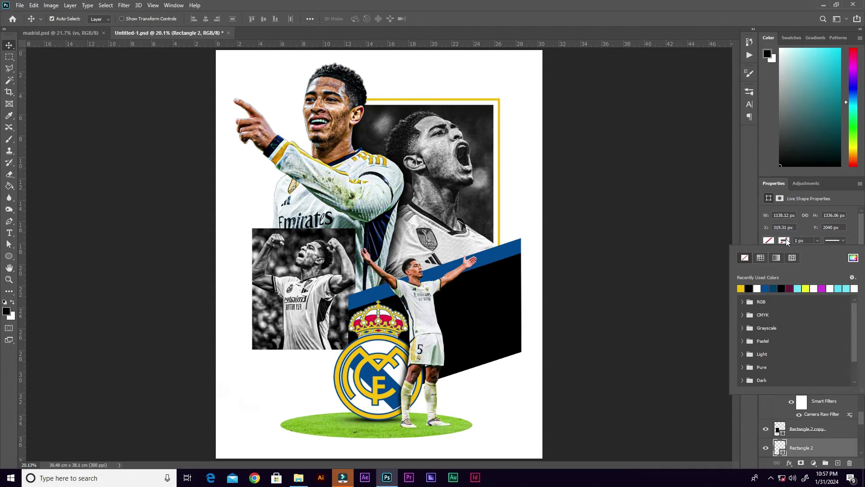
pyautogui.click(742, 289)
pyautogui.click(818, 241)
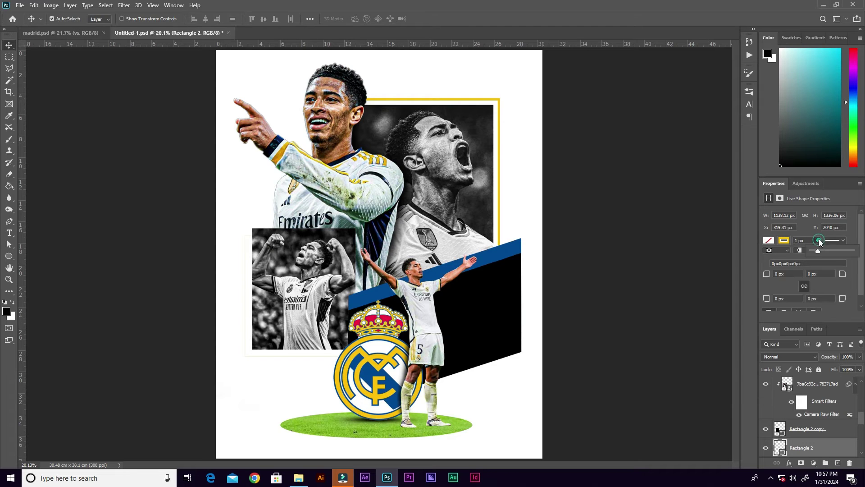
pyautogui.moveTo(818, 251); pyautogui.dragTo(828, 250)
pyautogui.click(797, 240)
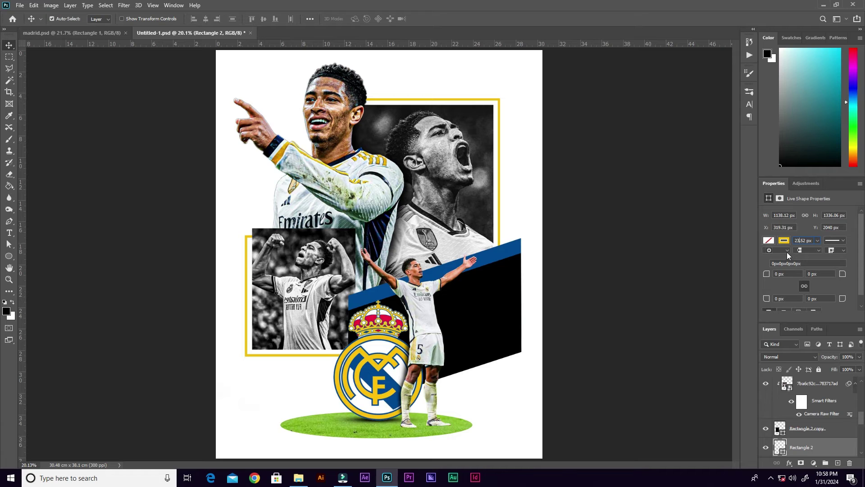
pyautogui.press('Return')
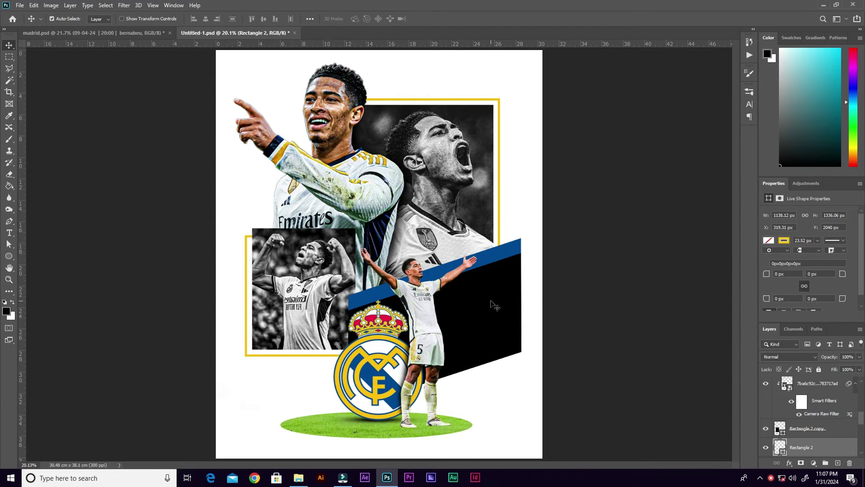
# - Add the text "JUDE" in Montserrat Bold, 40.46 pt, on a layer directly above the black slanted panel
pyautogui.click(494, 306)
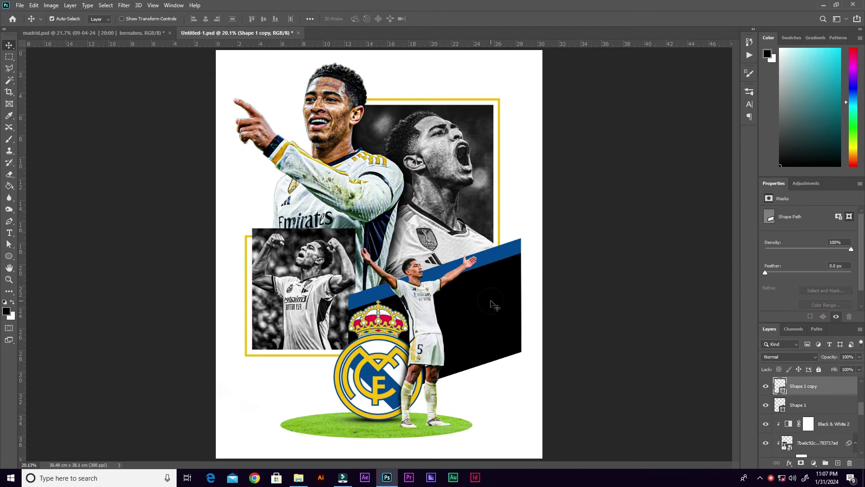
pyautogui.click(766, 386)
pyautogui.click(766, 386)
pyautogui.scroll(3, 802, 446)
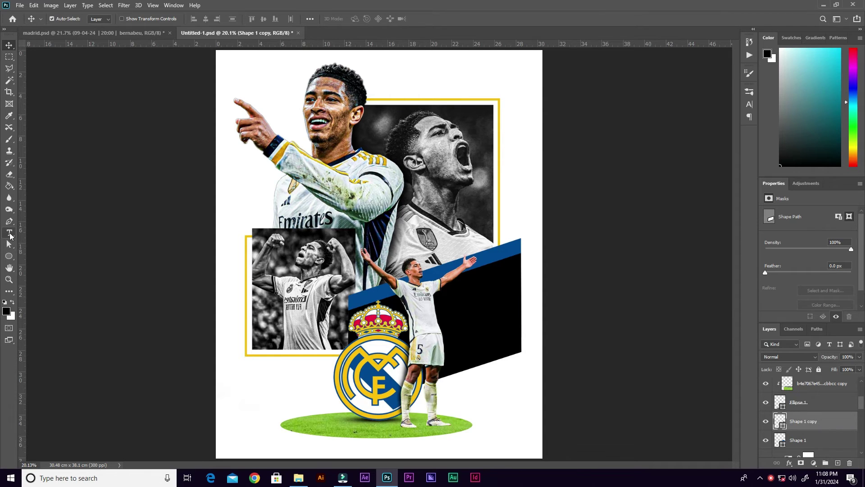
pyautogui.click(9, 233)
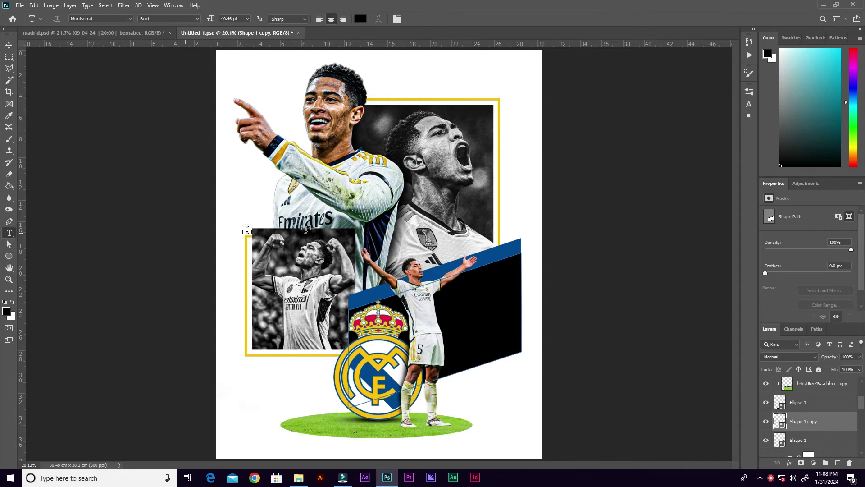
pyautogui.click(412, 234)
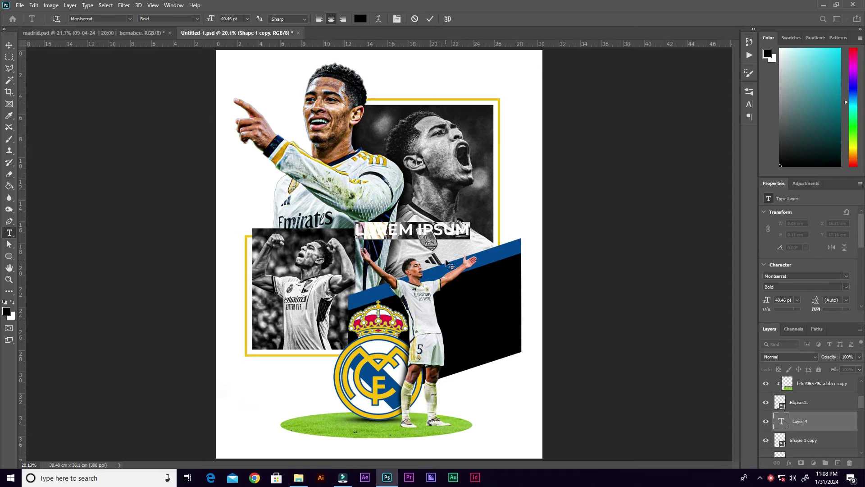
pyautogui.write('JUDE')
pyautogui.click(430, 18)
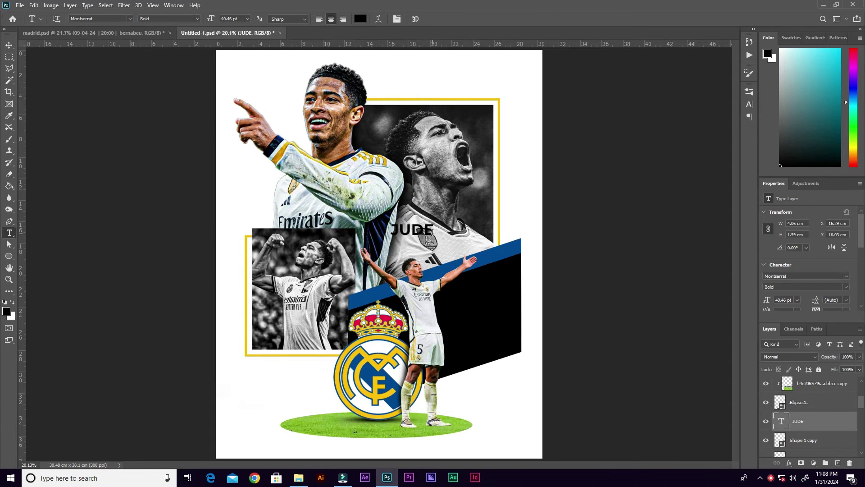
# - Recolor the "JUDE" text white and position it on the black slanted panel beside the standing player
pyautogui.press('v')
pyautogui.moveTo(425, 233); pyautogui.dragTo(539, 235)
pyautogui.click(750, 104)
pyautogui.click(722, 148)
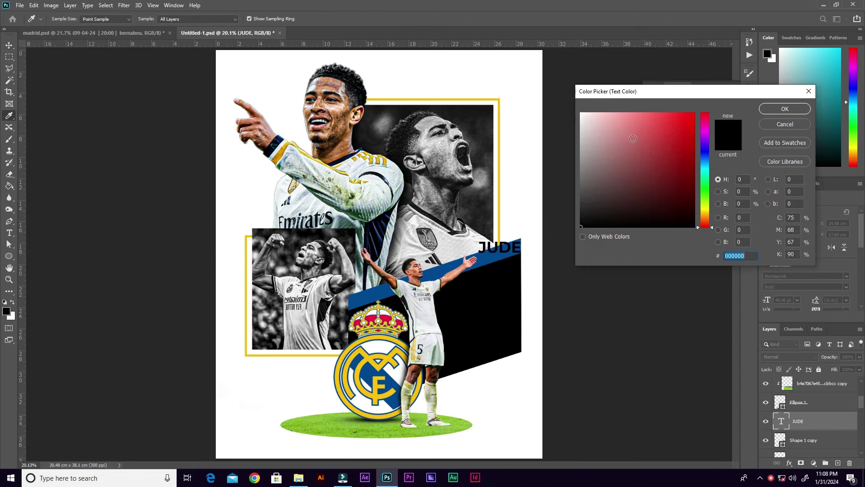
pyautogui.click(765, 108)
pyautogui.moveTo(503, 251); pyautogui.dragTo(476, 310)
# - Change the font of the "JUDE" text to 28 Days Later Regular
pyautogui.click(696, 106)
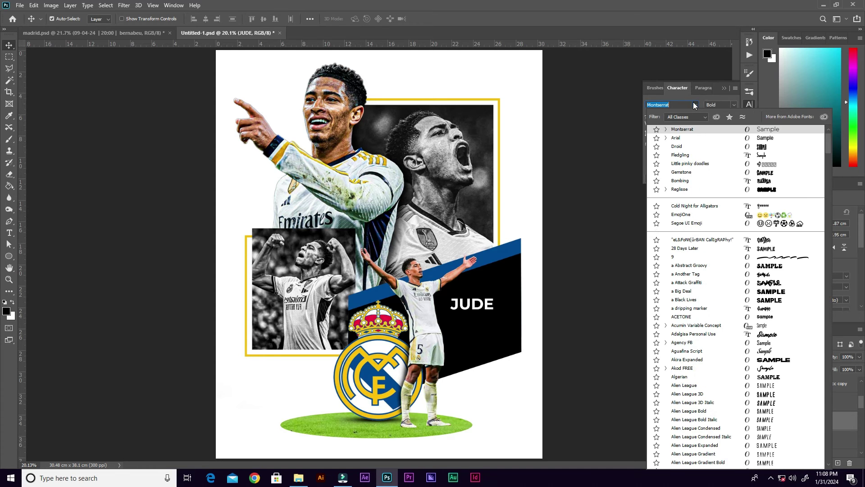
pyautogui.write('28')
pyautogui.press('Return')
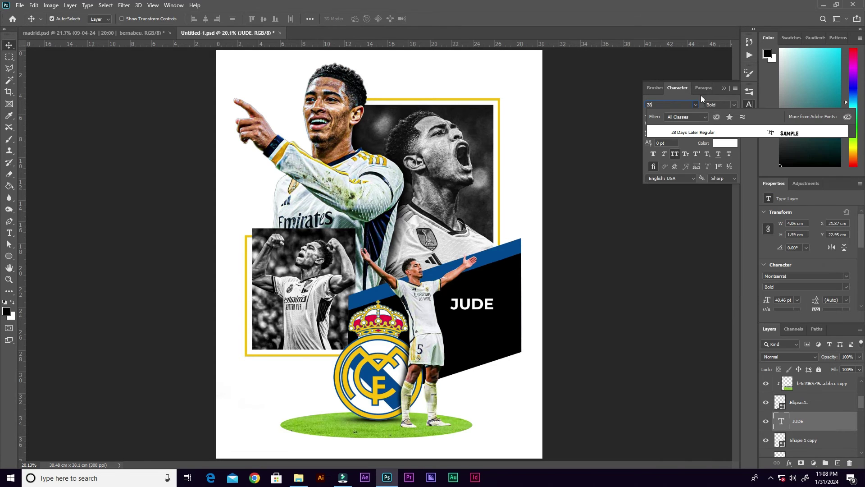
pyautogui.click(709, 131)
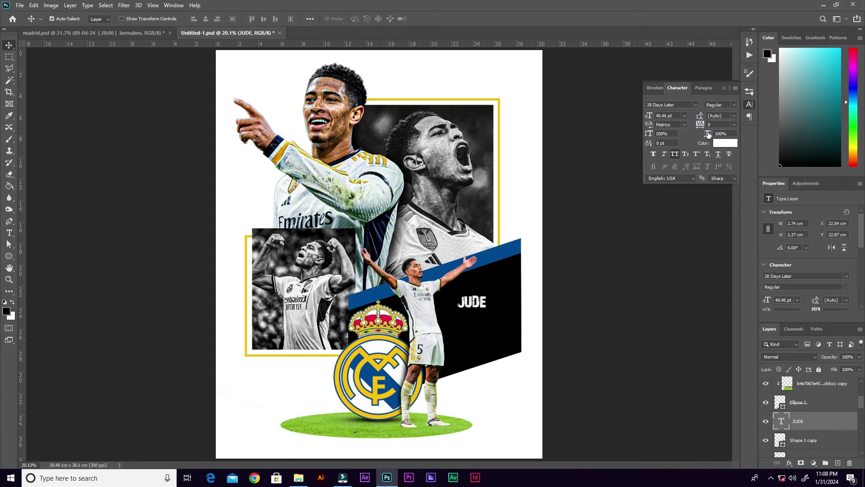
# - Enlarge the "JUDE" text to 122 pt and skew it vertically by about -18.6° to follow the panel's slope
pyautogui.hotkey('ctrl', 't')
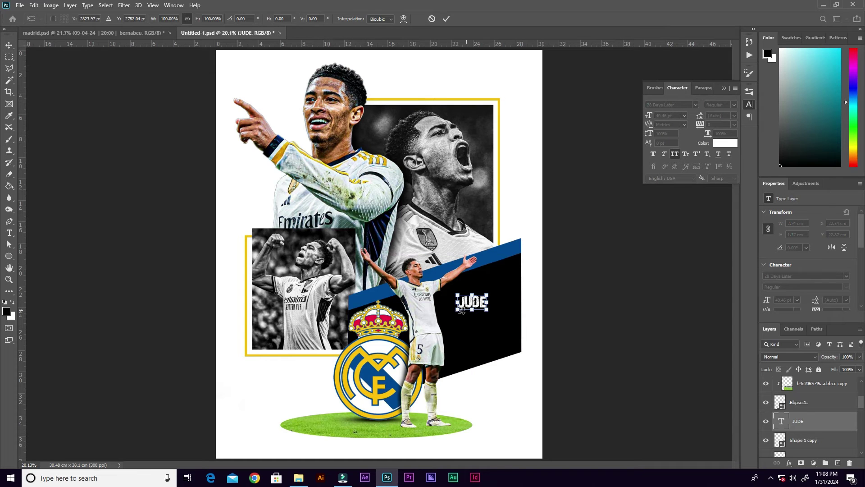
pyautogui.moveTo(451, 319); pyautogui.dragTo(519, 341)
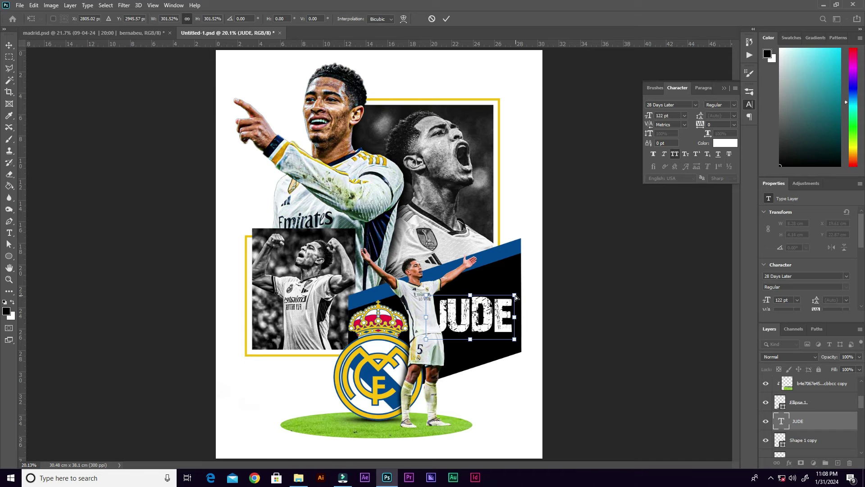
pyautogui.moveTo(516, 296); pyautogui.dragTo(514, 268)
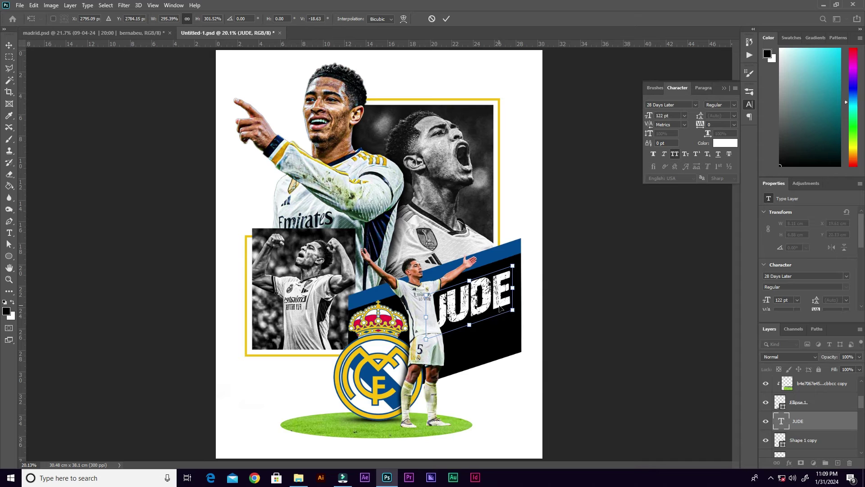
pyautogui.click(446, 18)
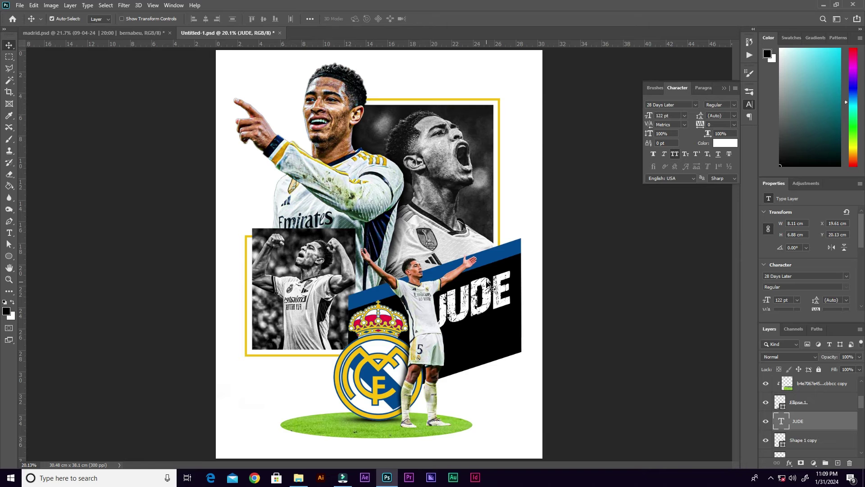
# - Duplicate the "JUDE" text directly below itself and change the copy's wording to "BELLINGHAM"
pyautogui.moveTo(488, 284); pyautogui.dragTo(498, 329)
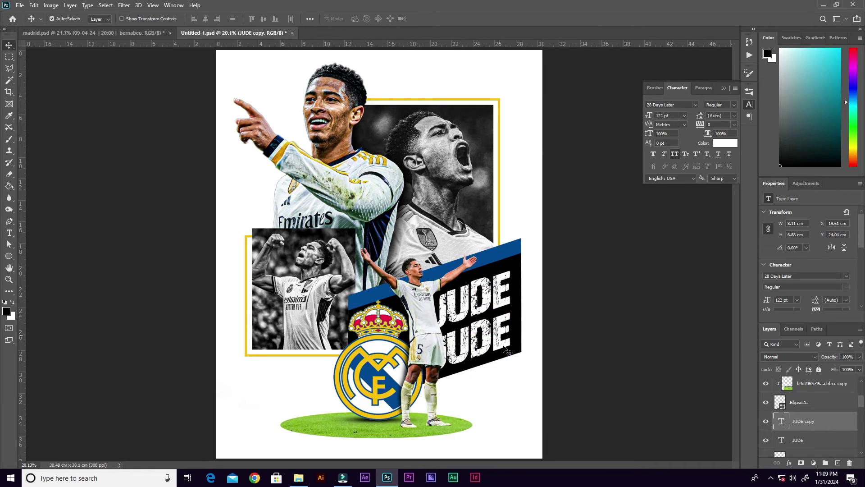
pyautogui.doubleClick(500, 332)
pyautogui.write('BE')
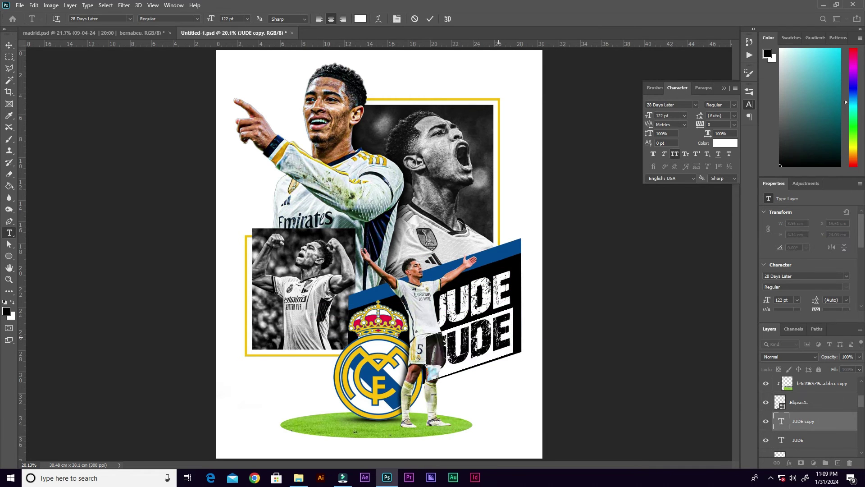
pyautogui.write('LLIN')
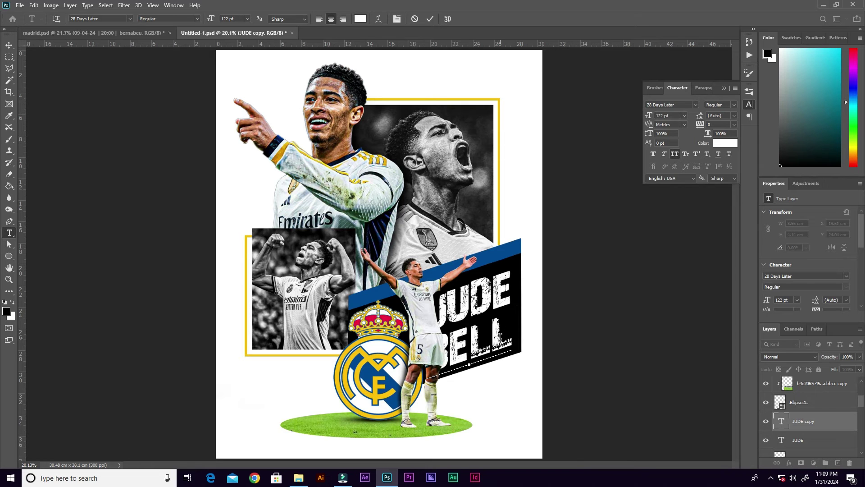
pyautogui.write('M')
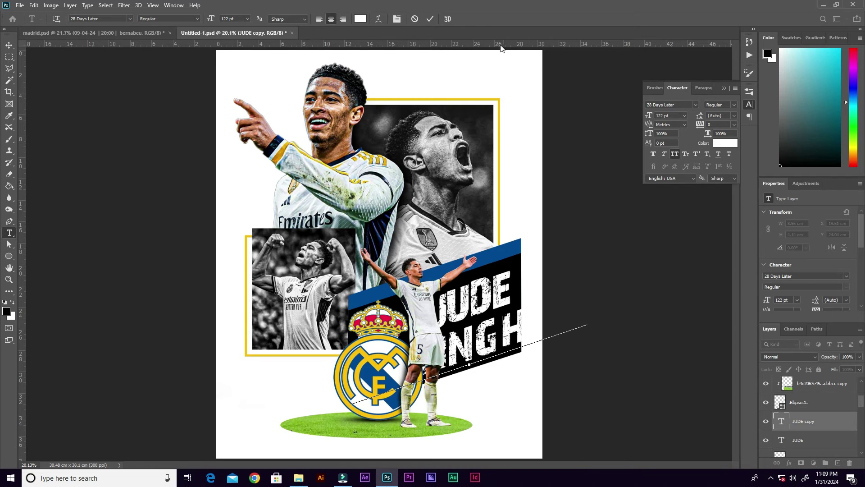
pyautogui.click(552, 298)
# - Scale "BELLINGHAM" down to 83.94 pt, align its end with "JUDE", and fine-tune both texts' positions on the panel
pyautogui.hotkey('ctrl', 't')
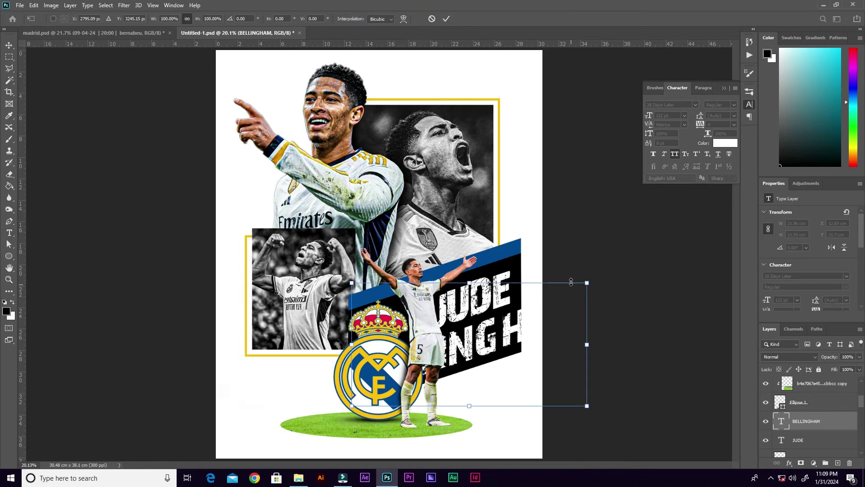
pyautogui.moveTo(585, 282); pyautogui.dragTo(498, 293)
pyautogui.moveTo(486, 348); pyautogui.dragTo(482, 339)
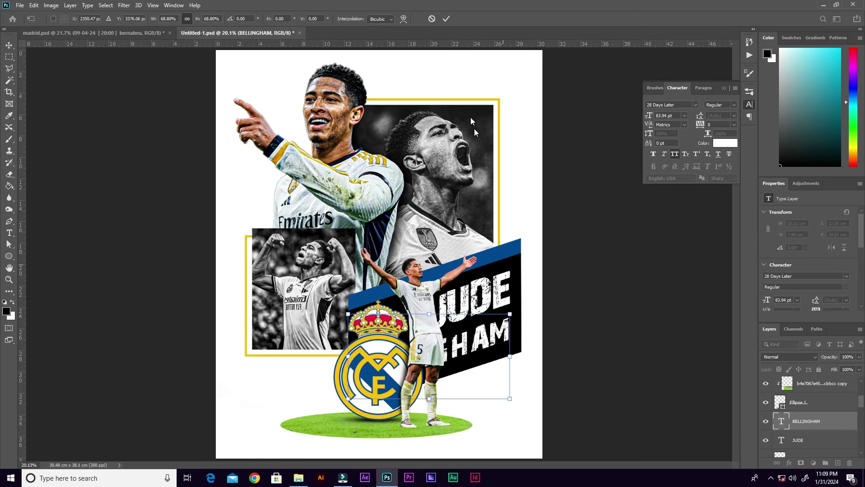
pyautogui.click(446, 18)
pyautogui.press('v')
pyautogui.moveTo(486, 289); pyautogui.dragTo(488, 286)
pyautogui.moveTo(499, 330); pyautogui.dragTo(502, 334)
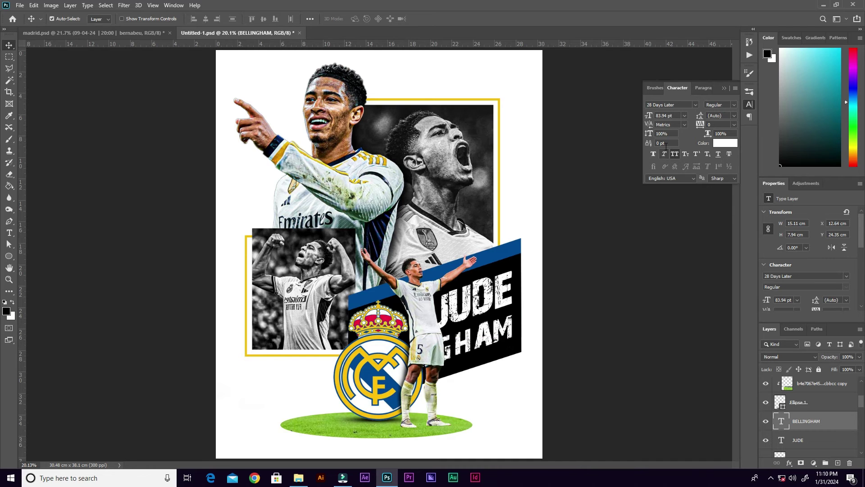
# - Set the vertical scale of the "BELLINGHAM" text to 115% and nudge it slightly down
pyautogui.moveTo(648, 135); pyautogui.dragTo(656, 136)
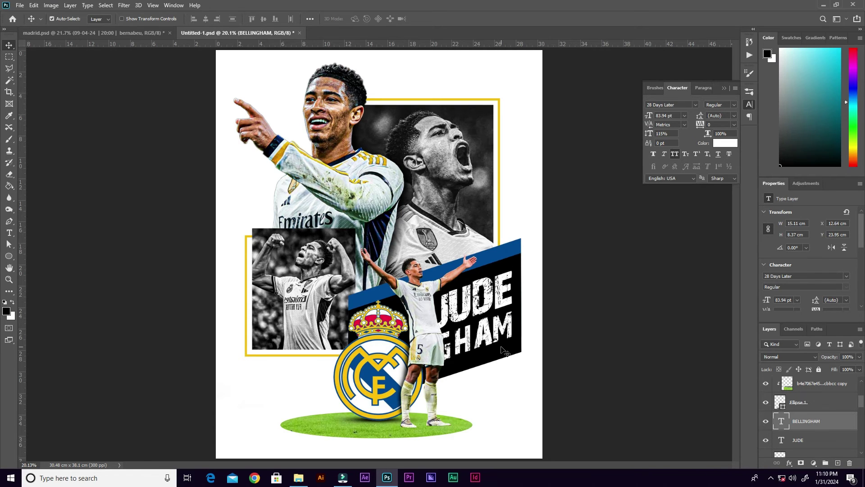
pyautogui.hotkey('shift', 'Down')
pyautogui.hotkey('shift', 'Down')
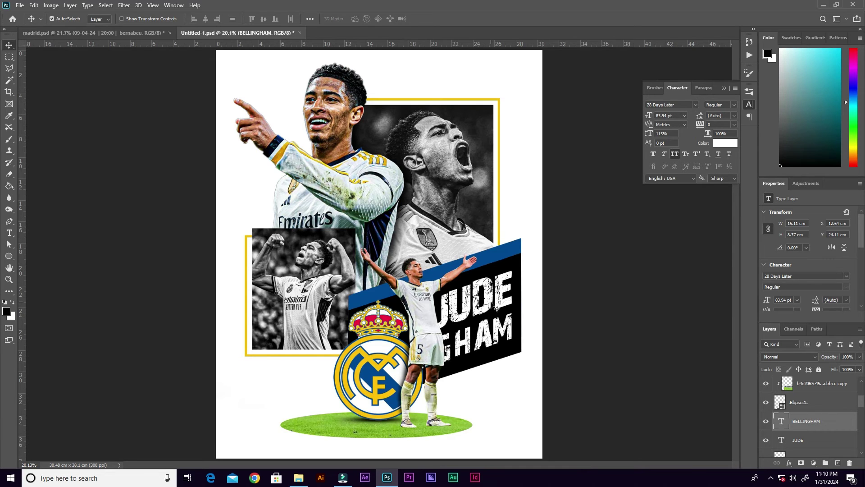
pyautogui.click(523, 197)
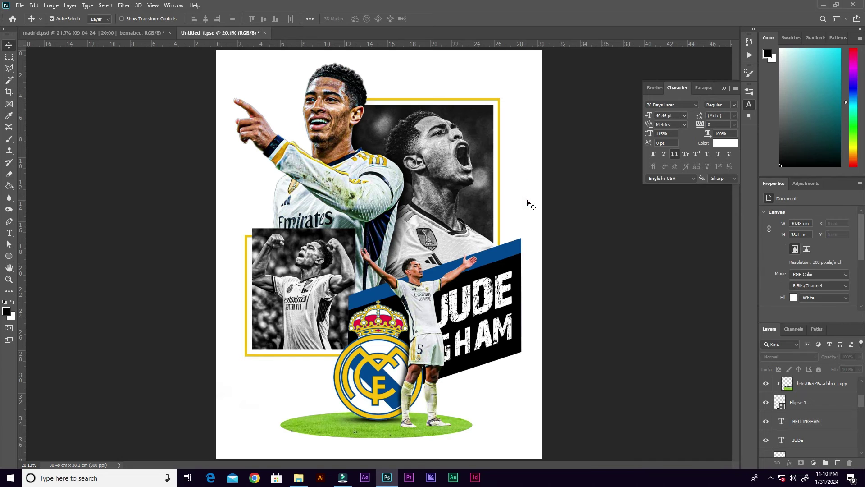
# - Place the grey halftone texture image directly above the Background layer and enlarge it to about 31.42 × 43.5 cm to cover the canvas
pyautogui.moveTo(862, 405); pyautogui.dragTo(862, 454)
pyautogui.click(825, 449)
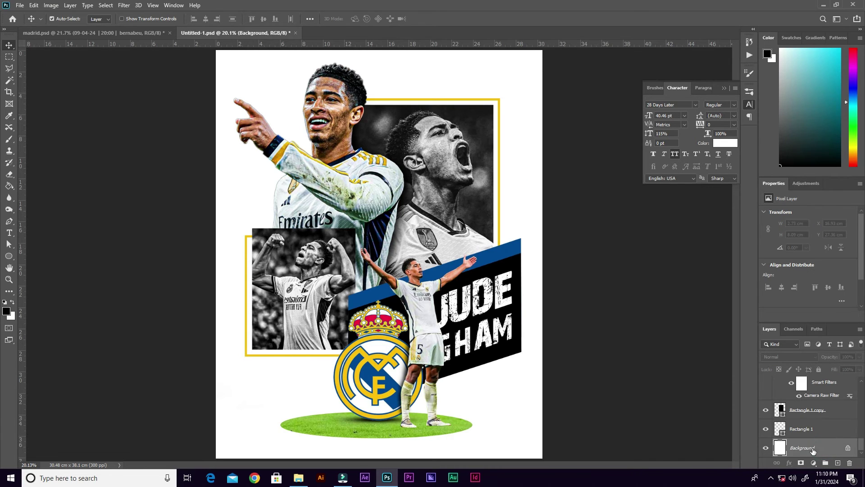
pyautogui.click(298, 478)
pyautogui.moveTo(584, 108); pyautogui.dragTo(461, 269)
pyautogui.hotkey('ctrl', '-')
pyautogui.hotkey('ctrl', '-')
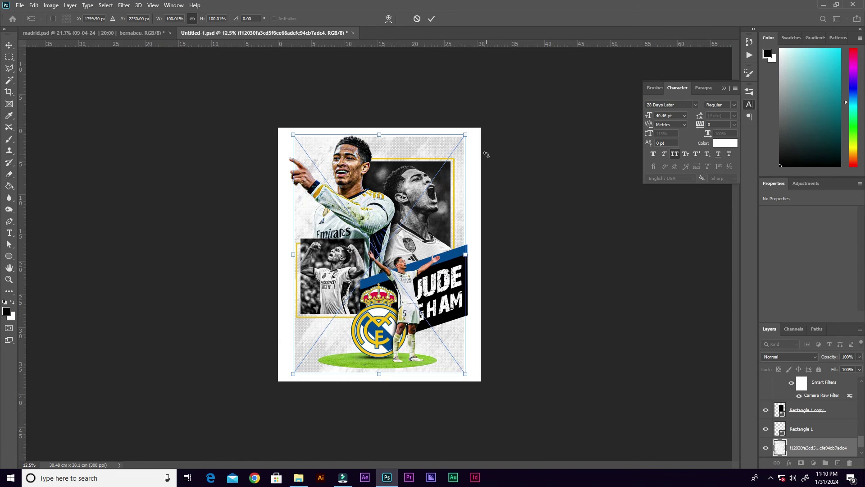
pyautogui.moveTo(466, 135); pyautogui.dragTo(484, 110)
pyautogui.click(431, 18)
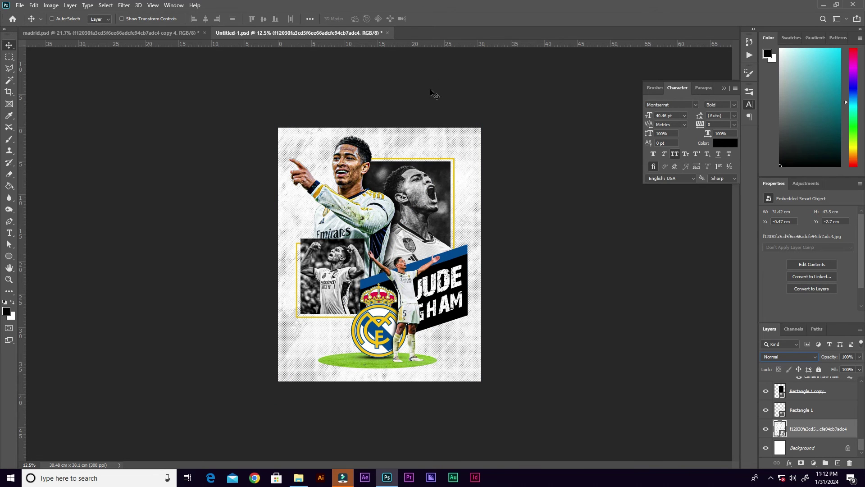
# - Set the halftone texture layer's blend mode to Hard Light
pyautogui.hotkey('ctrl', '0')
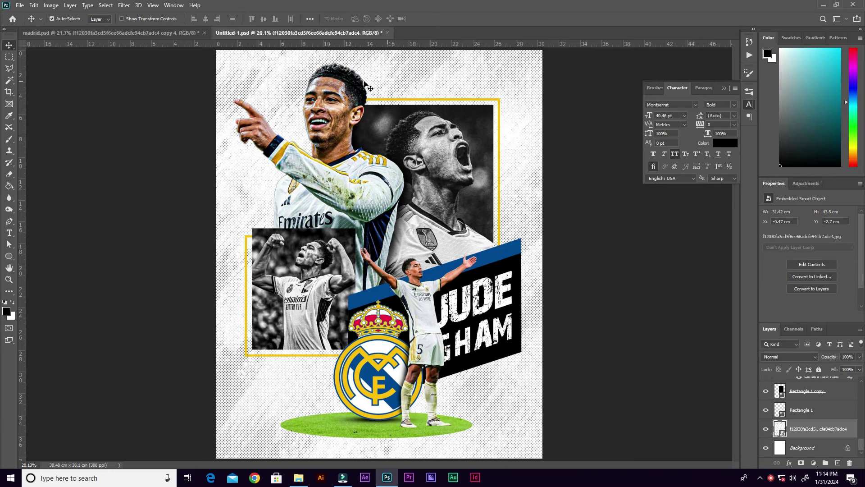
pyautogui.click(791, 357)
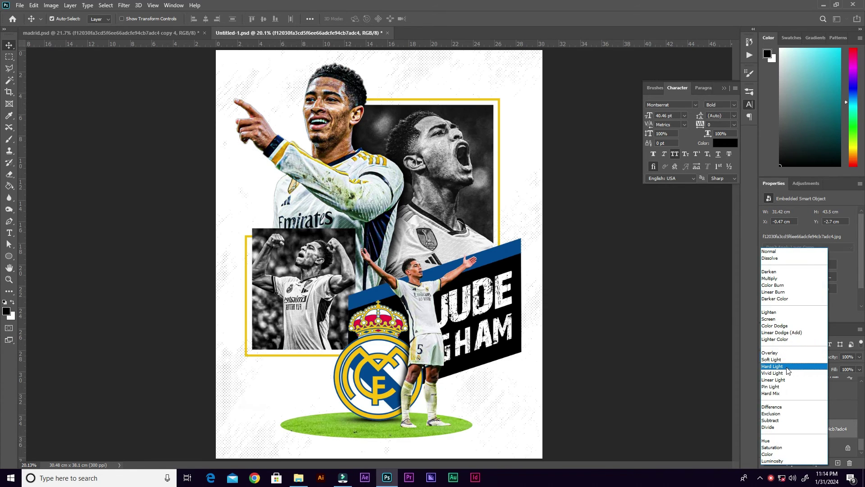
pyautogui.click(787, 371)
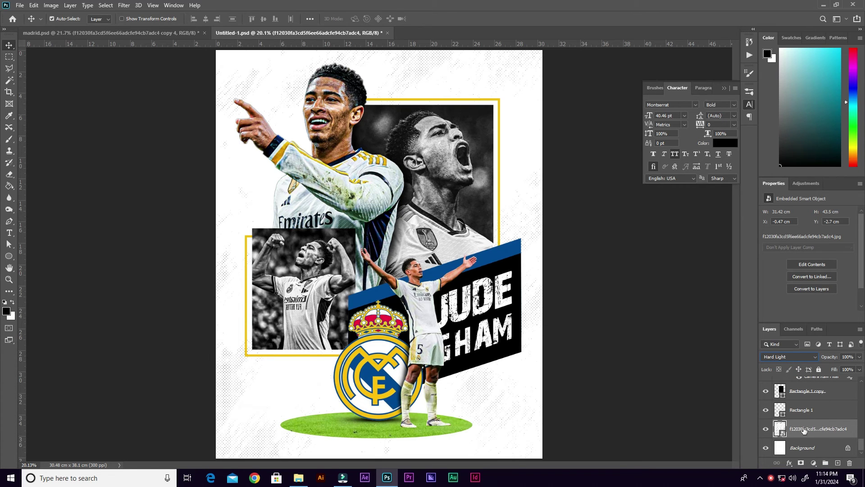
# - Duplicate the Hard Light texture layer eight times and merge all the texture layers into one
pyautogui.hotkey('ctrl', 'j')
pyautogui.hotkey('ctrl', 'j')
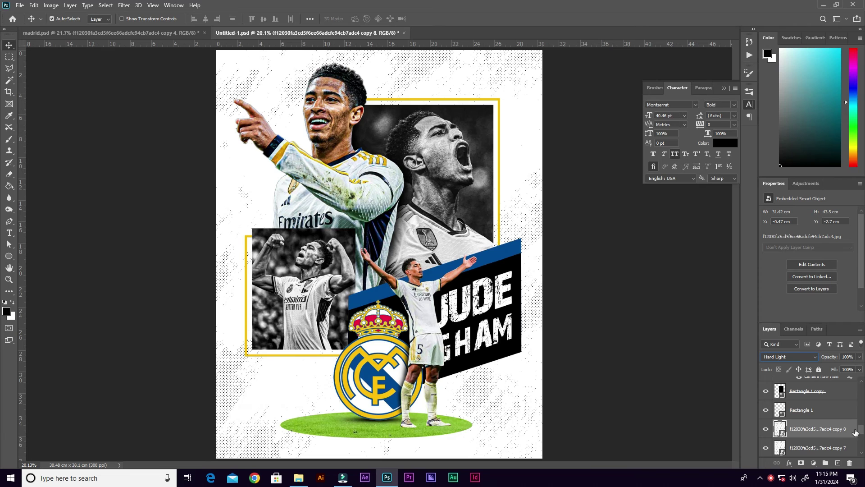
pyautogui.moveTo(864, 430); pyautogui.dragTo(856, 449)
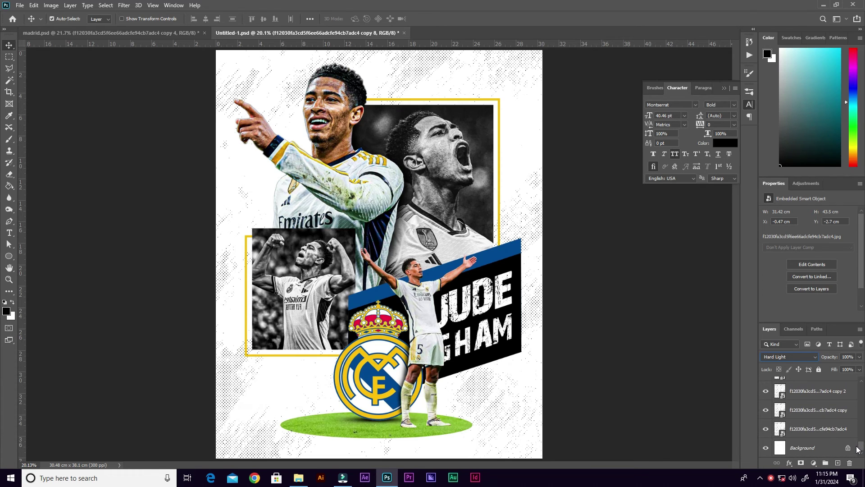
pyautogui.keyDown('shift'); pyautogui.click(819, 431); pyautogui.keyUp('shift')
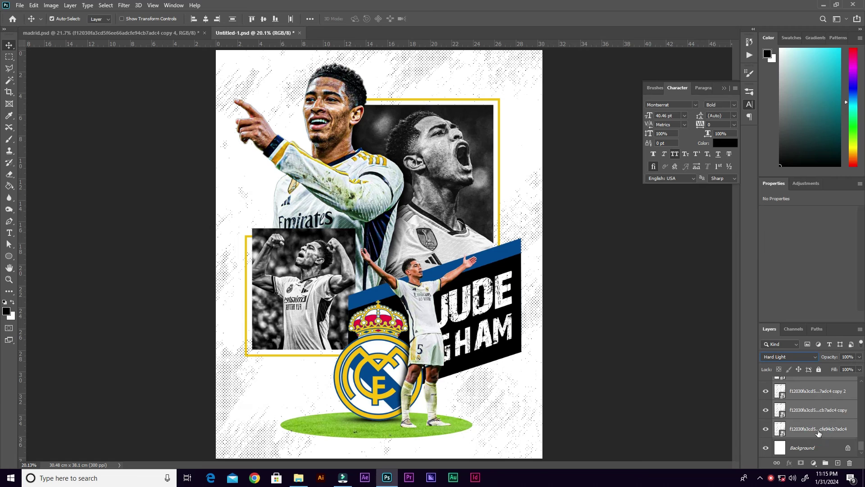
pyautogui.rightClick(811, 412)
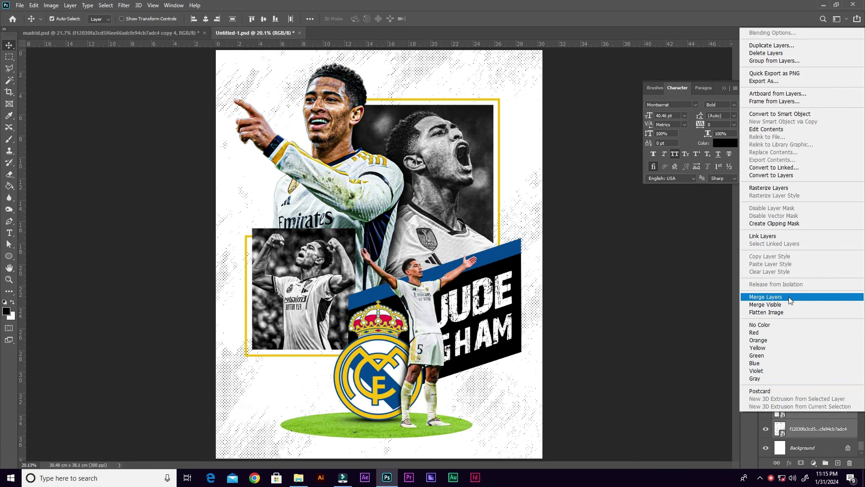
pyautogui.click(789, 301)
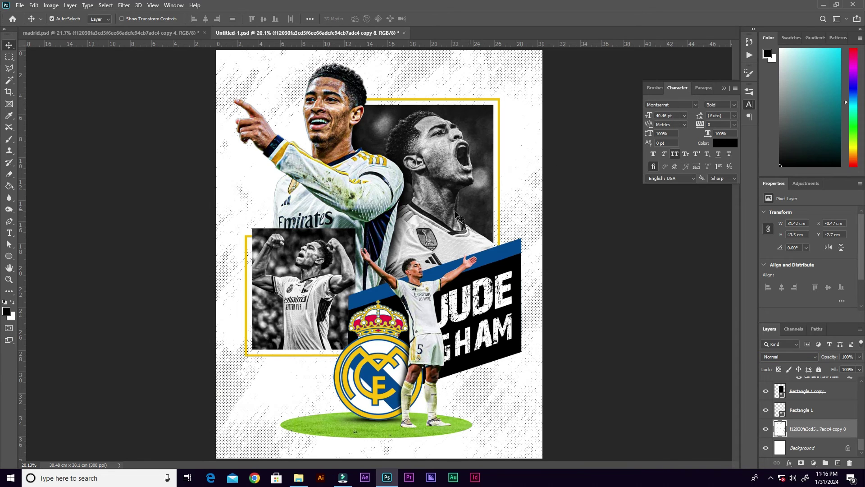
# - Add the text "MATCHDAY" in black Montserrat Bold, 40.46 pt, near the poster's upper edge, directly above the texture layer
pyautogui.click(9, 232)
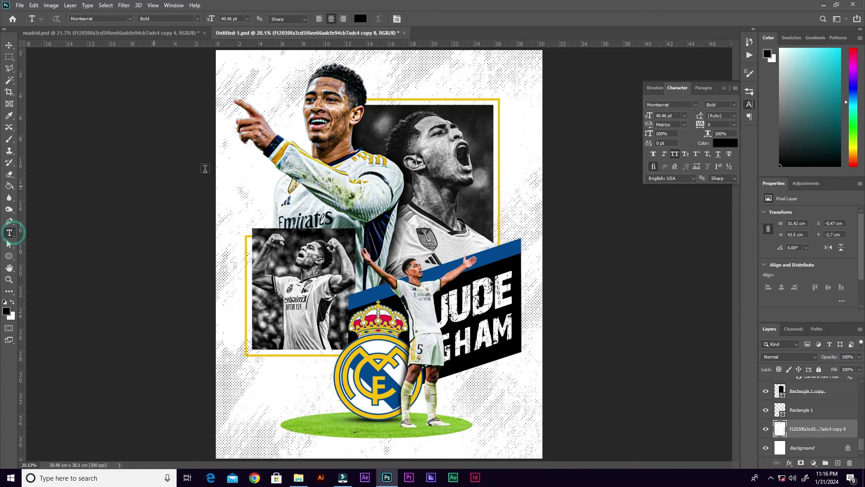
pyautogui.click(397, 85)
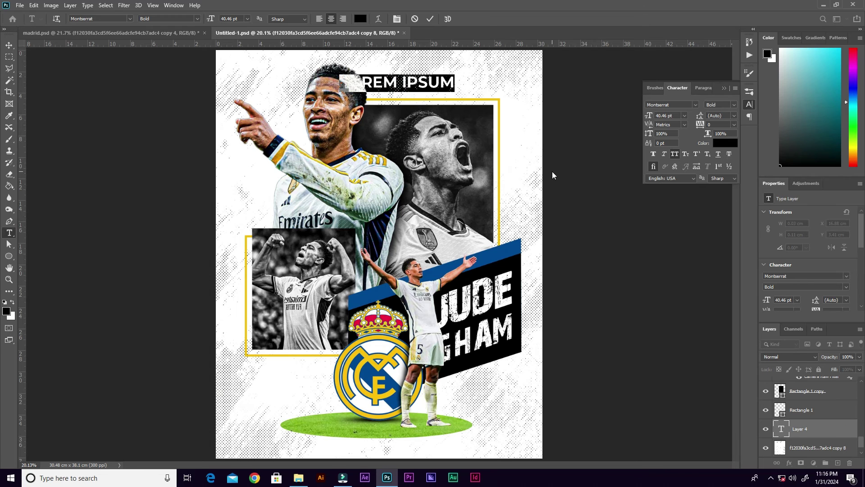
pyautogui.write('MATCHDAY')
pyautogui.hotkey('ctrl', 'Return')
# - Enlarge "MATCHDAY" to 60.57 pt and position it just above the upper golden frame, partly behind the pointing player's head
pyautogui.moveTo(481, 153); pyautogui.dragTo(500, 158)
pyautogui.hotkey('ctrl', 't')
pyautogui.moveTo(465, 80); pyautogui.dragTo(510, 78)
pyautogui.moveTo(500, 86); pyautogui.dragTo(492, 89)
pyautogui.press('Return')
pyautogui.hotkey('shift', 'Left')
pyautogui.hotkey('ctrl', '+')
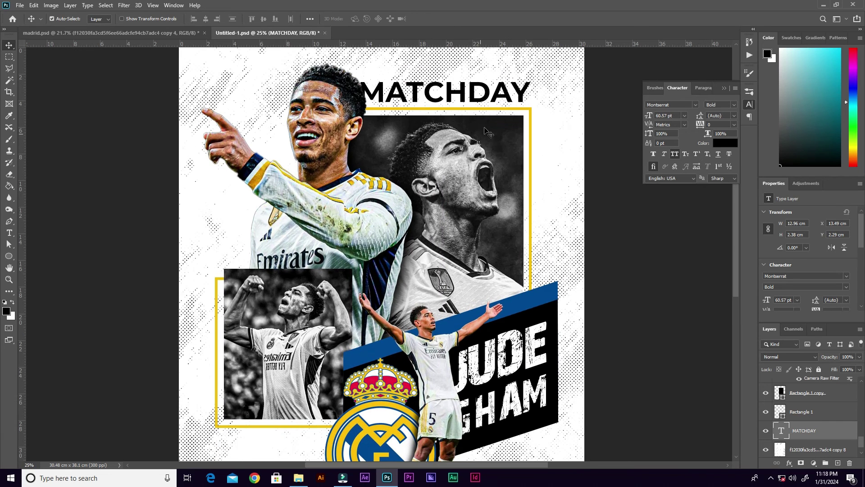
# - Draw a yellow rectangle of about 154 × 364 px overlapping the poster's left edge, just above the lower golden frame's height
pyautogui.click(9, 256)
pyautogui.click(30, 257)
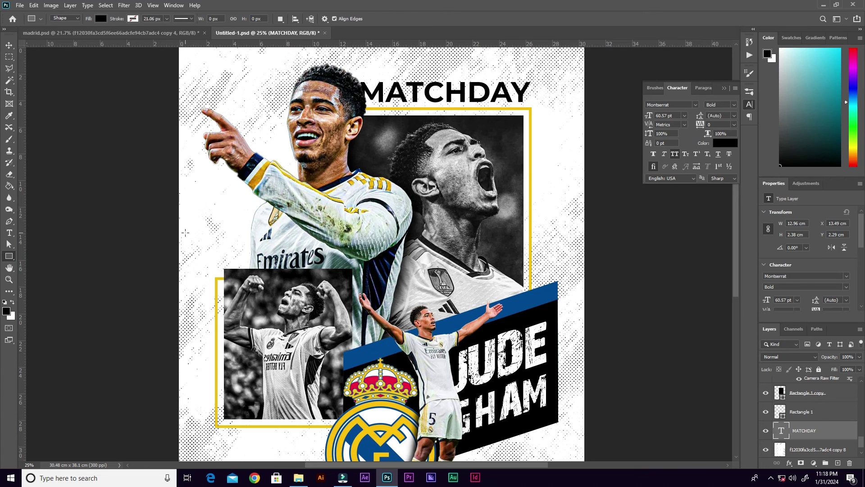
pyautogui.moveTo(192, 236); pyautogui.dragTo(175, 278)
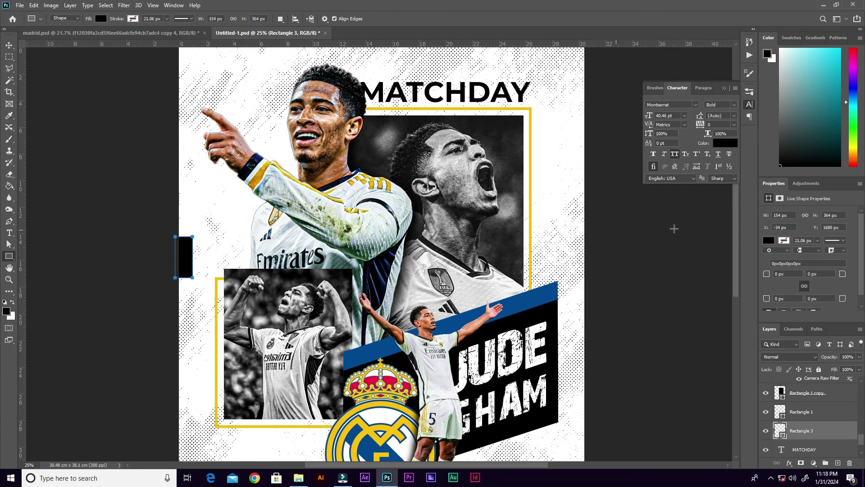
pyautogui.click(770, 241)
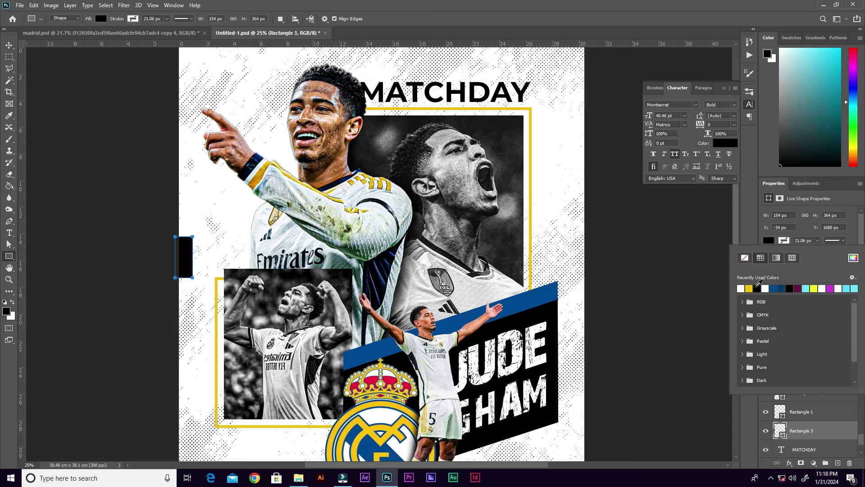
pyautogui.click(750, 288)
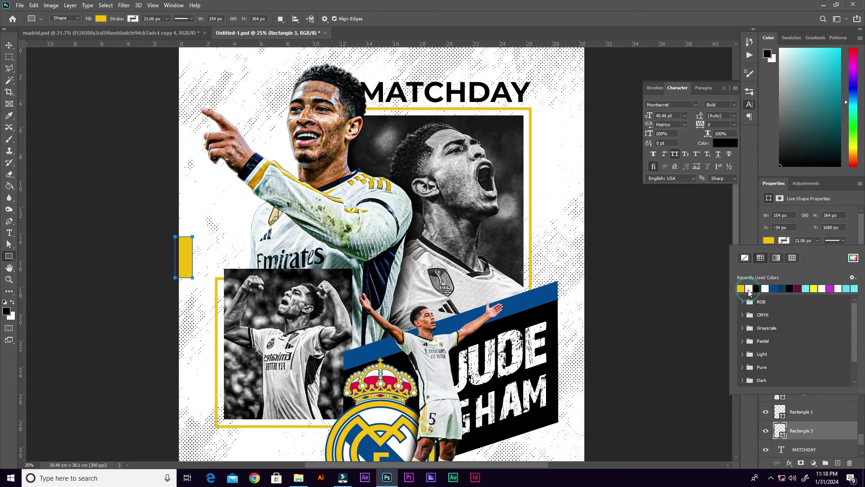
# - Draw a blue rectangle of about 110 × 664 px on the poster's left edge, overlapping the upper part of the yellow rectangle
pyautogui.click(178, 192)
pyautogui.moveTo(173, 183); pyautogui.dragTo(186, 257)
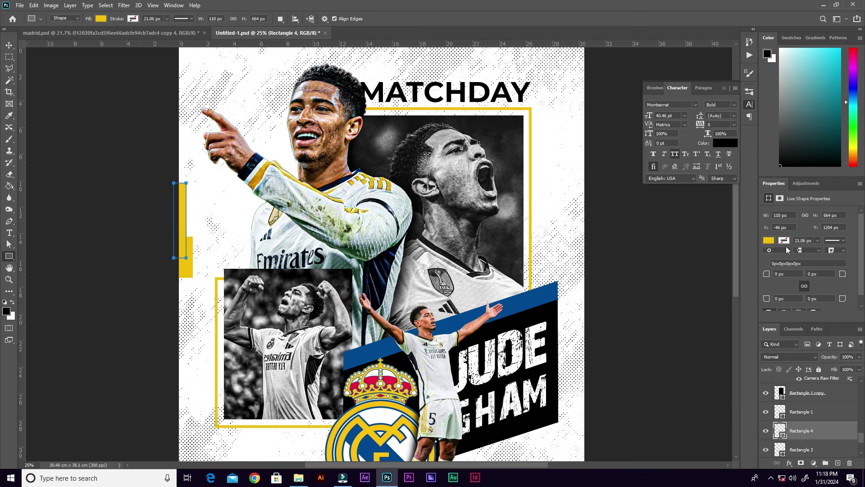
pyautogui.click(770, 242)
pyautogui.click(741, 288)
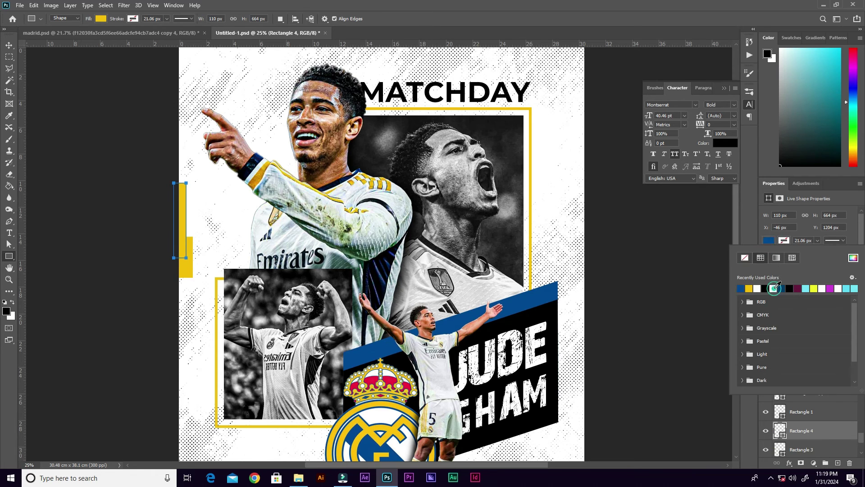
pyautogui.click(520, 141)
# - Draw a yellow horizontal bar of about 354 × 40 px above the player layer, crossing the upper golden frame's right side
pyautogui.moveTo(519, 141)
pyautogui.mouseDown()
pyautogui.moveTo(555, 145)
pyautogui.moveTo(561, 156)
pyautogui.mouseUp()
pyautogui.press('Escape')
pyautogui.click(860, 435)
pyautogui.scroll(5, 860, 435)
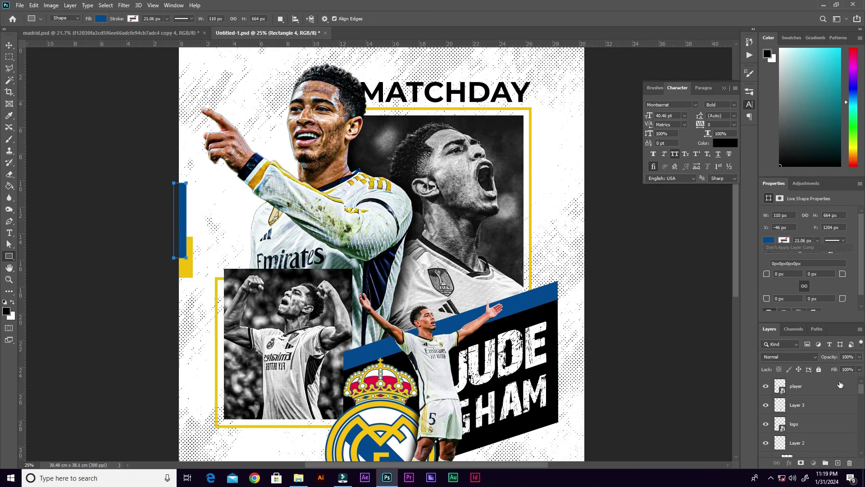
pyautogui.click(802, 385)
pyautogui.moveTo(517, 147); pyautogui.dragTo(556, 153)
pyautogui.click(768, 241)
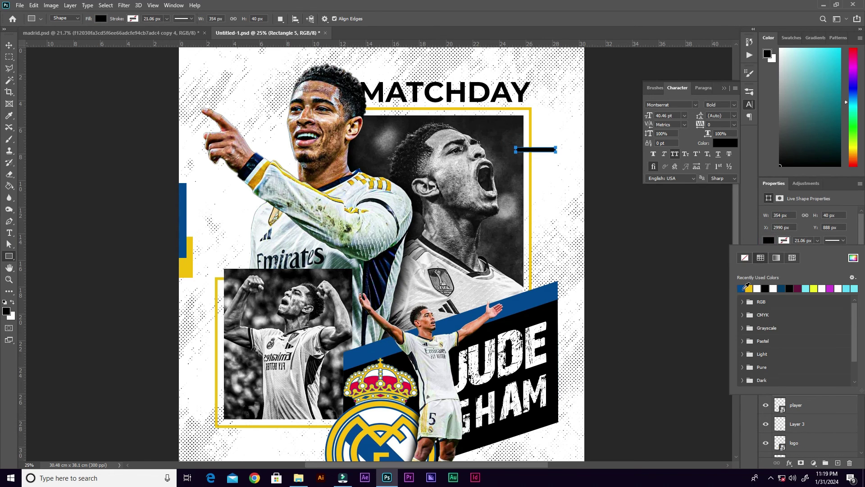
pyautogui.click(749, 288)
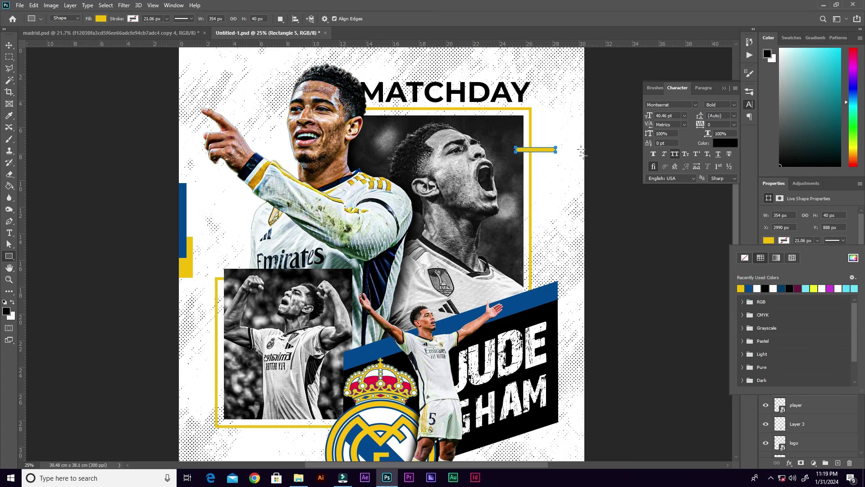
pyautogui.press('Return')
# - Add thin blue bars above and below the upper frame's yellow bar, plus a bar about 266 × 52 px across the lower frame's left side
pyautogui.moveTo(539, 137)
pyautogui.mouseDown()
pyautogui.moveTo(570, 143)
pyautogui.moveTo(563, 163)
pyautogui.mouseUp()
pyautogui.click(769, 241)
pyautogui.click(741, 289)
pyautogui.press('Return')
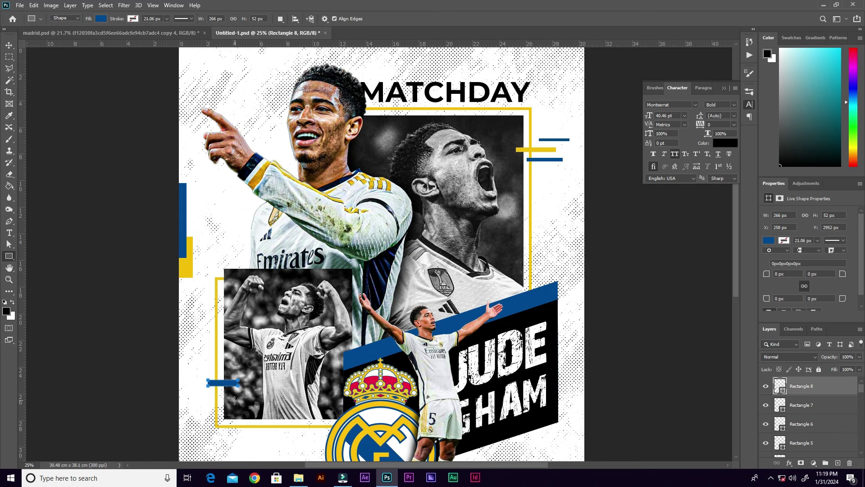
# - Recolour the lower frame's bar yellow and add thin blue bars below it, about 258 × 24 px, and above it, about 222 × 28 px
pyautogui.moveTo(200, 378)
pyautogui.mouseDown()
pyautogui.moveTo(239, 383)
pyautogui.moveTo(207, 393)
pyautogui.moveTo(224, 393)
pyautogui.mouseUp()
pyautogui.click(769, 240)
pyautogui.click(750, 289)
pyautogui.click(769, 241)
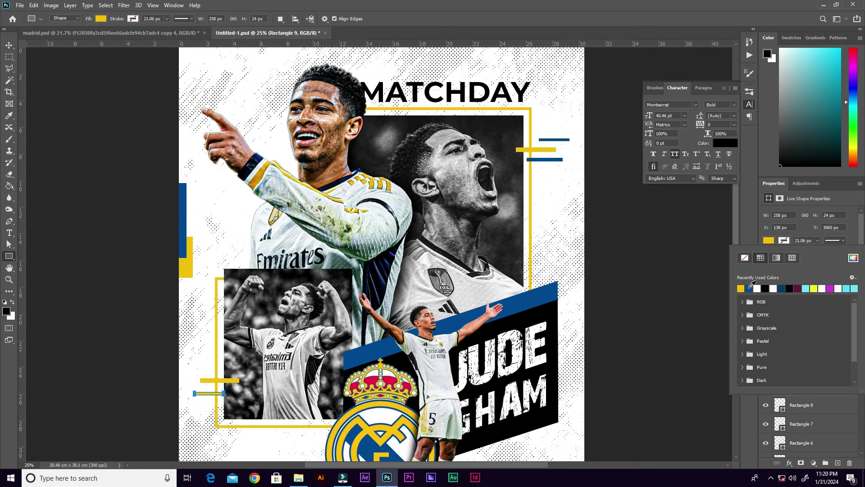
pyautogui.click(204, 365)
pyautogui.moveTo(212, 371); pyautogui.dragTo(237, 374)
pyautogui.press('v')
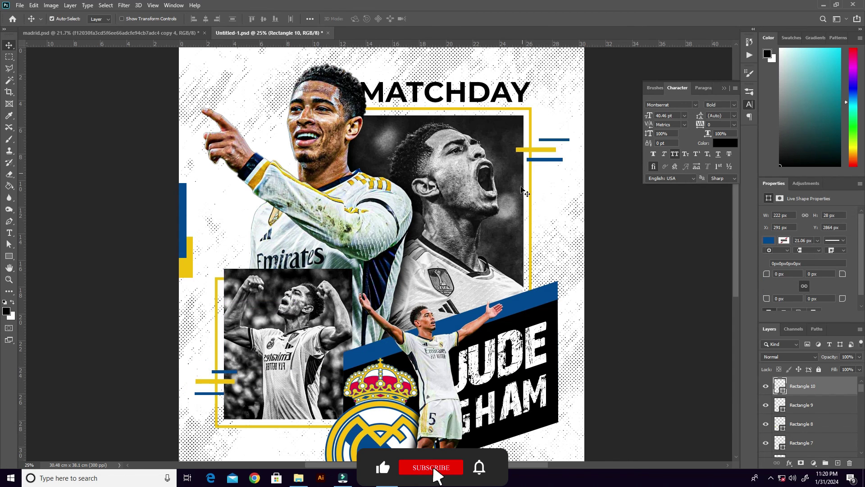
# - Place the Manchester City and Real Madrid crest images from the jude folder into the poster as separate layers
pyautogui.hotkey('ctrl', '-')
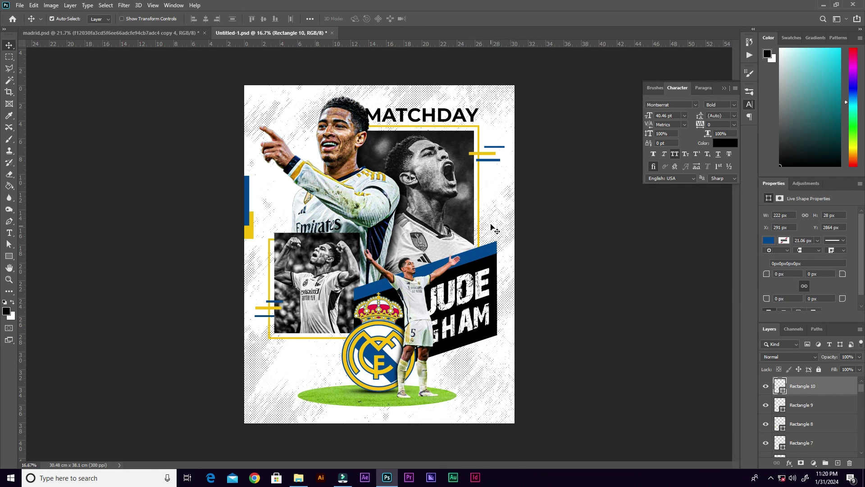
pyautogui.click(299, 478)
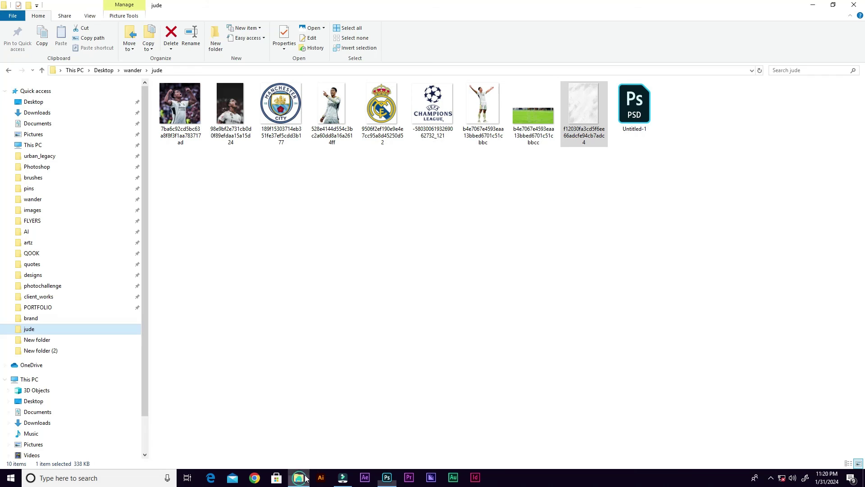
pyautogui.click(281, 104)
pyautogui.keyDown('ctrl'); pyautogui.click(382, 106); pyautogui.keyUp('ctrl')
pyautogui.moveTo(382, 106); pyautogui.dragTo(444, 311)
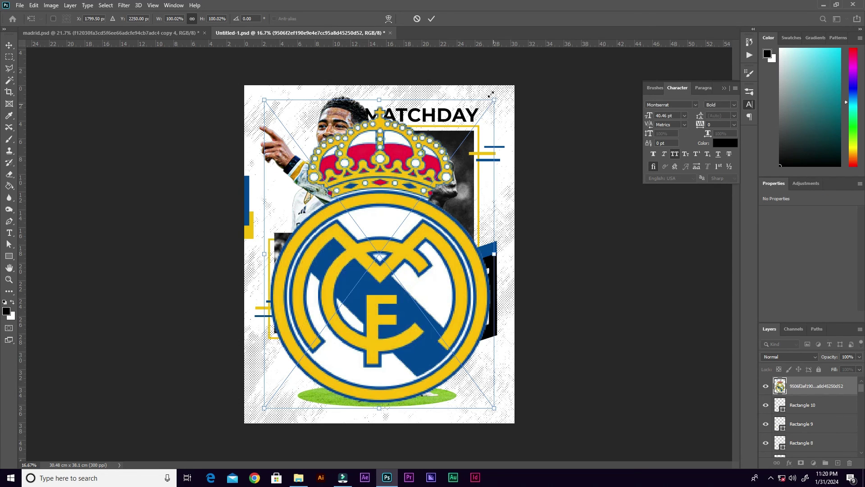
pyautogui.press('Return')
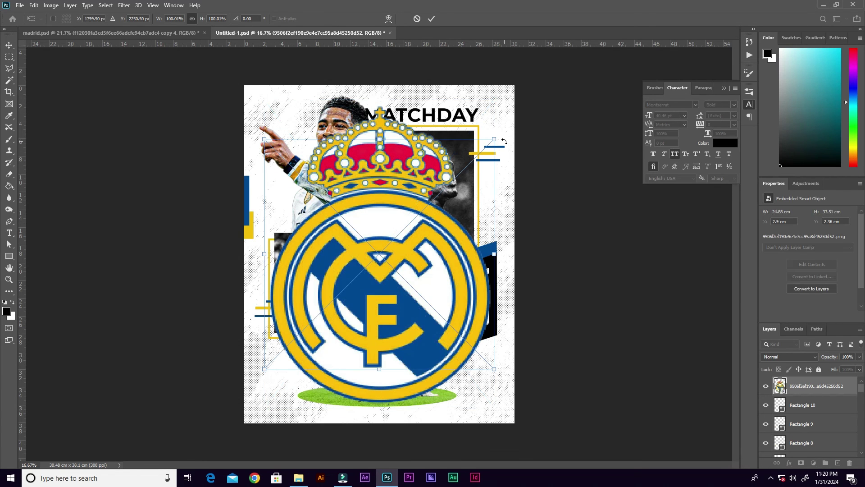
pyautogui.press('Return')
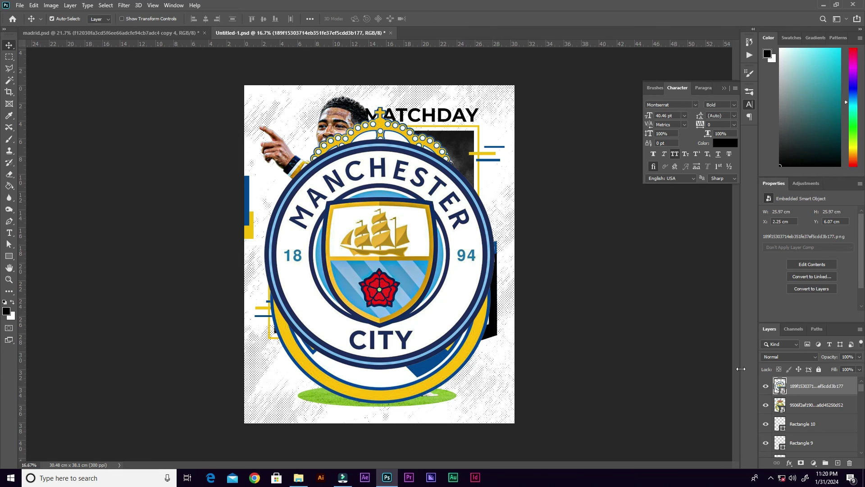
# - Shrink both placed club crests to about 2.4 cm and set them side by side near the poster's lower-right corner
pyautogui.keyDown('shift'); pyautogui.click(795, 402); pyautogui.keyUp('shift')
pyautogui.hotkey('ctrl', 't')
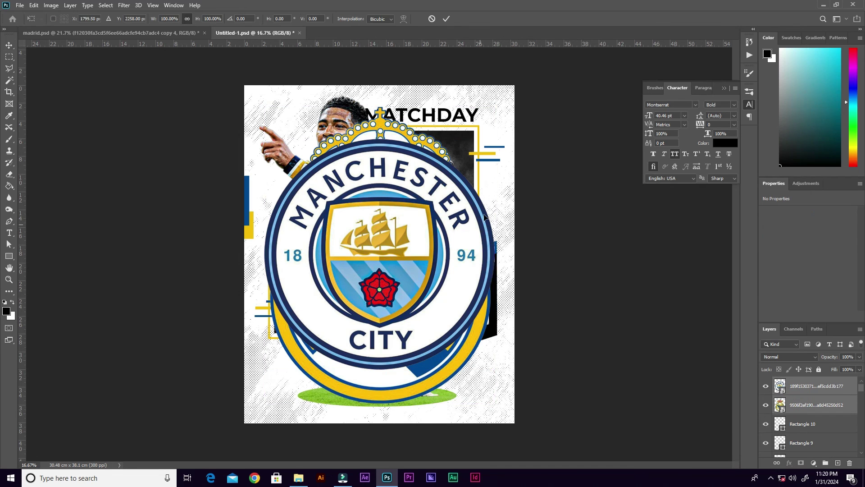
pyautogui.moveTo(495, 107); pyautogui.dragTo(496, 382)
pyautogui.press('Return')
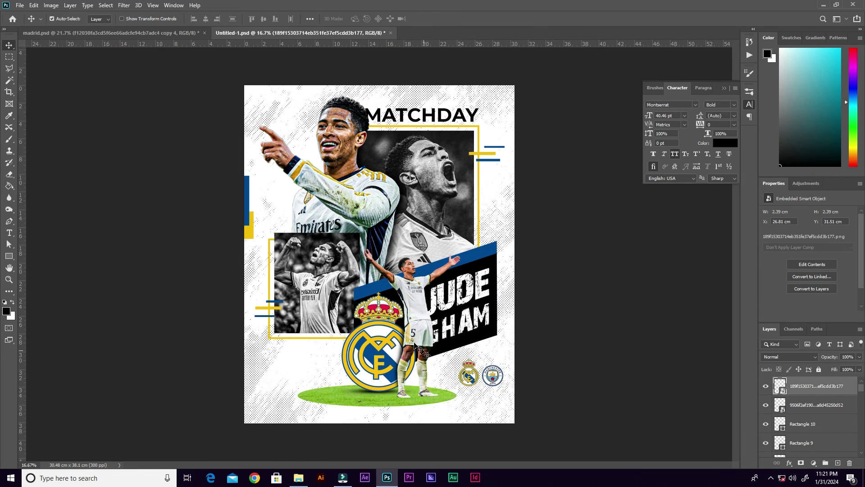
# - Add the Champions League logo about 3.3 cm wide in the poster's lower-left corner, with "09-04-24 | 20:00 | BERNABEU" in 20.87 pt Montserrat Bold beside it
pyautogui.click(299, 478)
pyautogui.moveTo(431, 110); pyautogui.dragTo(382, 321)
pyautogui.moveTo(496, 387); pyautogui.dragTo(267, 369)
pyautogui.click(432, 19)
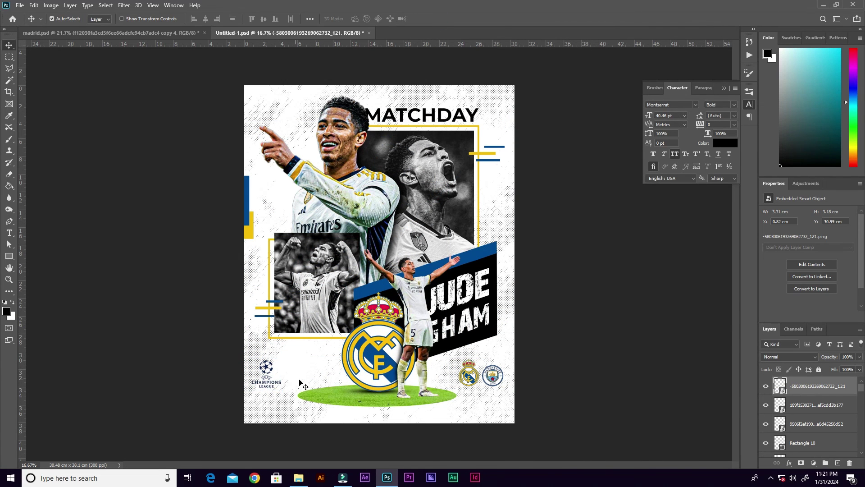
pyautogui.hotkey('ctrl', 'v')
pyautogui.moveTo(391, 259); pyautogui.dragTo(317, 375)
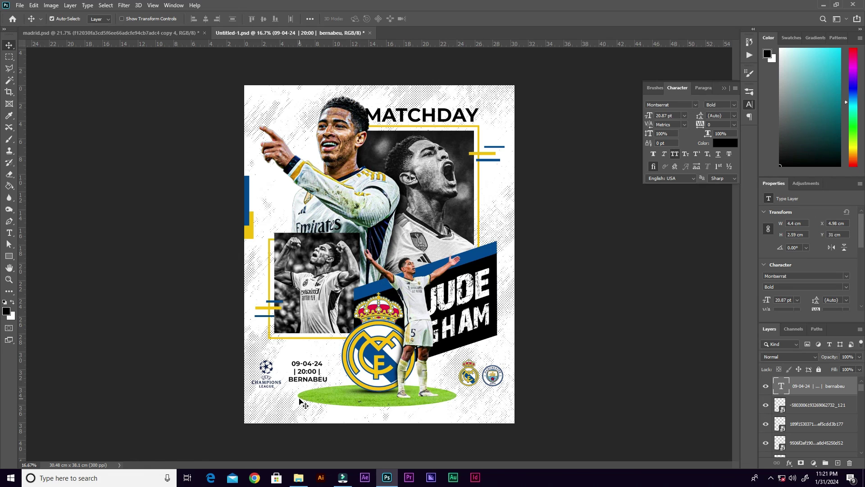
# - Select all the artwork above the background texture and shift it slightly downward on the poster
pyautogui.moveTo(218, 104); pyautogui.dragTo(558, 375)
pyautogui.moveTo(387, 189); pyautogui.dragTo(387, 196)
pyautogui.hotkey('ctrl', 'z')
pyautogui.hotkey('ctrl', 'z')
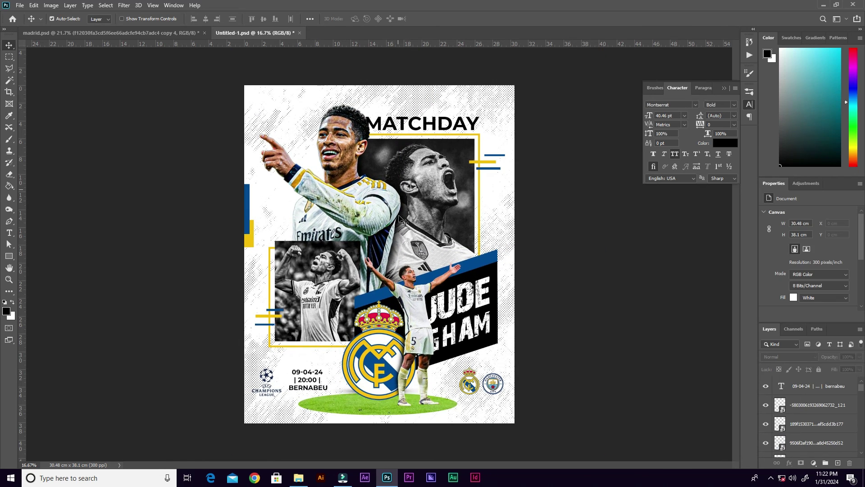
# - Position the stacked "R.MADRID VS MAN CITY" text, about 3.1 × 1.7 cm, directly beneath the two small club crests
pyautogui.keyDown('ctrl'); pyautogui.click(413, 358); pyautogui.keyUp('ctrl')
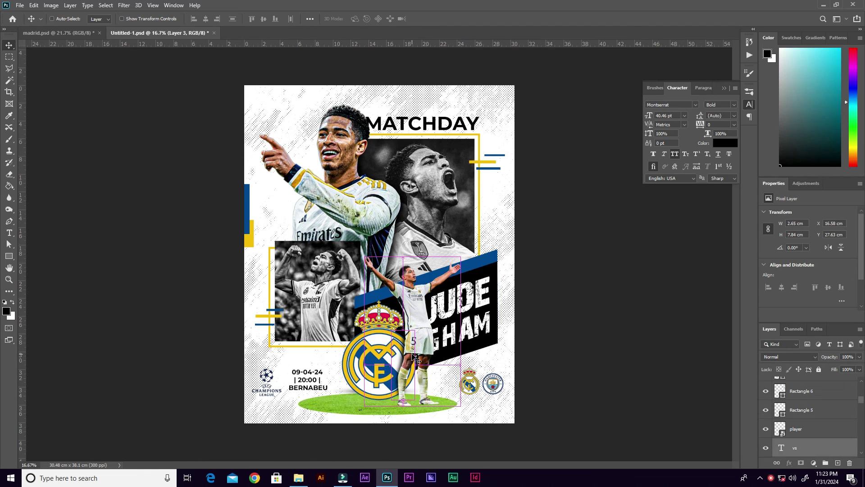
pyautogui.press('ctrl')
pyautogui.hotkey('ctrl', 't')
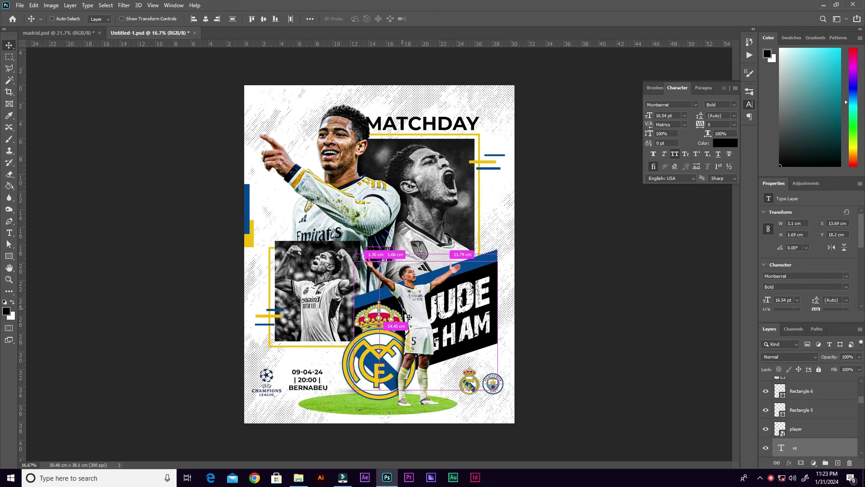
pyautogui.moveTo(386, 253); pyautogui.dragTo(489, 406)
pyautogui.click(447, 18)
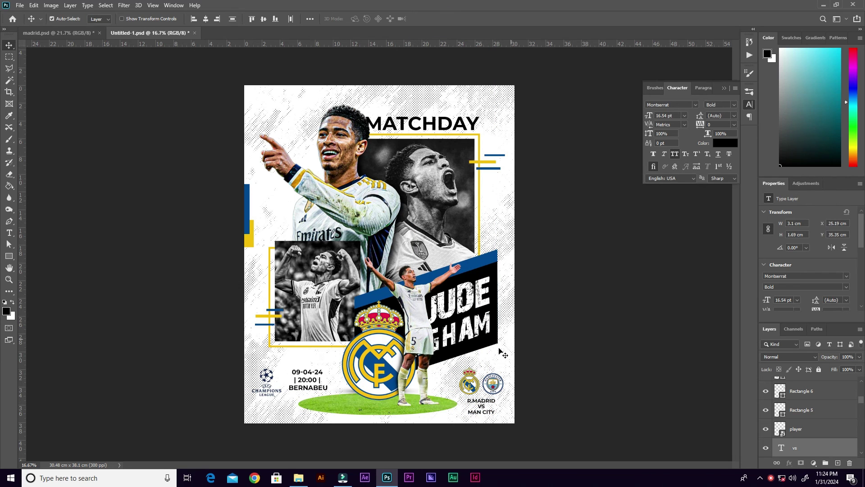
pyautogui.hotkey('ctrl', '+')
pyautogui.scroll(-3, 518, 388)
pyautogui.click(532, 384)
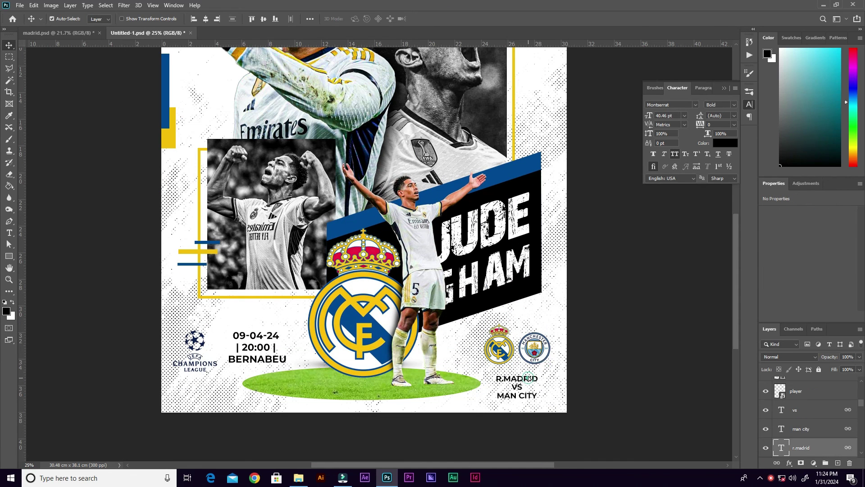
pyautogui.hotkey('ctrl', '-')
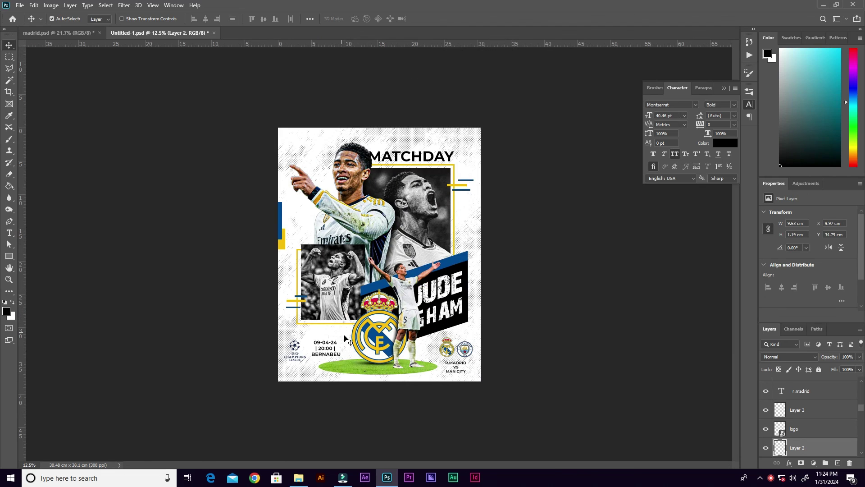
pyautogui.keyDown('ctrl'); pyautogui.click(349, 370); pyautogui.keyUp('ctrl')
pyautogui.scroll(2, 350, 370)
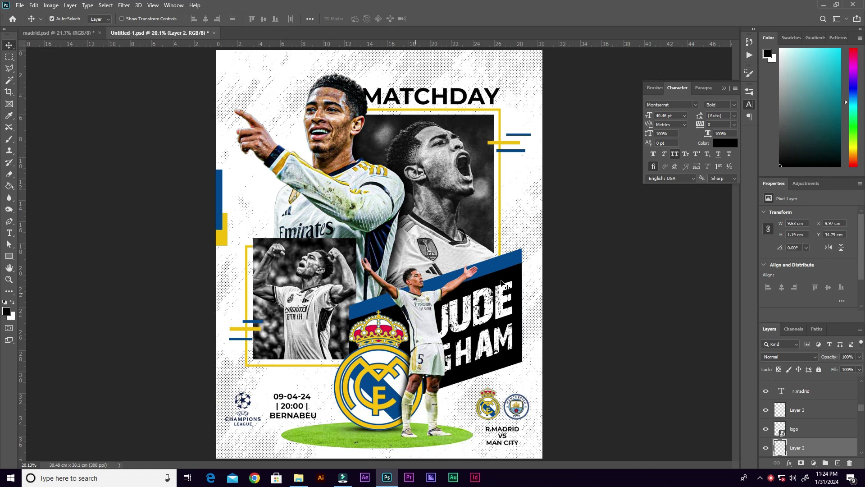
# - Set the halftone texture layer's blend mode to Exclusion
pyautogui.click(536, 304)
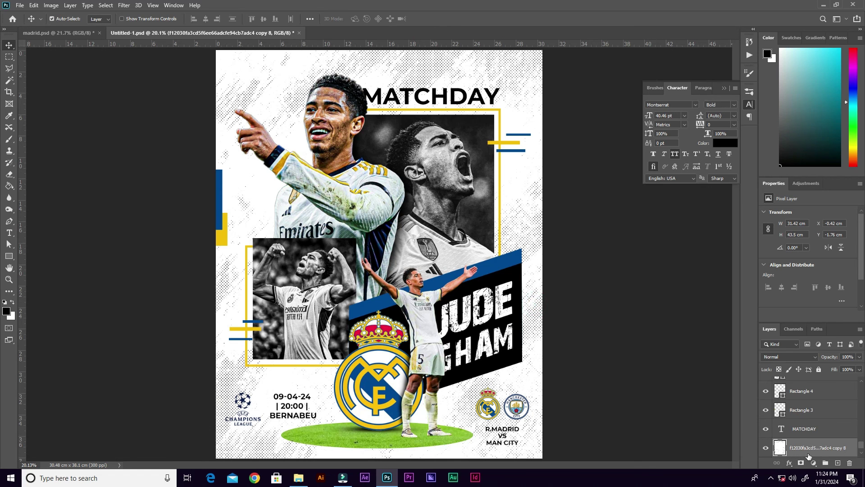
pyautogui.click(796, 357)
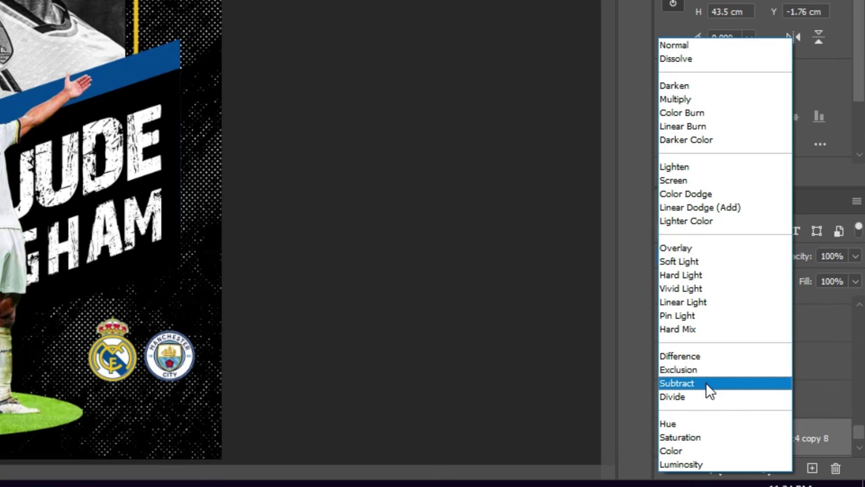
pyautogui.click(718, 369)
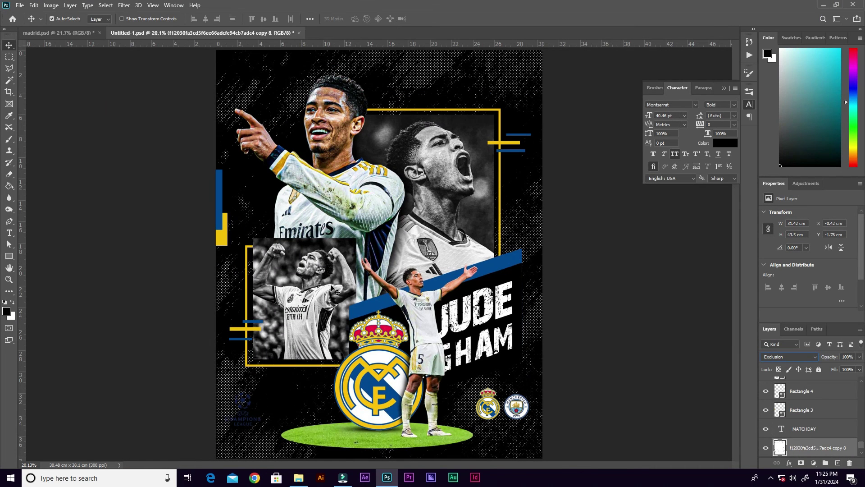
# - Change the text colour of "MATCHDAY" to white
pyautogui.click(450, 102)
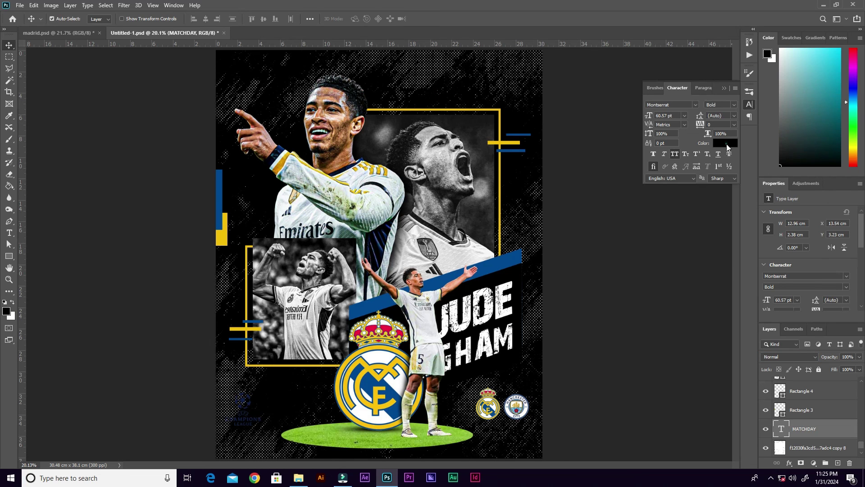
pyautogui.click(727, 147)
pyautogui.click(582, 102)
pyautogui.click(773, 107)
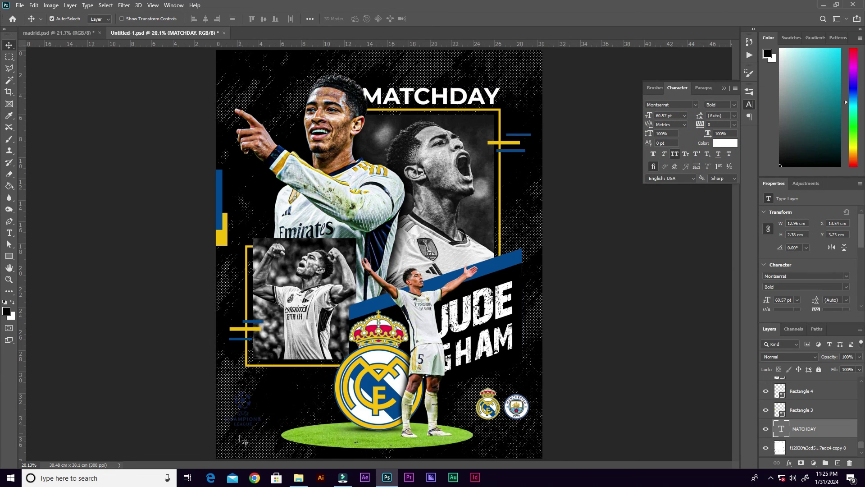
# - Revert the white "MATCHDAY" recolouring and return the halftone texture layer's blend mode to Normal
pyautogui.click(511, 436)
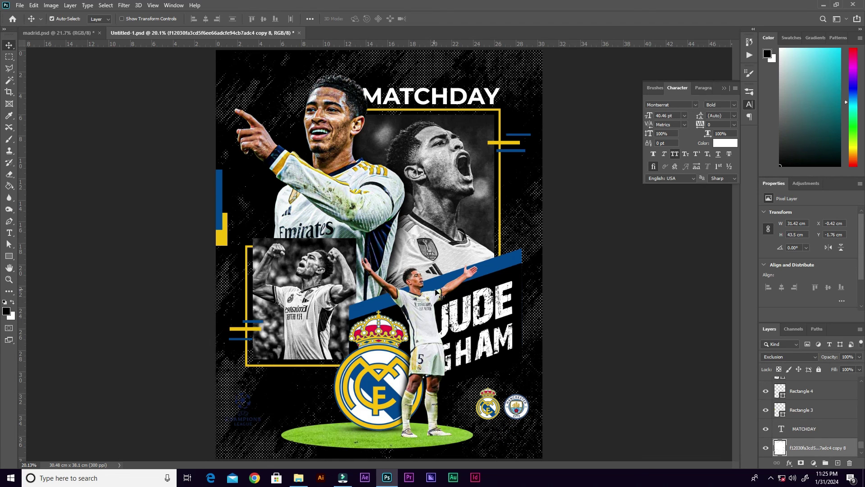
pyautogui.moveTo(452, 275); pyautogui.dragTo(452, 279)
pyautogui.hotkey('shift', '+')
pyautogui.hotkey('shift', '+')
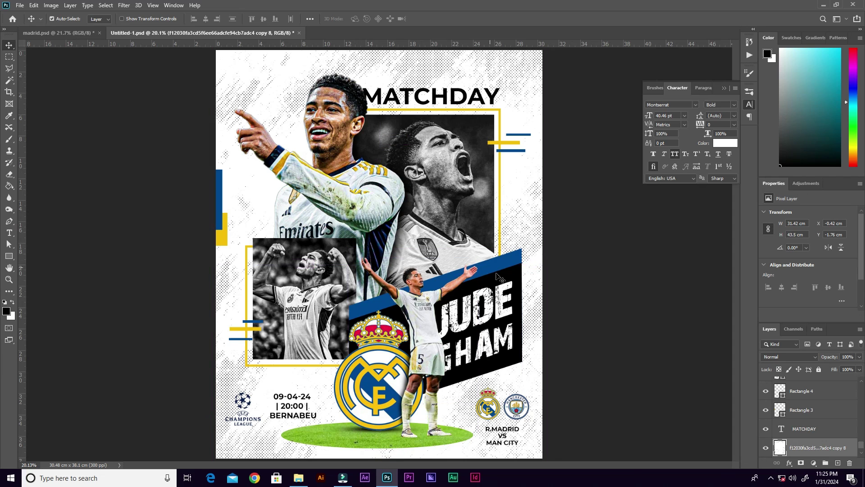
# - Move the blue and yellow rectangles on the poster's left edge up together to Y 807 px, level with the pointing hand
pyautogui.click(221, 200)
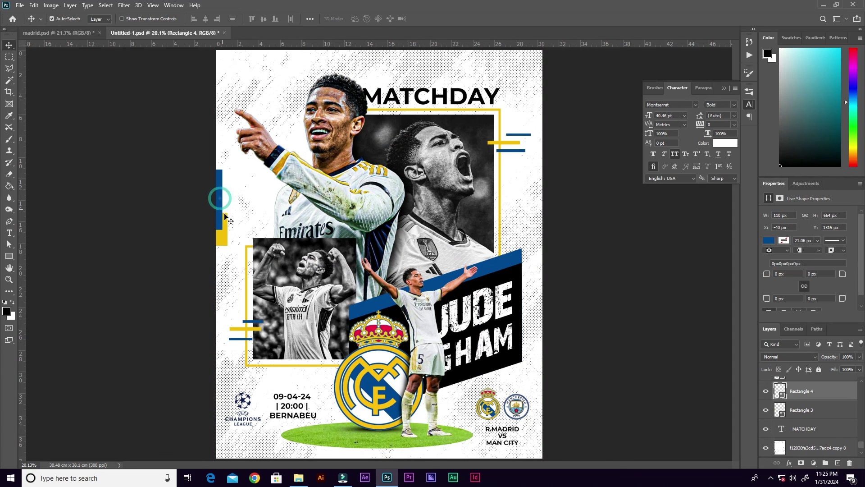
pyautogui.keyDown('shift'); pyautogui.click(225, 242); pyautogui.keyUp('shift')
pyautogui.moveTo(226, 242); pyautogui.dragTo(215, 178)
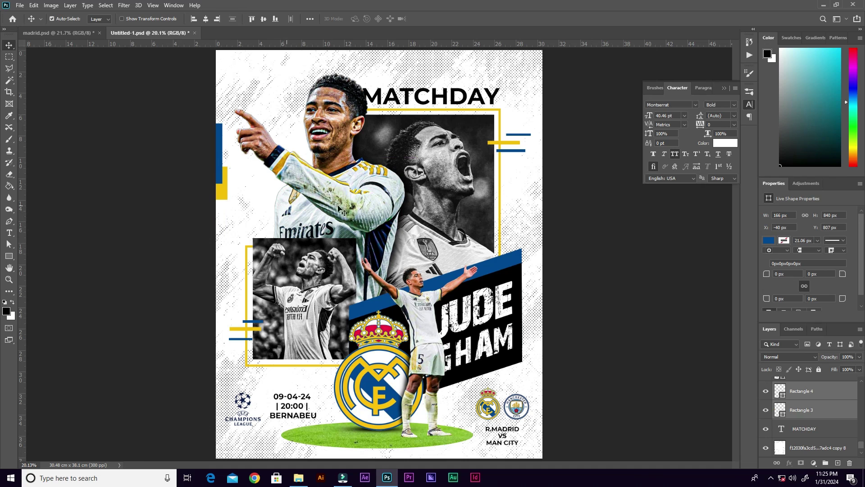